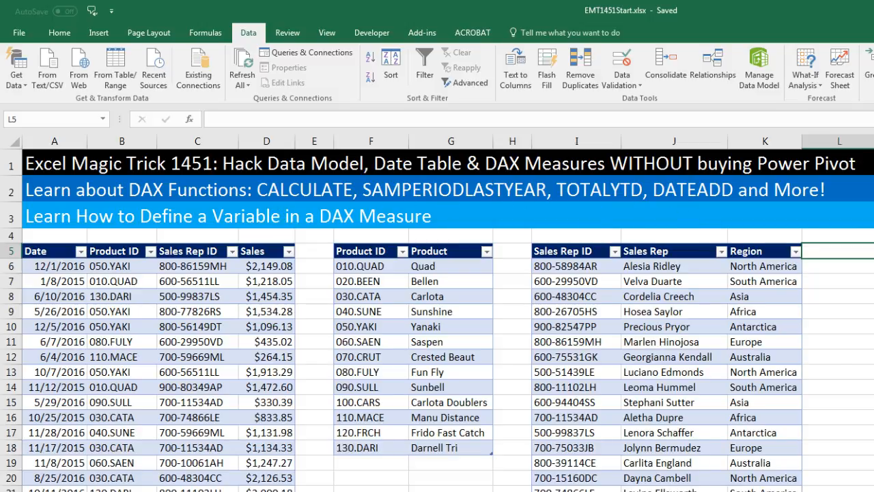
pyautogui.hscroll(5, 448, 313)
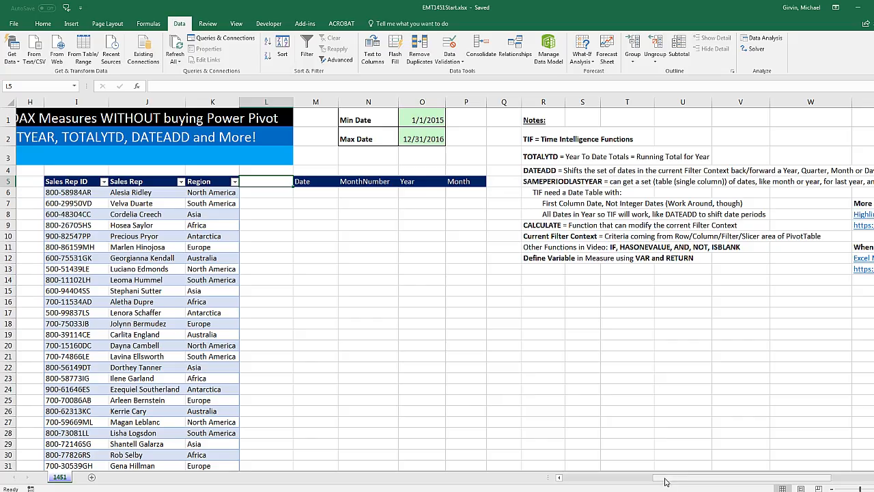
pyautogui.moveTo(668, 482); pyautogui.dragTo(592, 476)
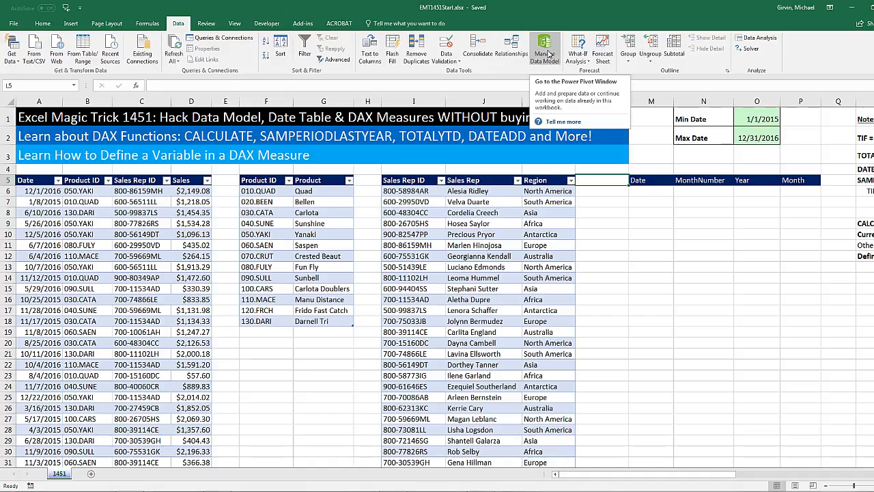
# - Try to open the workbook's Data Model and dismiss the request to enable the Data Analysis add-ins
pyautogui.click(550, 60)
pyautogui.moveTo(470, 241); pyautogui.dragTo(547, 130)
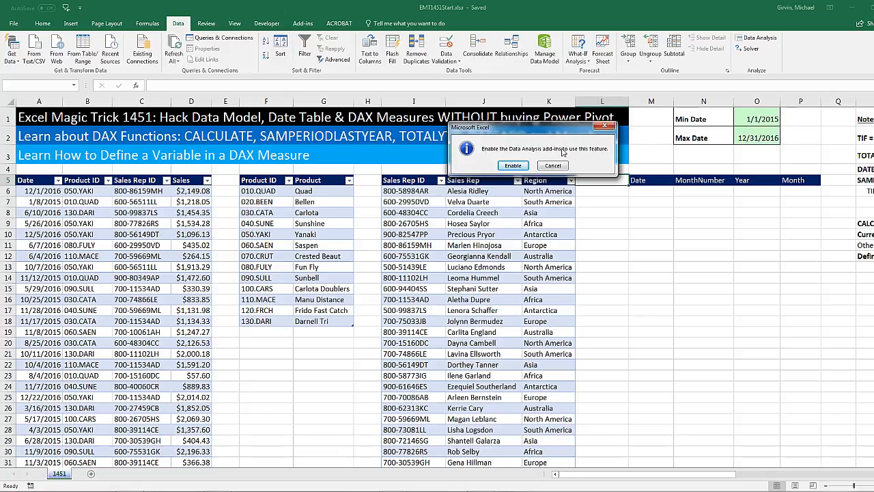
pyautogui.click(607, 127)
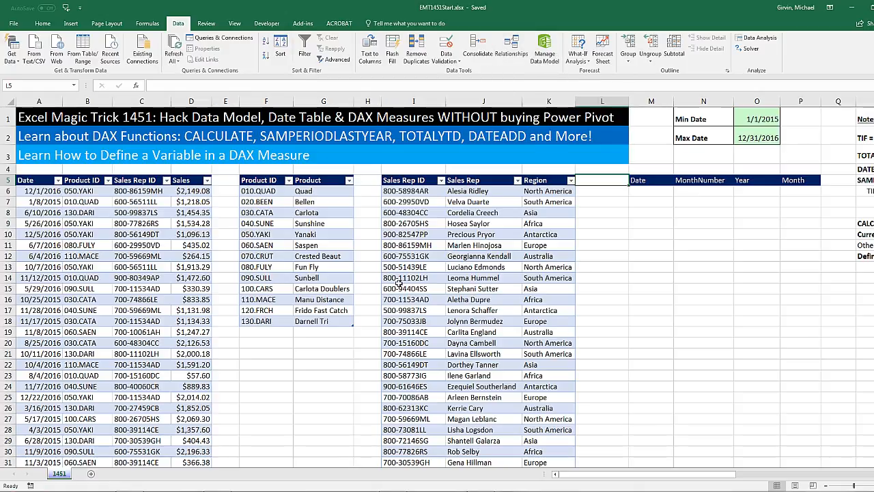
pyautogui.click(692, 181)
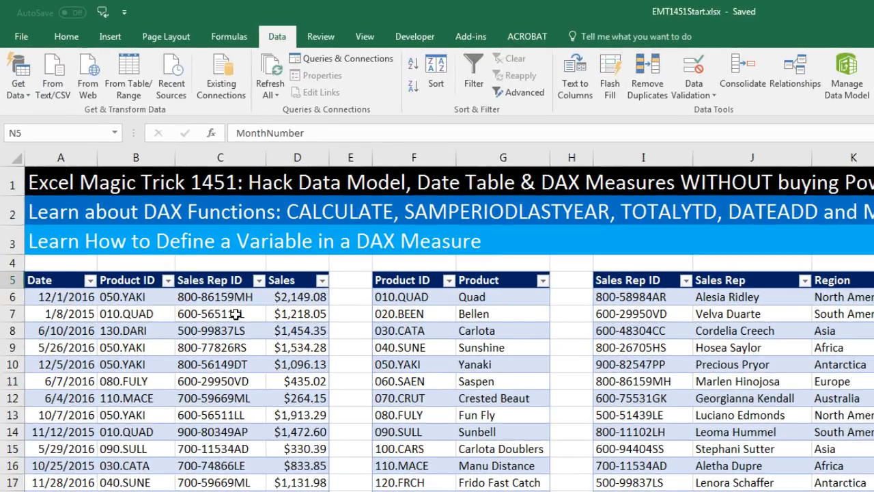
pyautogui.click(234, 313)
pyautogui.click(435, 315)
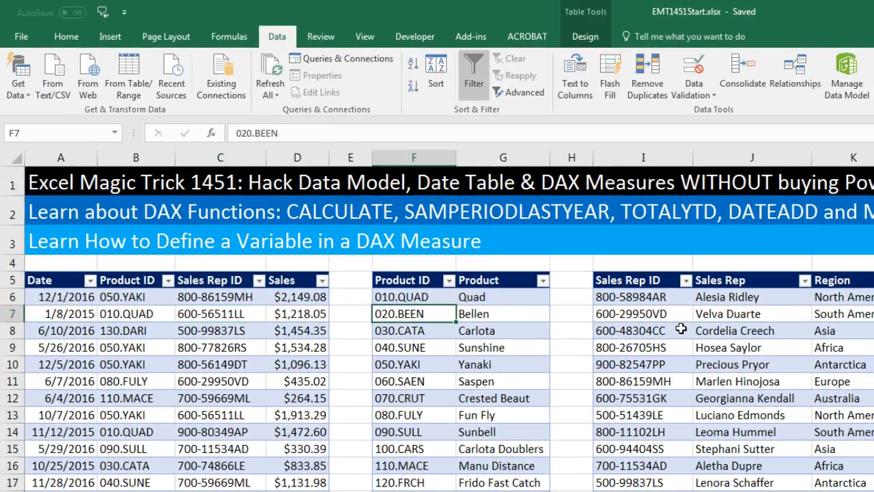
pyautogui.click(680, 330)
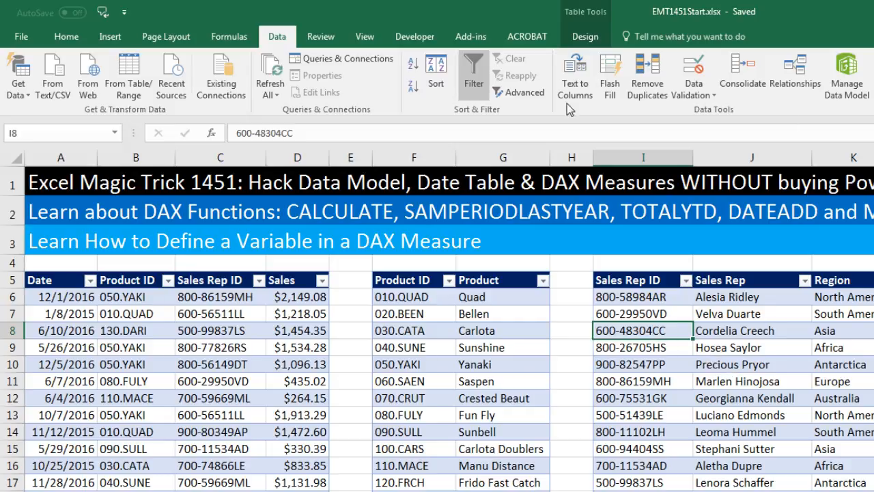
# - Create a relationship from the Product ID column of fSales to the Product ID column of dProduct
pyautogui.click(796, 81)
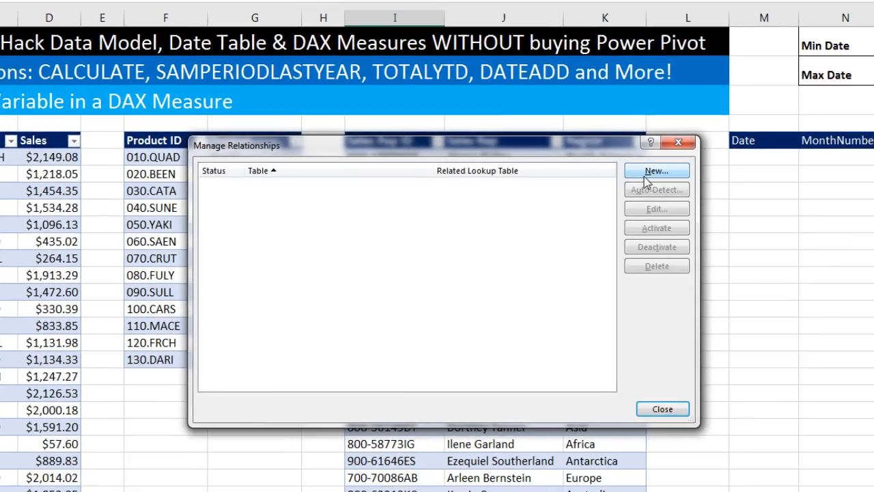
pyautogui.click(647, 177)
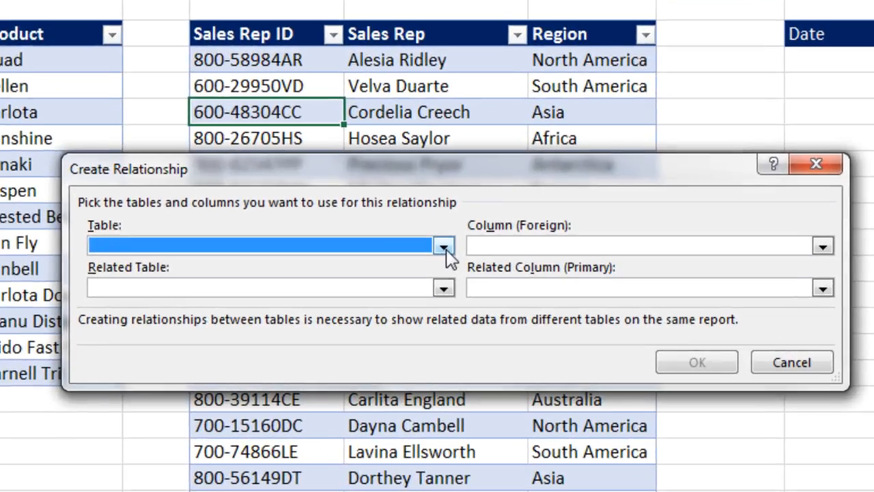
pyautogui.click(508, 277)
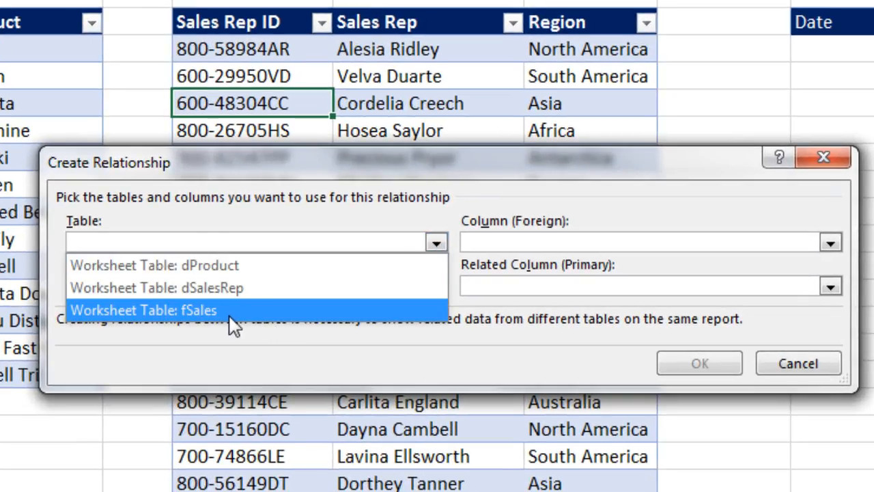
pyautogui.click(196, 311)
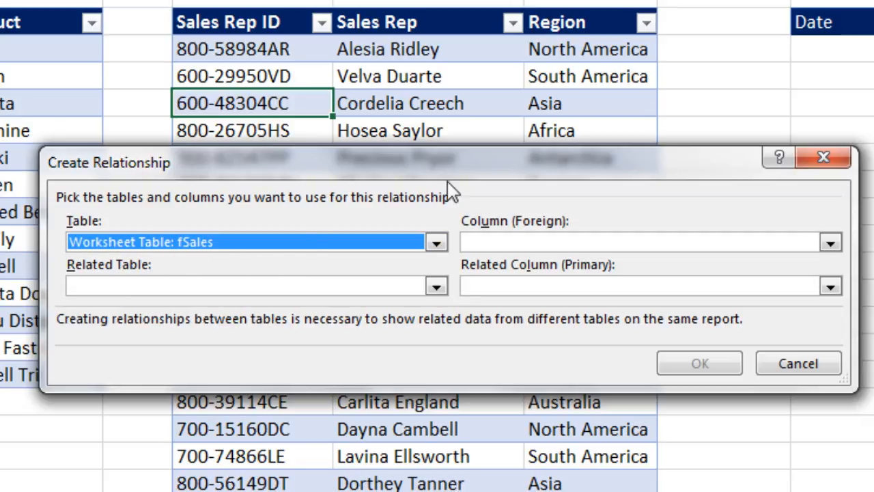
pyautogui.click(540, 245)
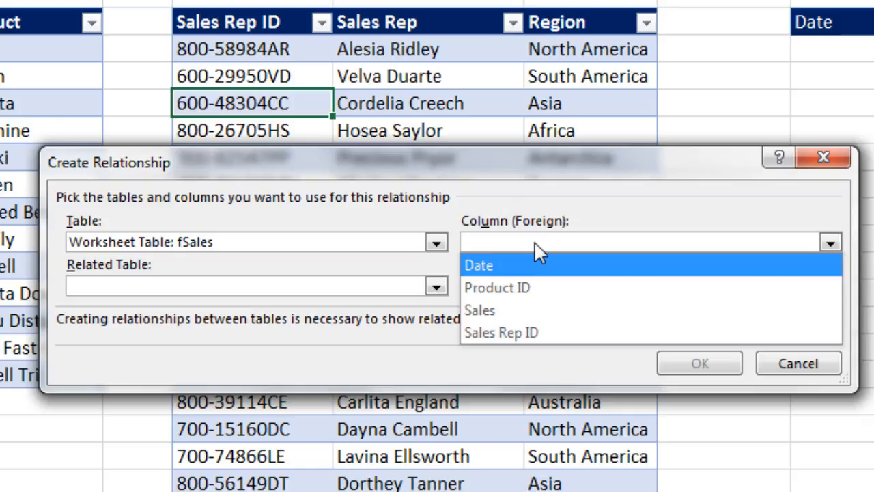
pyautogui.click(538, 297)
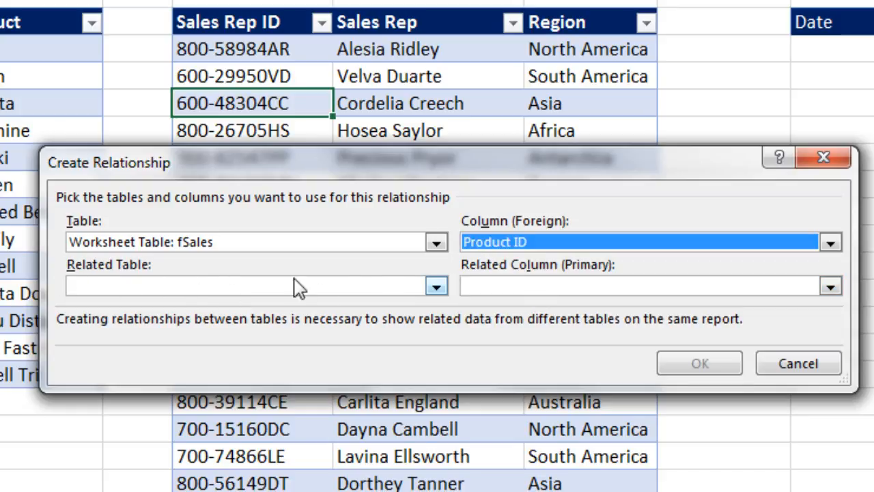
pyautogui.click(434, 286)
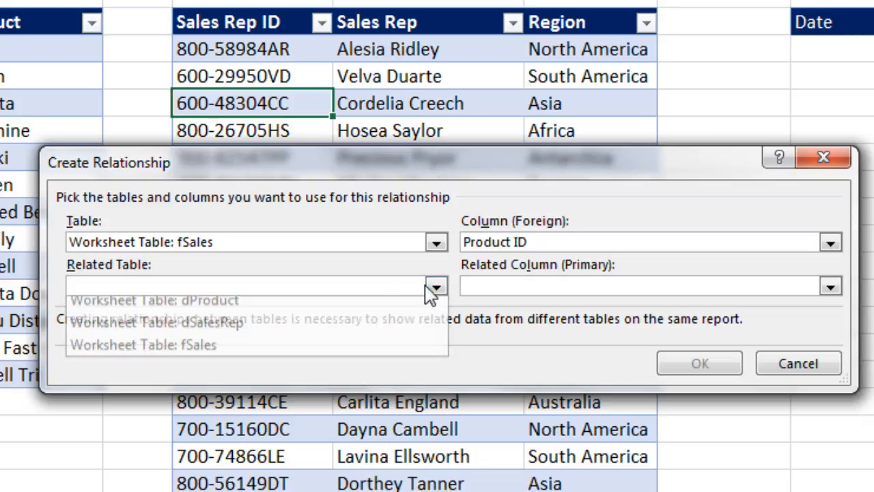
pyautogui.click(230, 310)
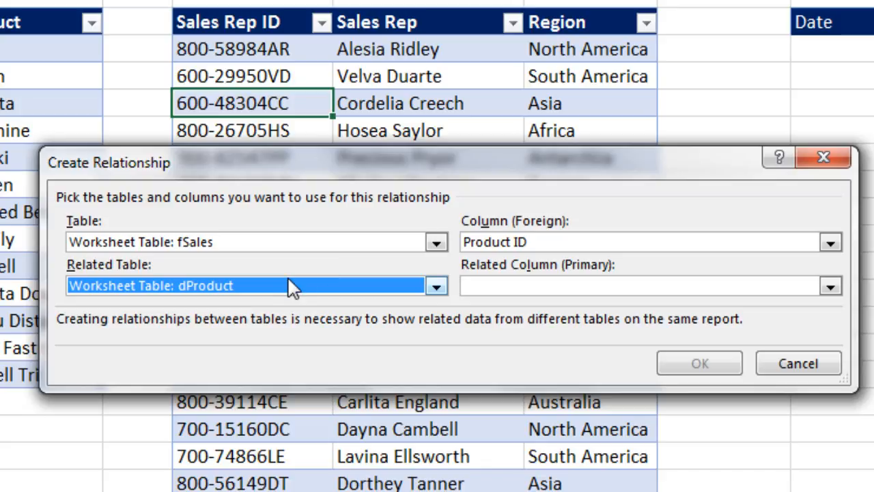
pyautogui.click(527, 287)
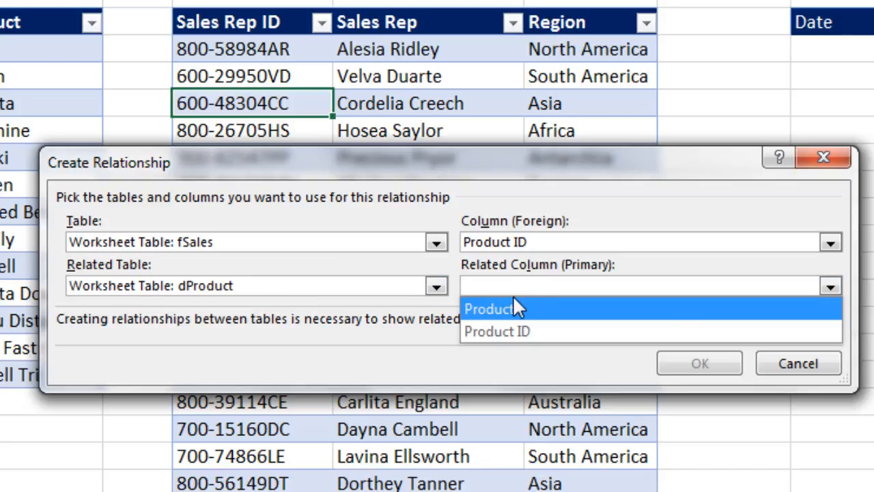
pyautogui.click(464, 330)
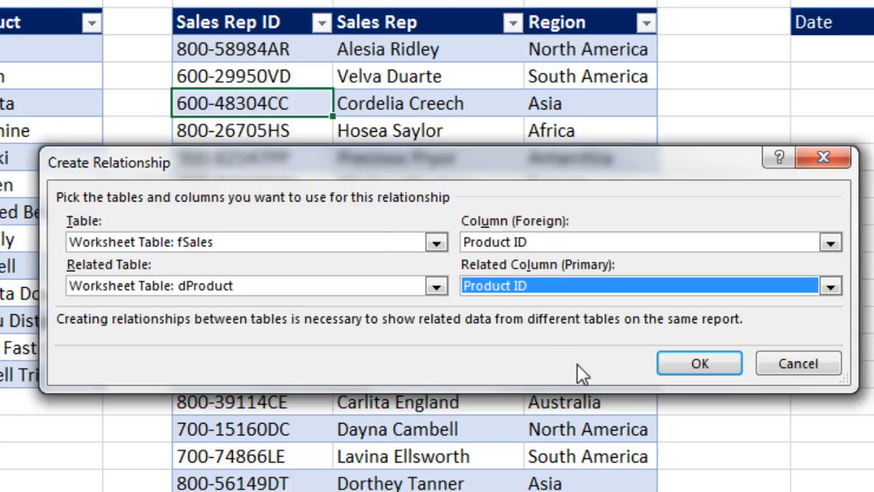
pyautogui.click(679, 369)
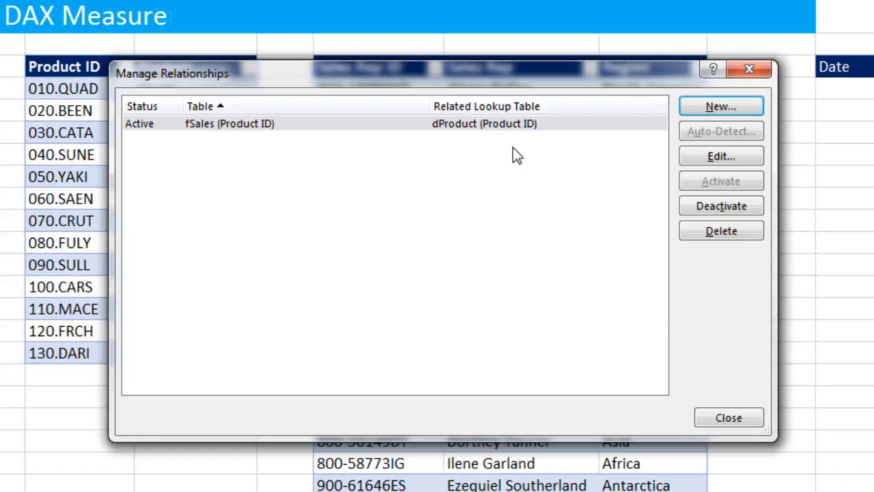
# - Create a second relationship from the Sales Rep ID column of fSales to Sales Rep ID in dSalesRep, and close the relationship manager
pyautogui.click(713, 106)
pyautogui.click(434, 232)
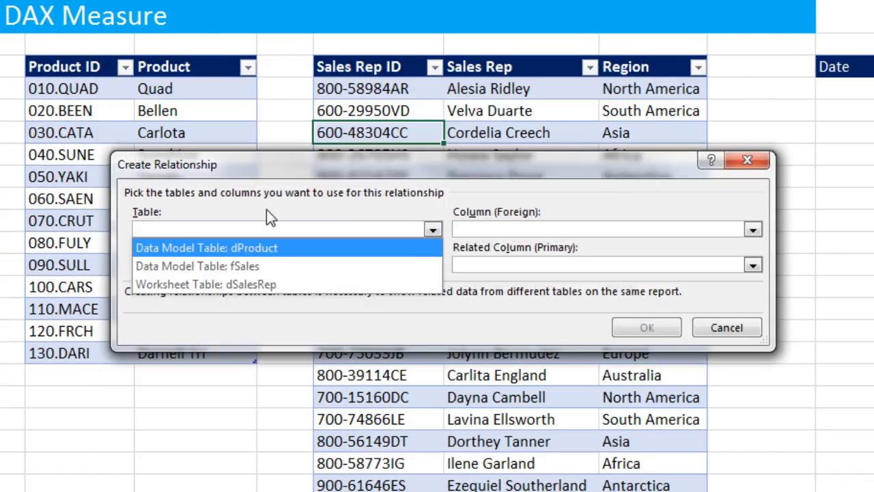
pyautogui.click(233, 264)
pyautogui.click(464, 229)
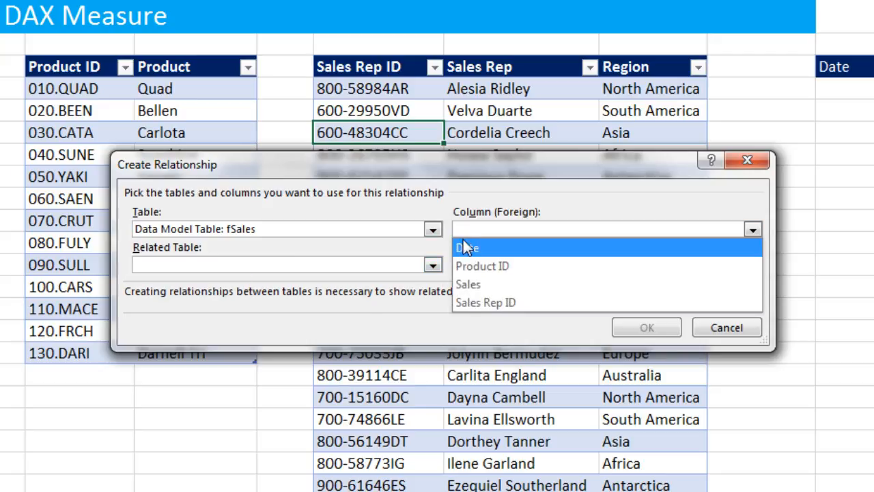
pyautogui.click(495, 305)
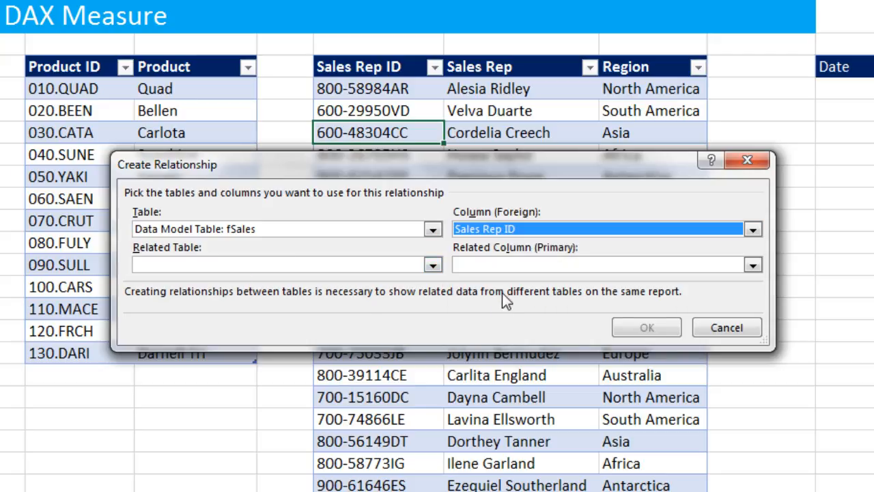
pyautogui.click(434, 265)
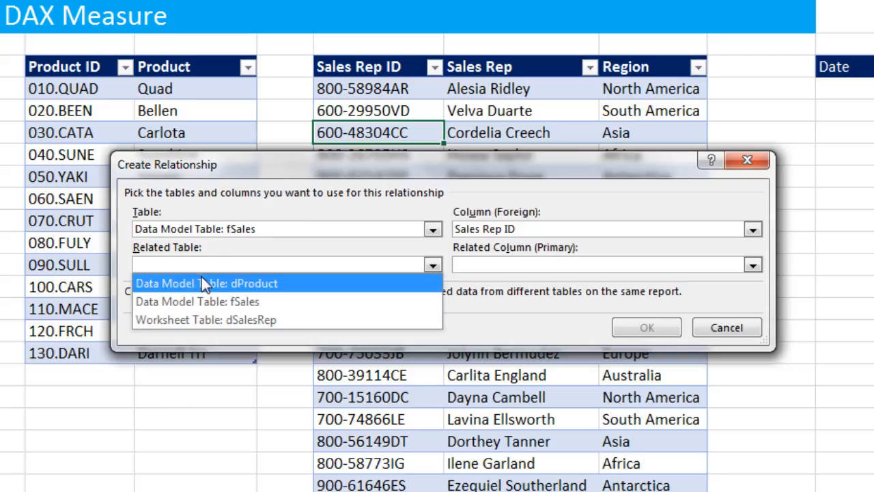
pyautogui.click(200, 323)
pyautogui.click(552, 272)
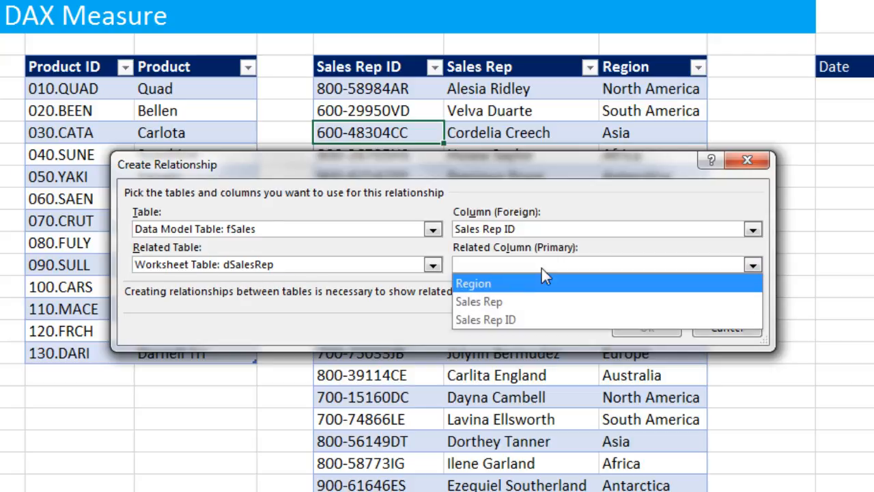
pyautogui.click(499, 320)
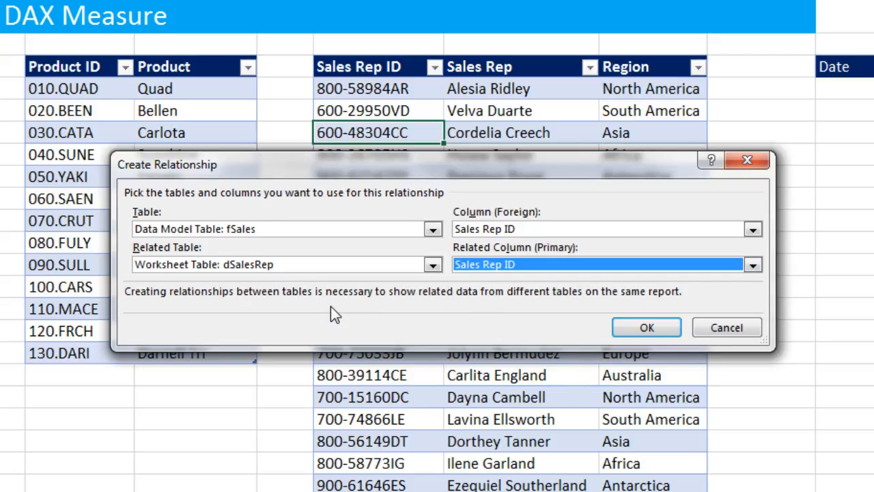
pyautogui.click(637, 330)
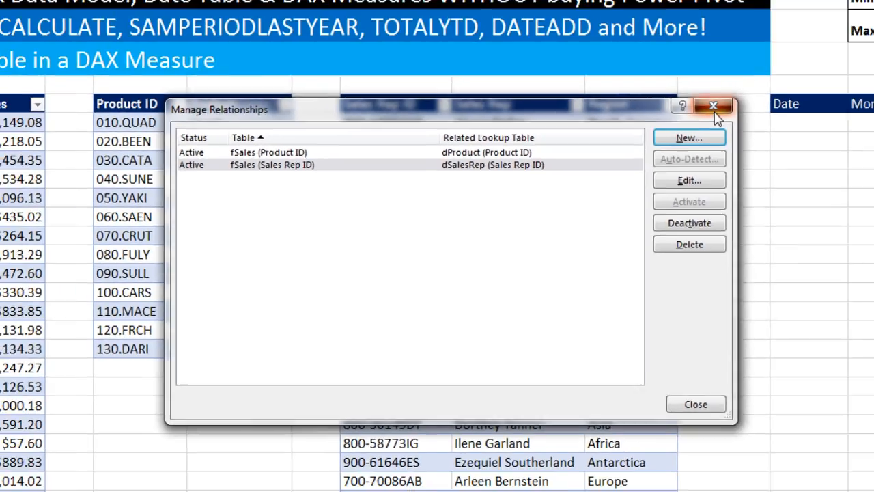
pyautogui.click(749, 68)
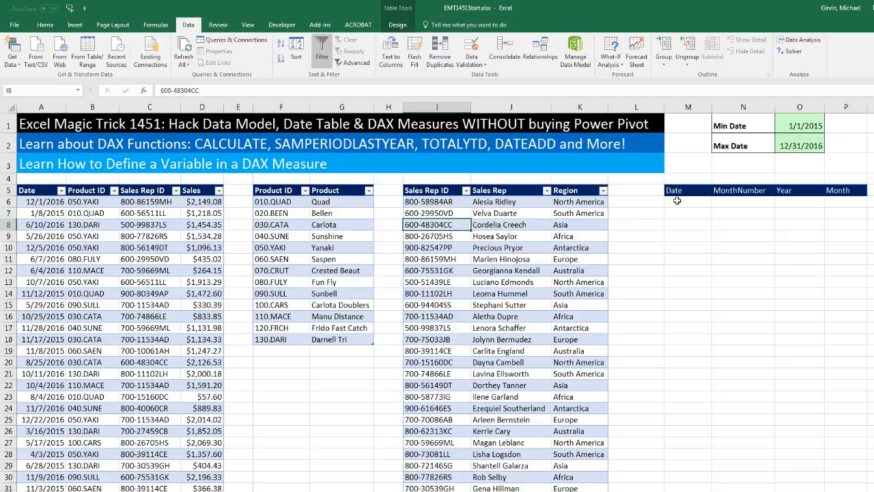
# - Enter 1/1/2015 in cell M6, directly under the Date header
pyautogui.click(677, 200)
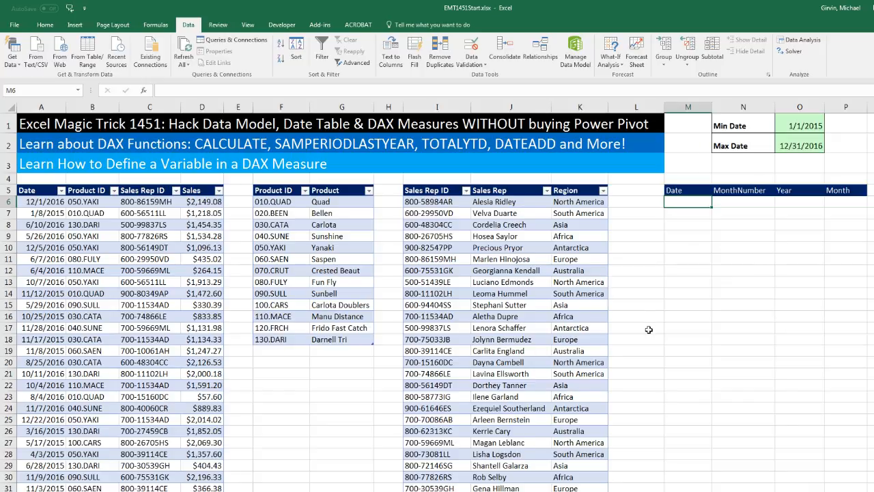
pyautogui.write('1/1/2015')
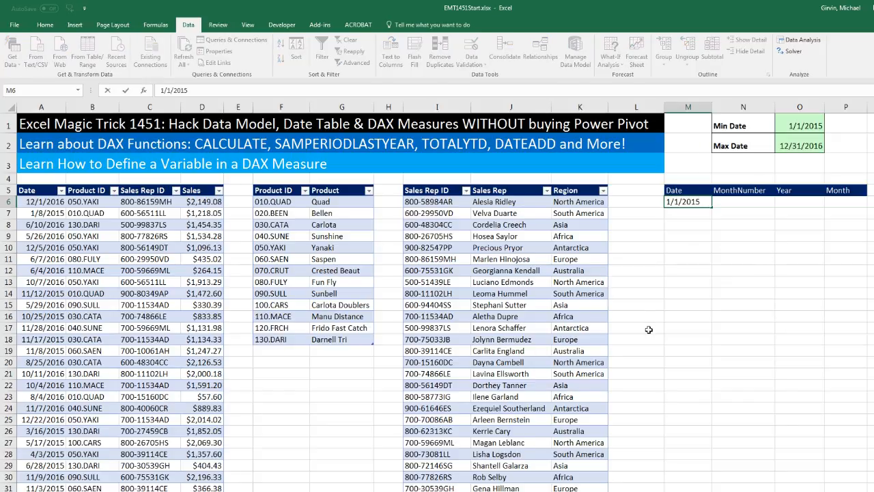
pyautogui.hotkey('ctrl', 'Return')
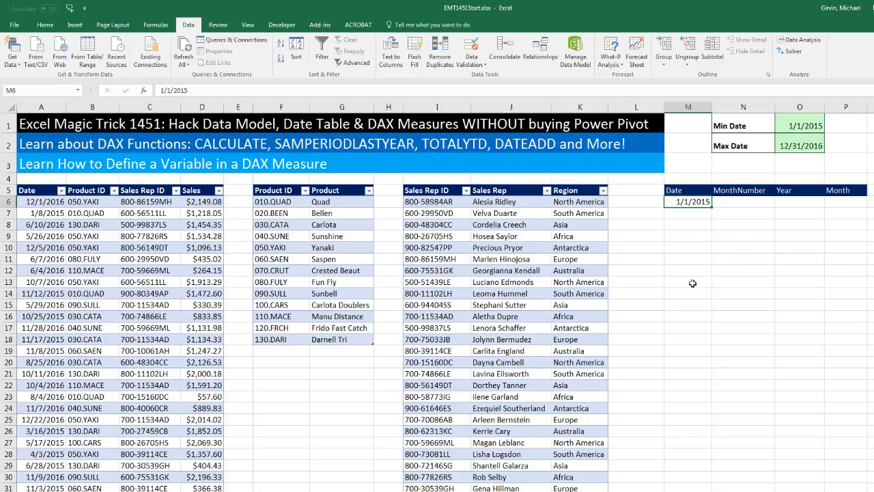
# - Open the Series settings for the start date in M6 and set the date series to run in columns
pyautogui.click(42, 26)
pyautogui.click(819, 55)
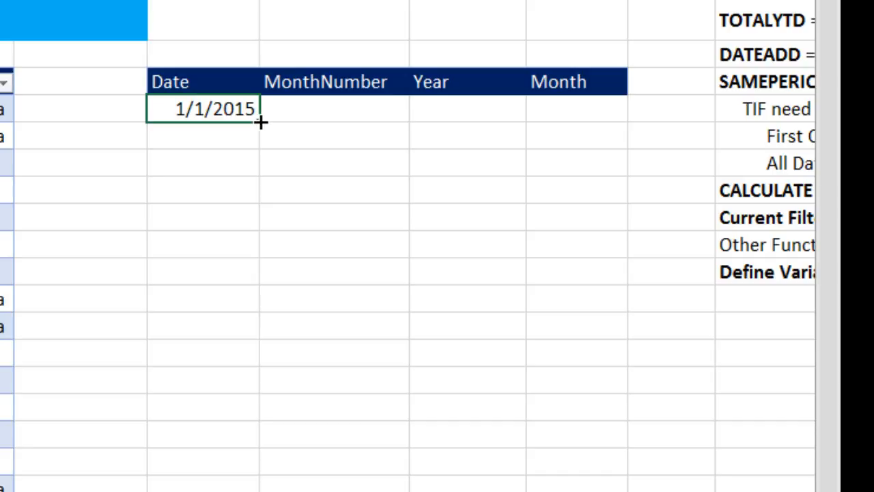
pyautogui.moveTo(260, 122)
pyautogui.mouseDown()
pyautogui.moveTo(267, 167)
pyautogui.moveTo(263, 129)
pyautogui.mouseUp()
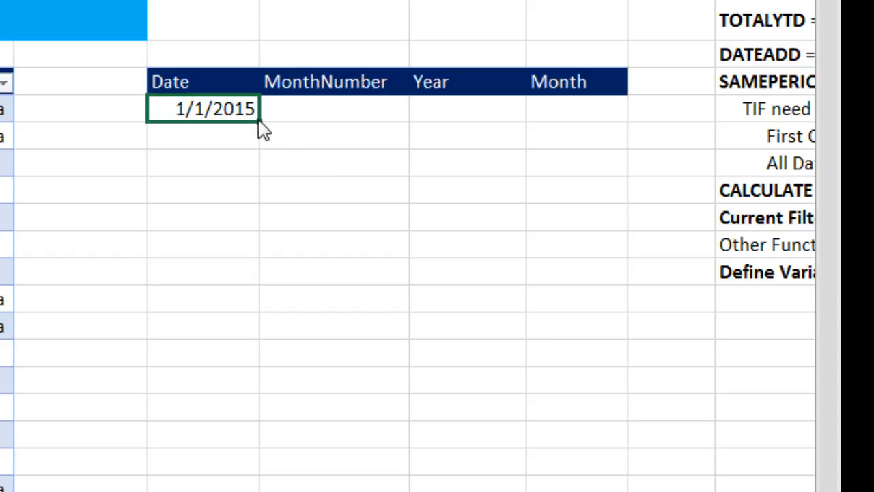
pyautogui.rightClick(263, 130)
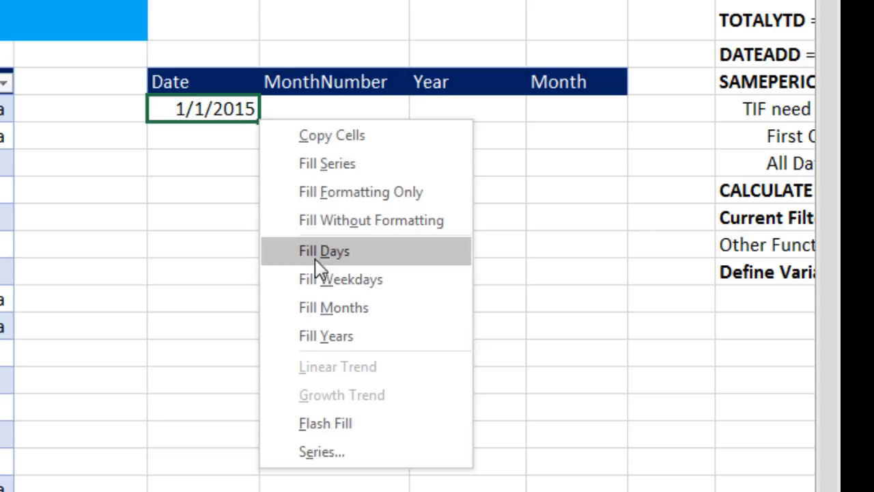
pyautogui.click(305, 461)
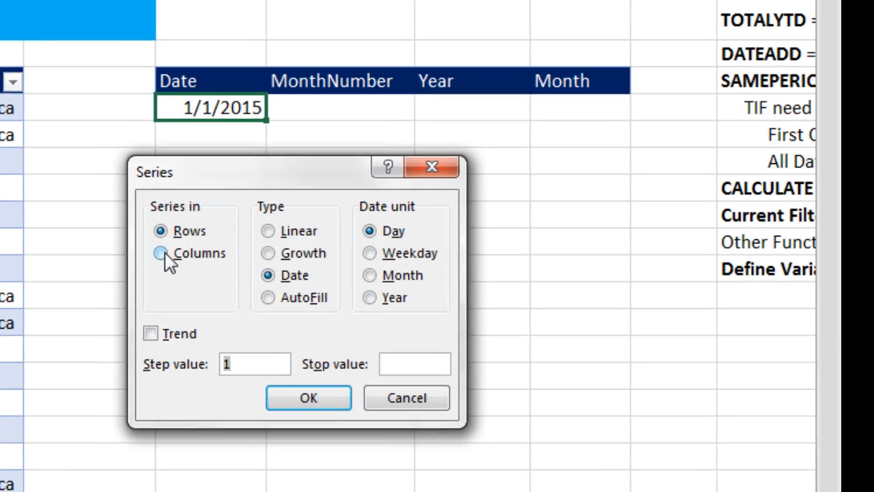
pyautogui.click(162, 254)
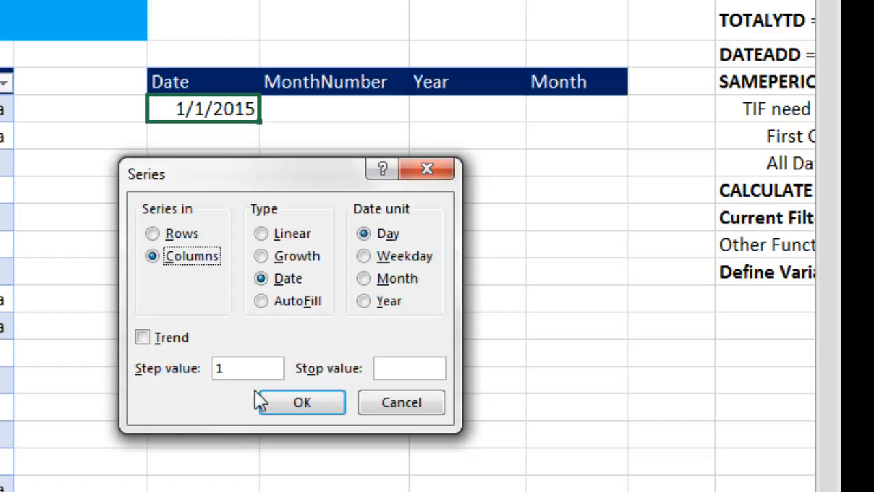
# - Set the series stop value to 12/31/2016, fill the daily dates down the Date column, and check the end of the list
pyautogui.click(410, 367)
pyautogui.write('12')
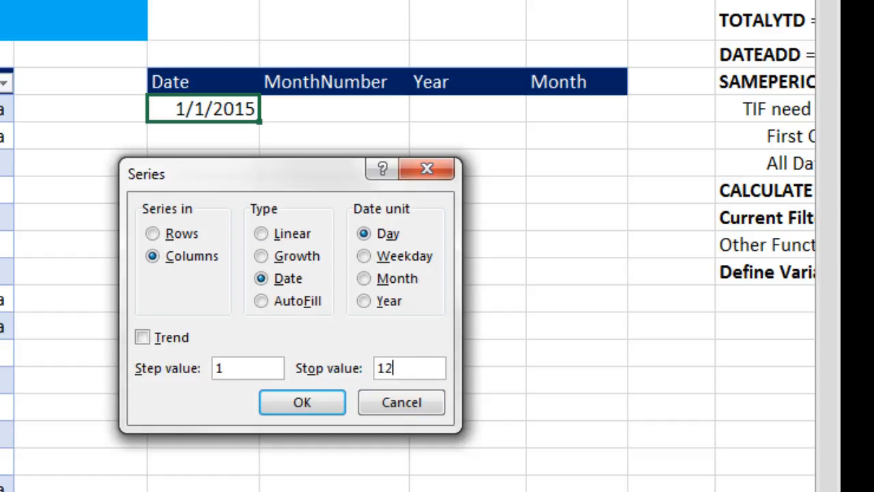
pyautogui.write('/31/2015')
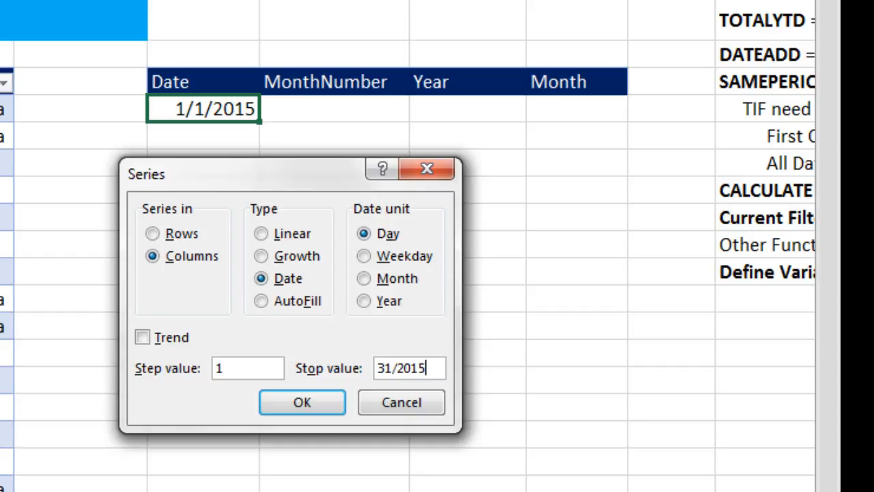
pyautogui.press('BackSpace')
pyautogui.write('6')
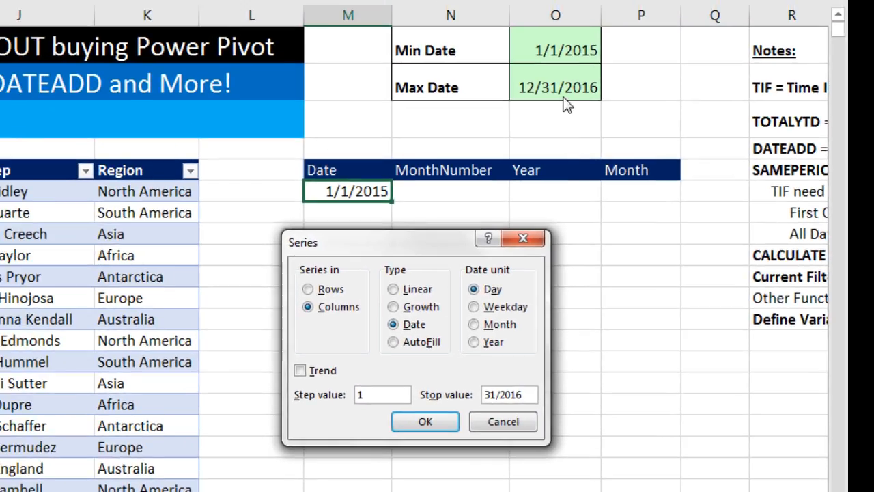
pyautogui.click(432, 420)
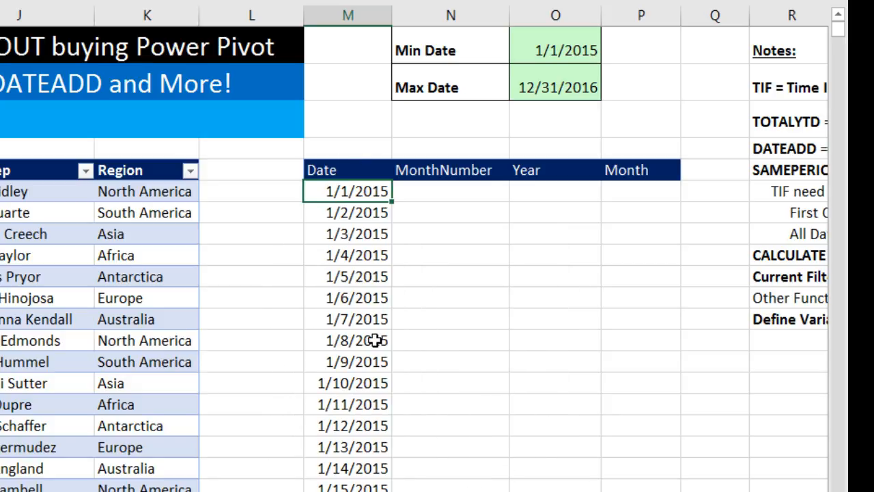
pyautogui.hotkey('ctrl', 'Down')
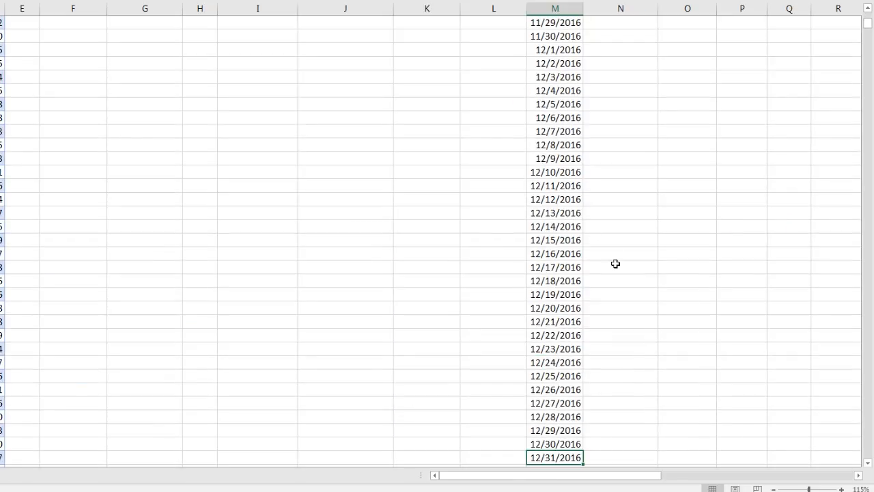
pyautogui.scroll(-3, 615, 252)
pyautogui.hotkey('ctrl', 'Up')
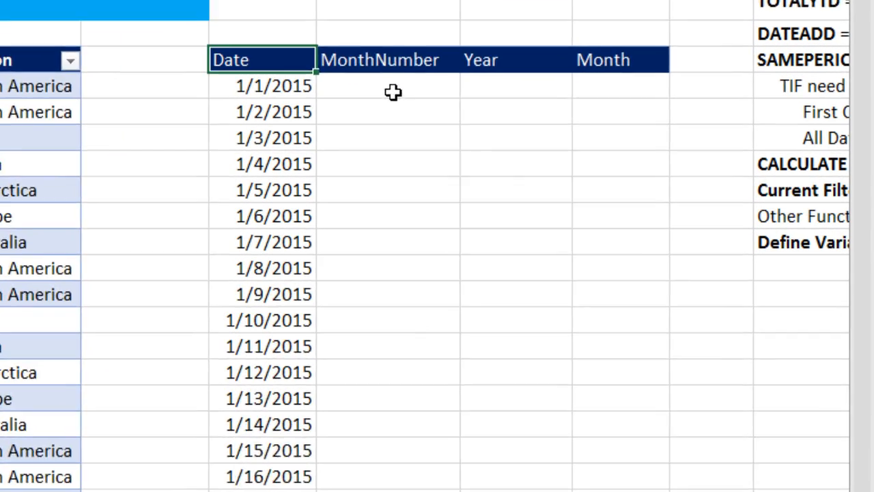
# - Enter =MONTH(M6) in the first MonthNumber cell and copy the formula down the whole column
pyautogui.click(624, 123)
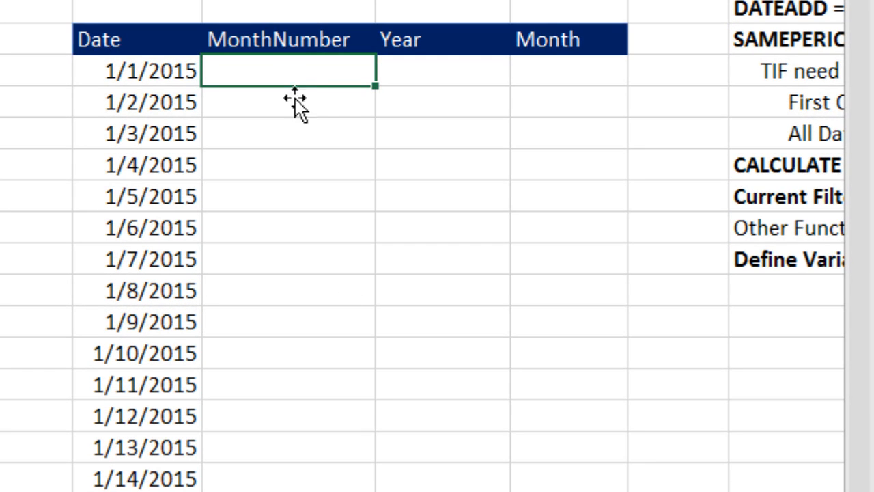
pyautogui.write('=mon')
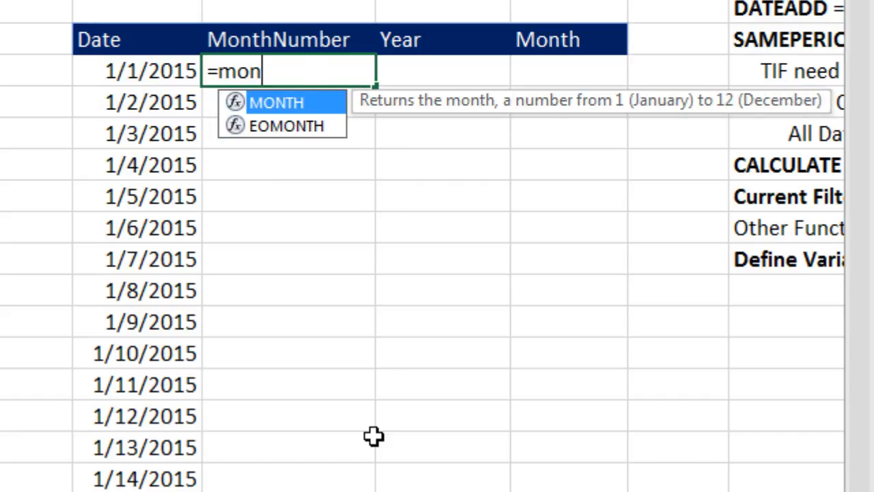
pyautogui.press('Tab')
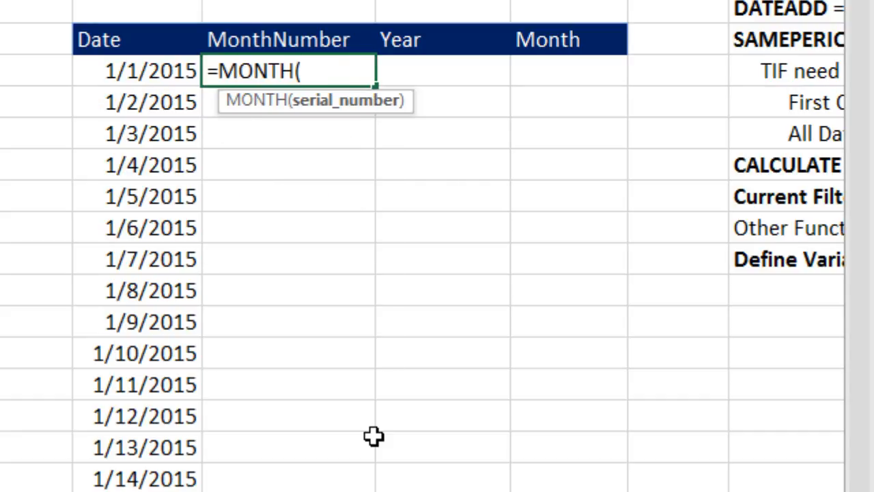
pyautogui.press('Left')
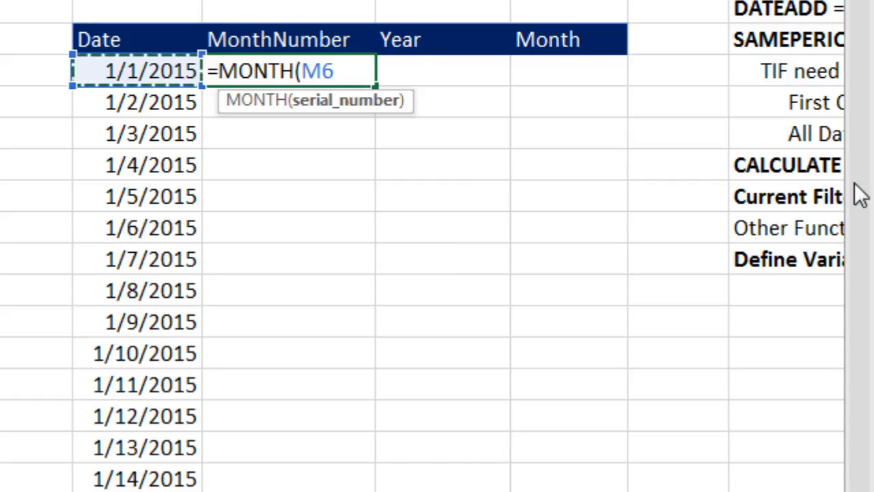
pyautogui.hotkey('ctrl', 'Return')
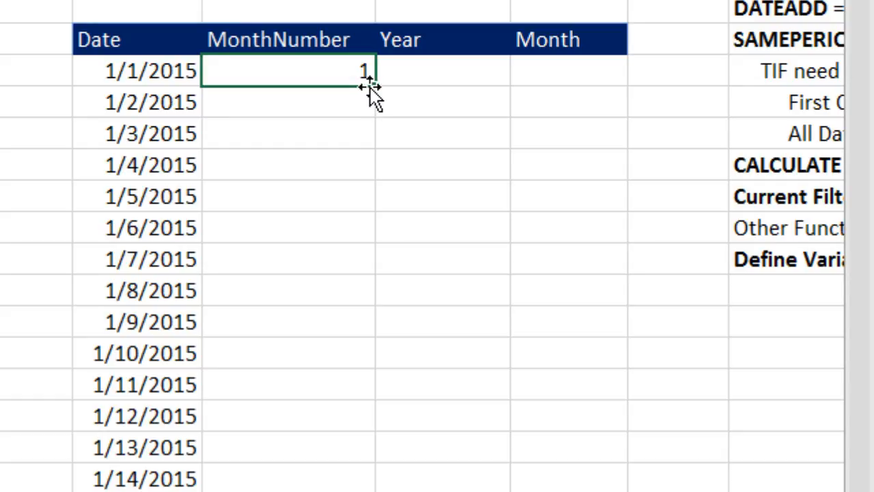
pyautogui.doubleClick(373, 85)
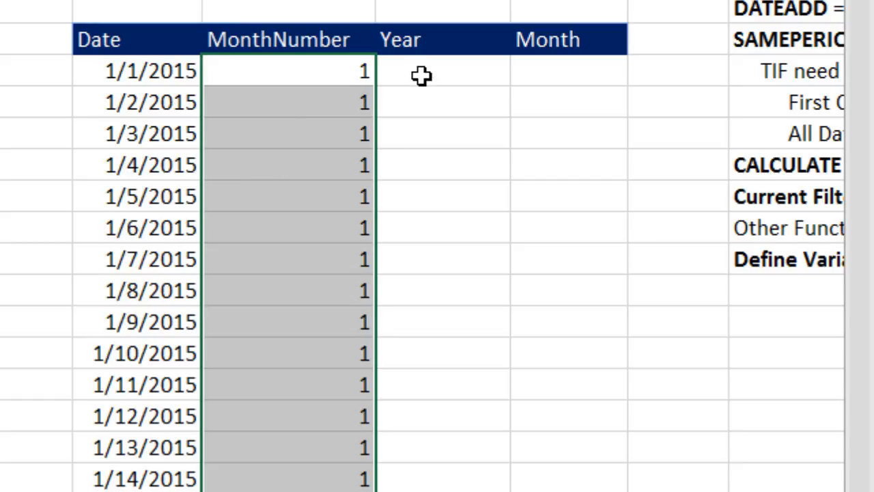
# - Enter =YEAR(M6) in the first Year cell and copy the formula down the whole column
pyautogui.click(453, 72)
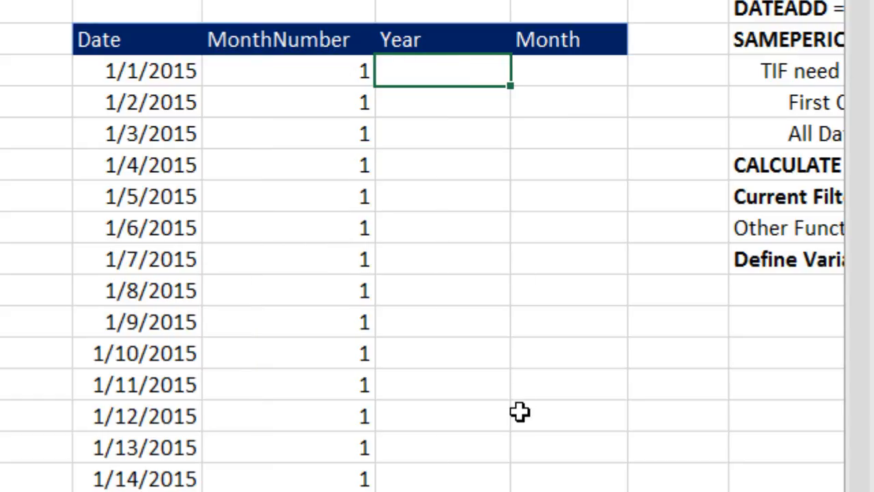
pyautogui.write('=year')
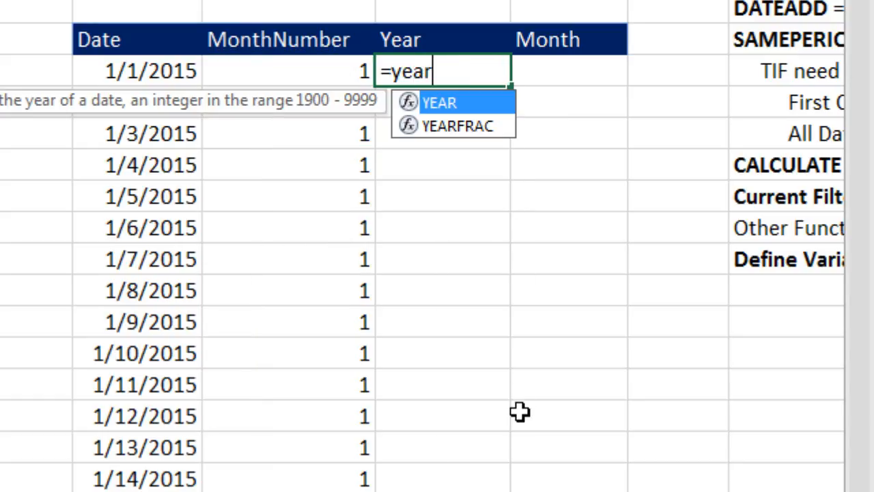
pyautogui.press('Tab')
pyautogui.click(175, 73)
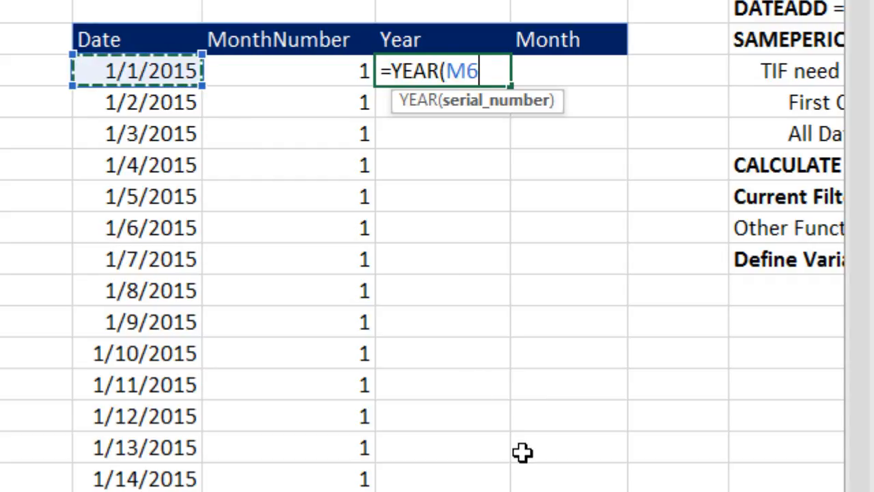
pyautogui.hotkey('ctrl', 'Return')
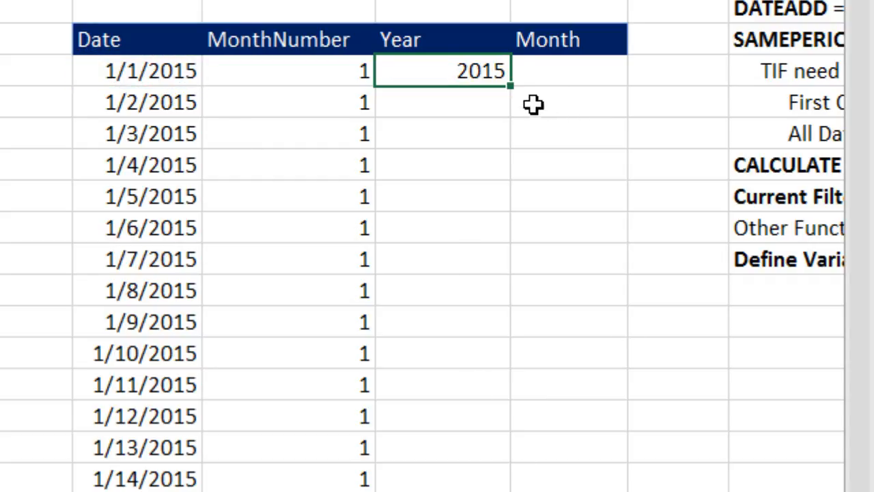
pyautogui.doubleClick(509, 84)
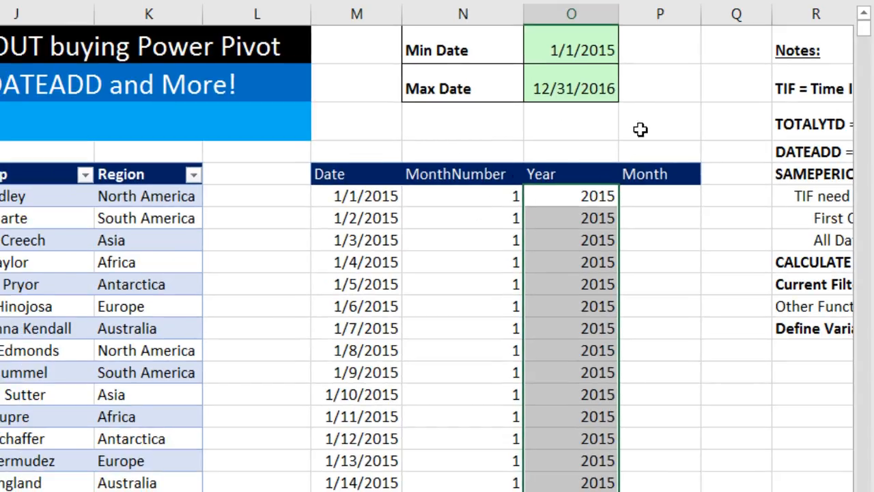
pyautogui.click(561, 232)
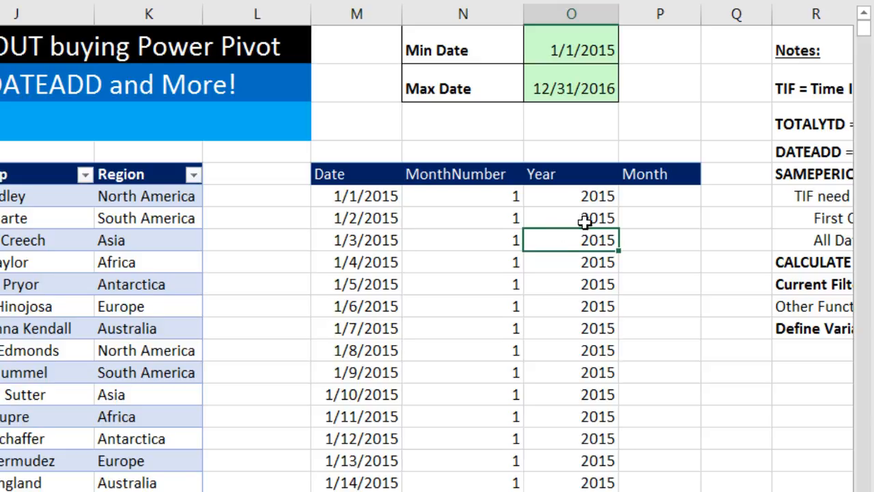
# - Enter =TEXT(M6,"mmm") in the first Month cell and copy the formula down the whole column
pyautogui.click(655, 197)
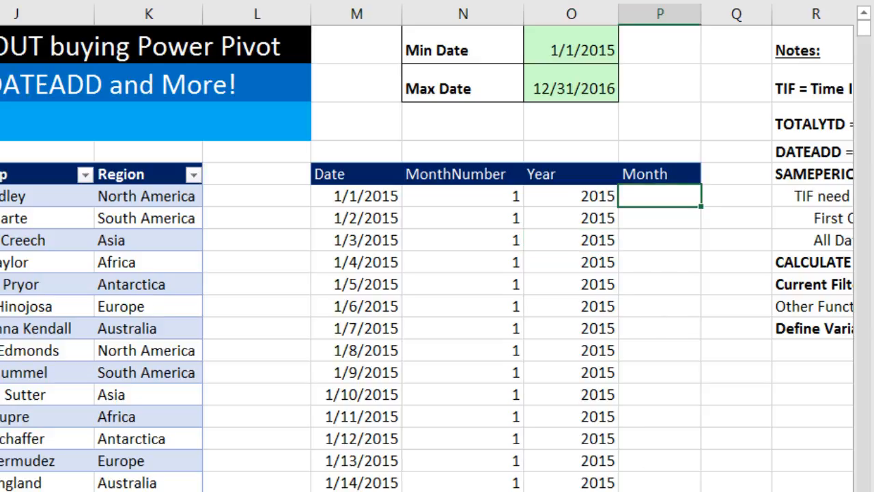
pyautogui.write('=text')
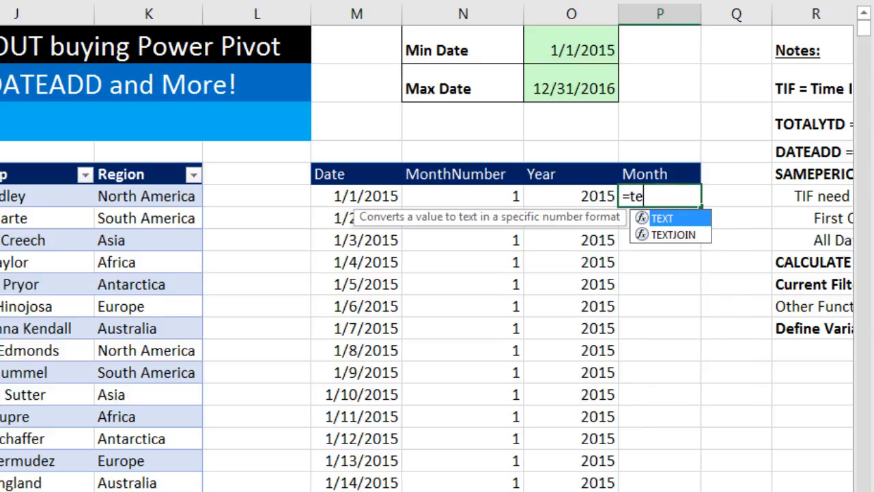
pyautogui.press('Tab')
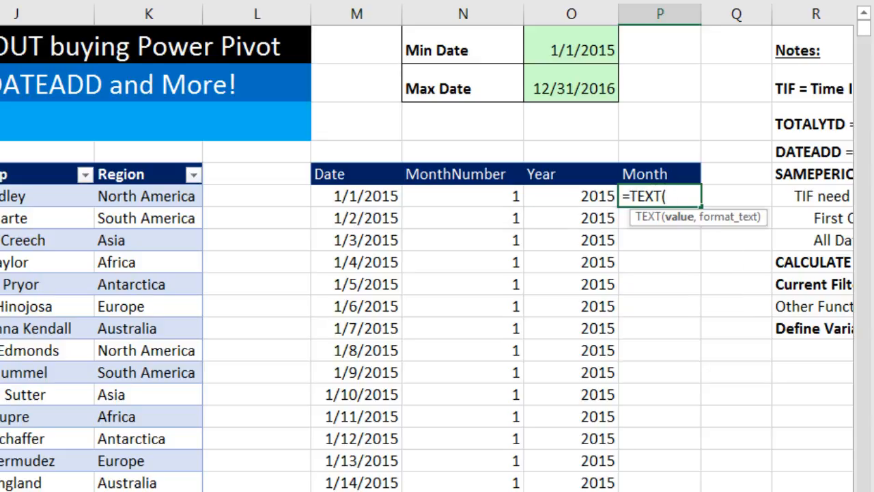
pyautogui.click(360, 199)
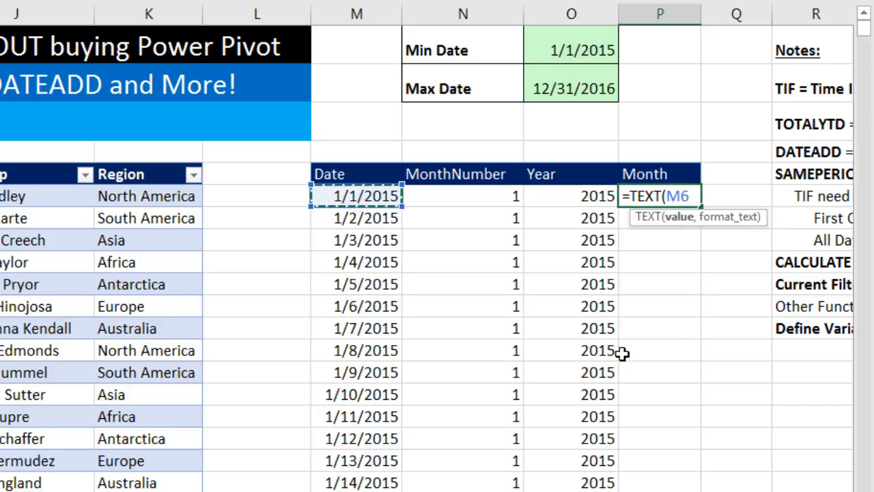
pyautogui.write(',')
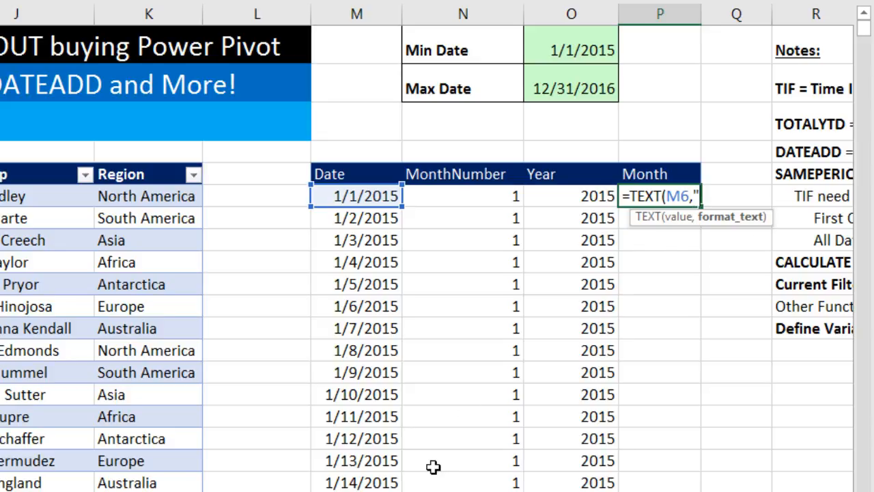
pyautogui.write('mmm')
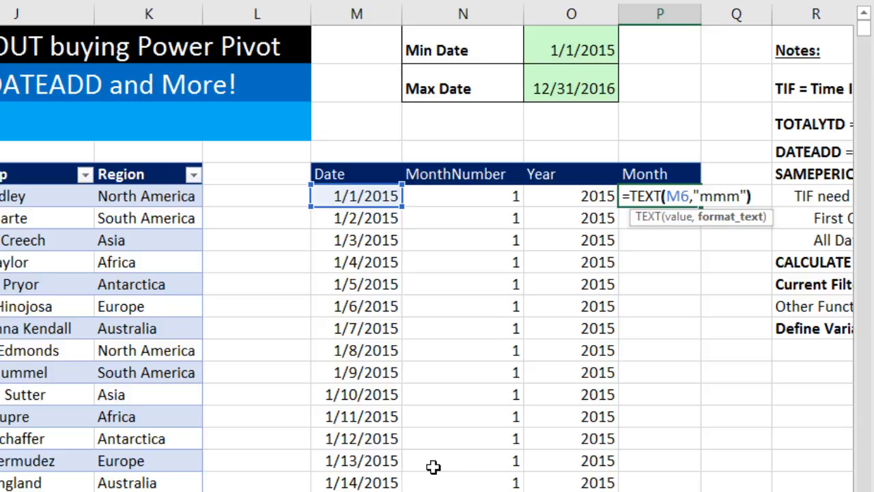
pyautogui.hotkey('ctrl', 'Return')
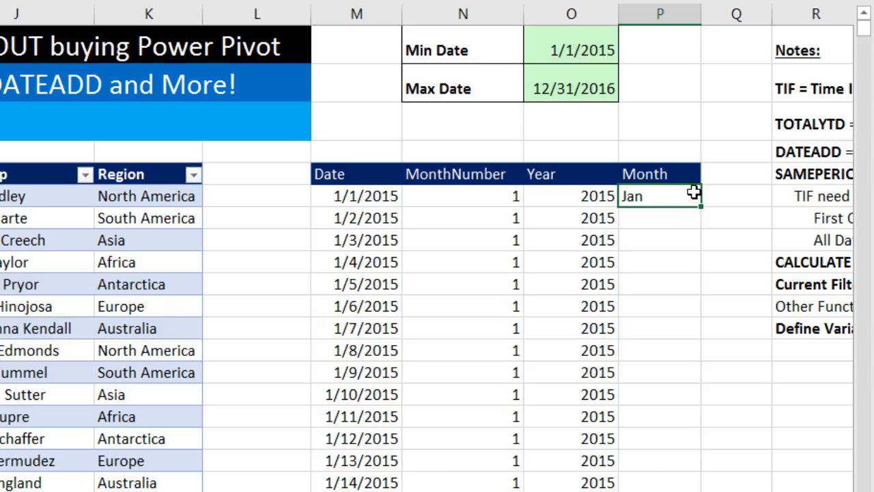
pyautogui.doubleClick(701, 206)
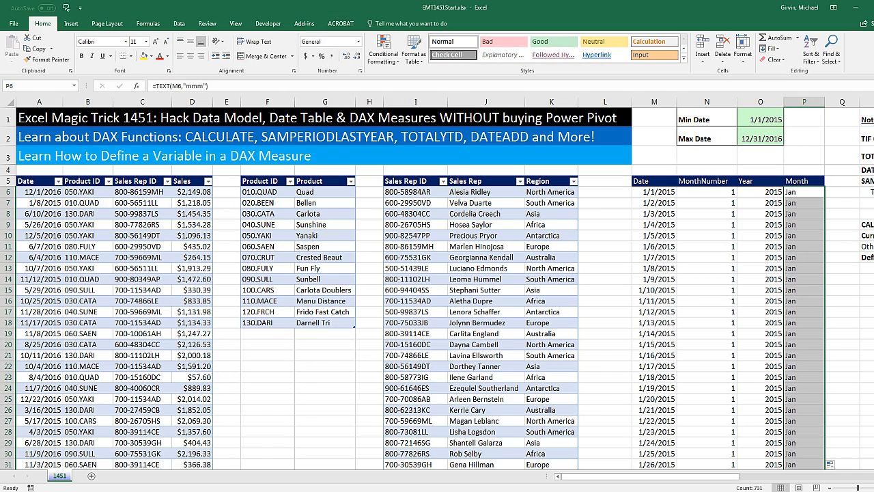
# - Convert the date range with its headers into an Excel table and name it dDate
pyautogui.hscroll(5, 443, 287)
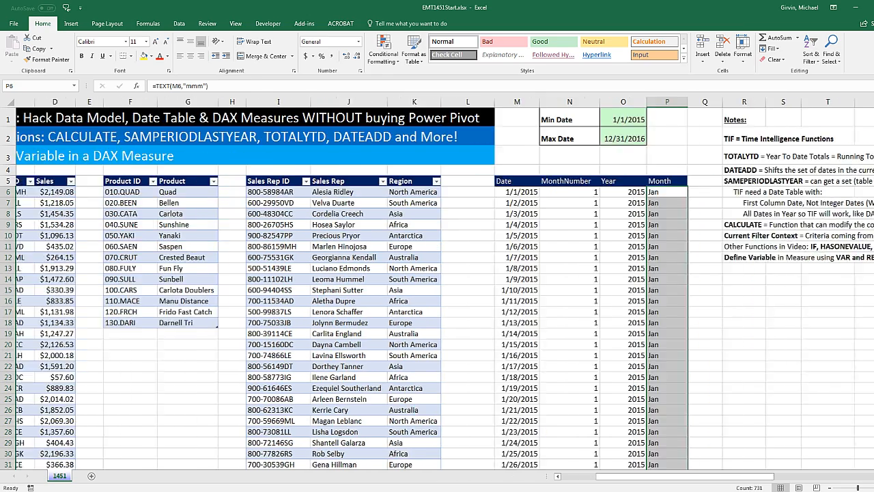
pyautogui.hscroll(3, 444, 287)
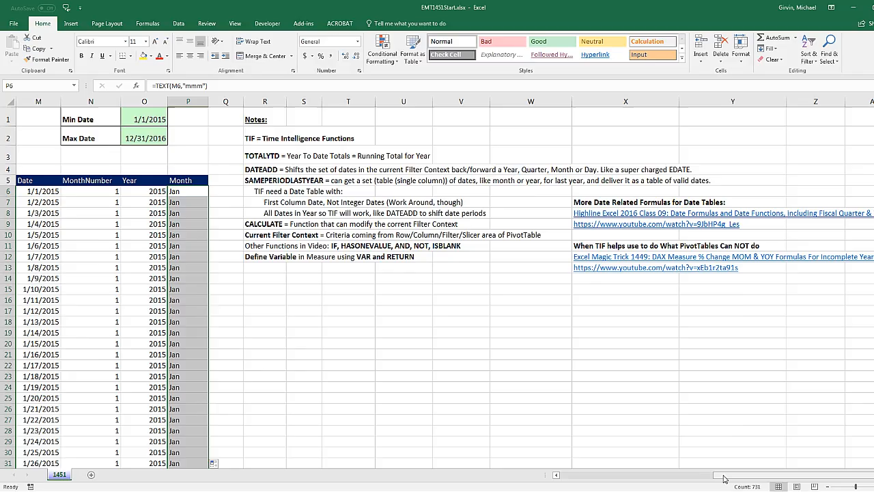
pyautogui.moveTo(716, 478); pyautogui.dragTo(586, 478)
pyautogui.click(625, 192)
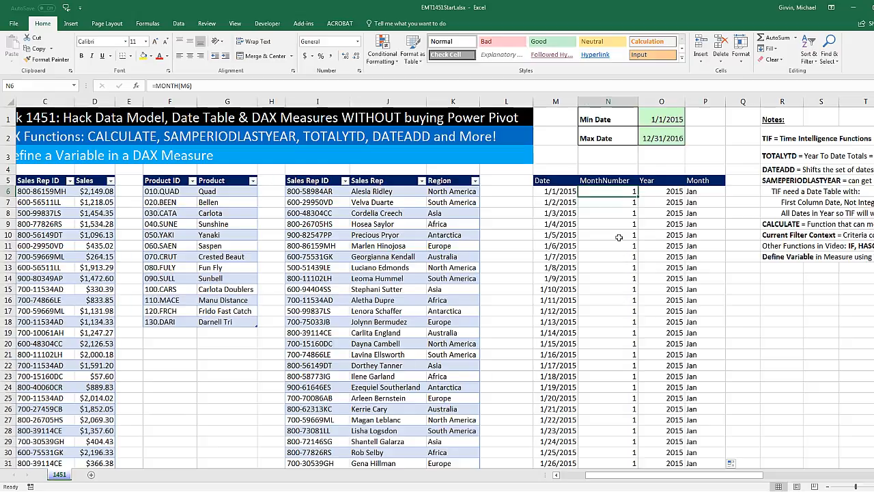
pyautogui.hotkey('ctrl', 't')
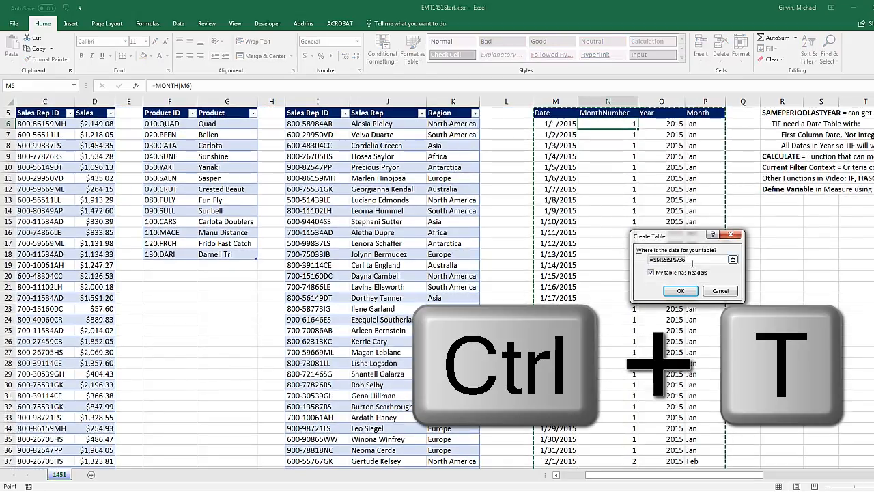
pyautogui.click(683, 291)
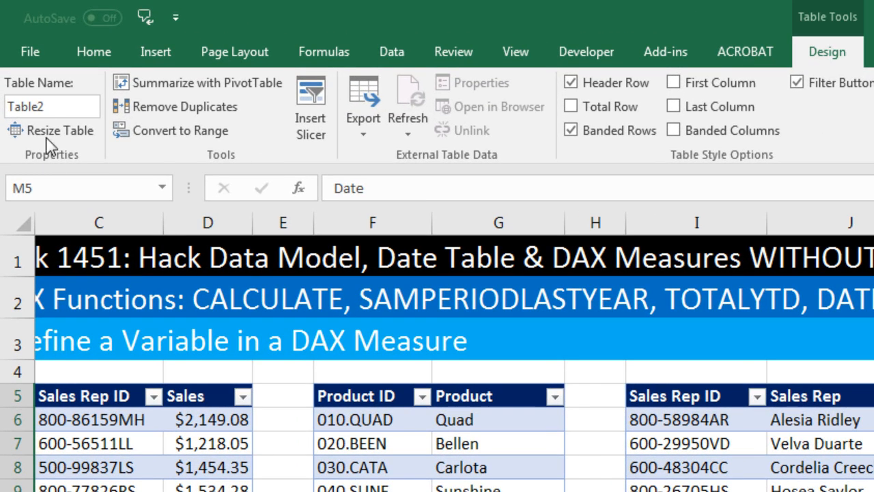
pyautogui.click(47, 113)
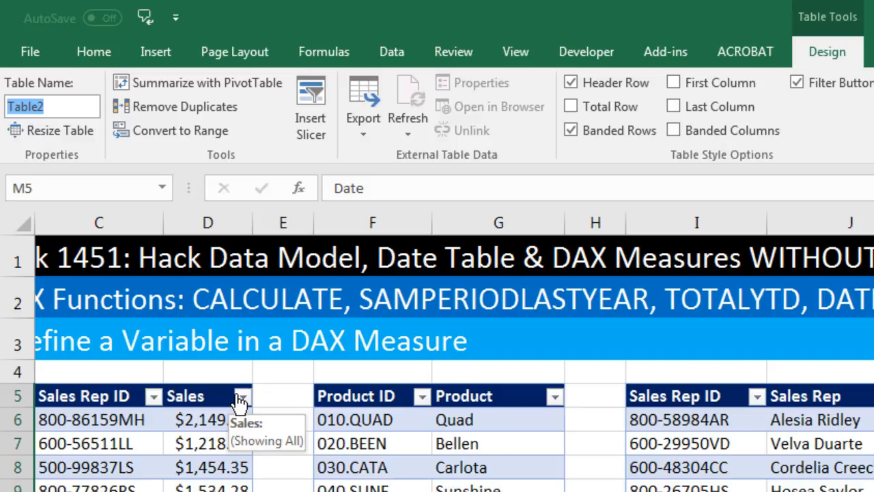
pyautogui.write('dDate')
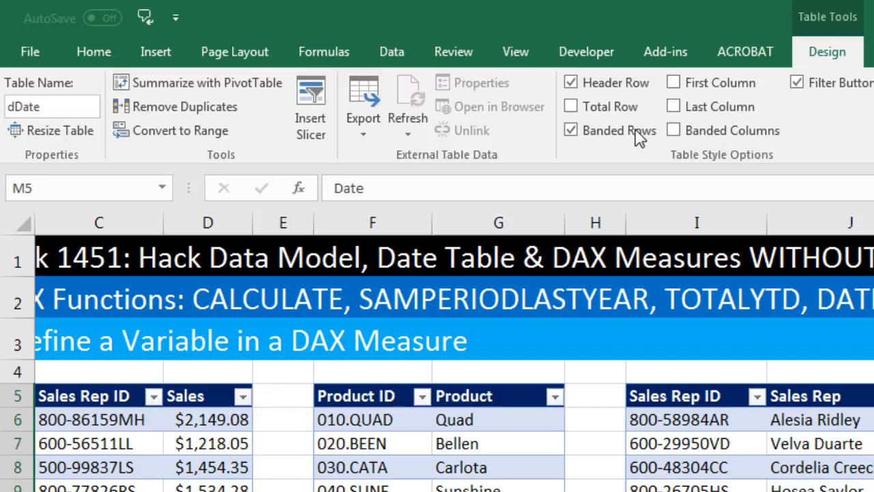
# - Check the table names of the sales rep, product and sales tables
pyautogui.click(785, 443)
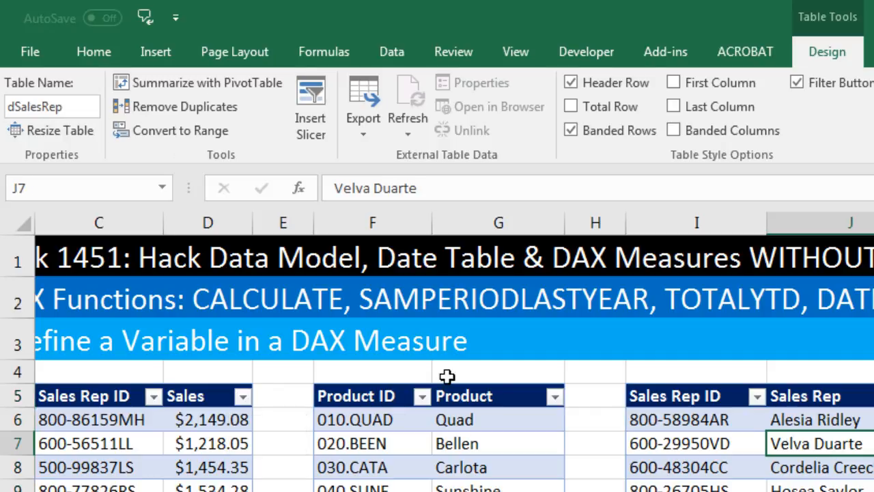
pyautogui.click(468, 470)
pyautogui.click(109, 442)
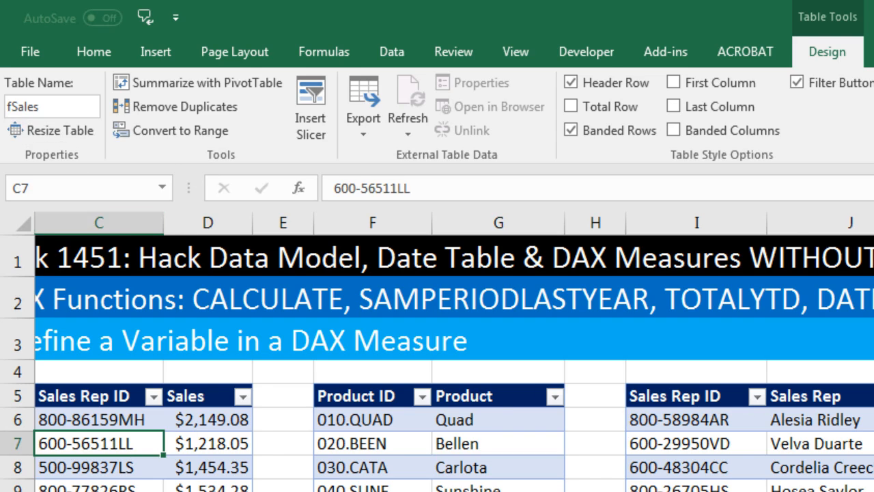
# - Start a new table relationship with fSales as the table and Date as its foreign column
pyautogui.click(604, 235)
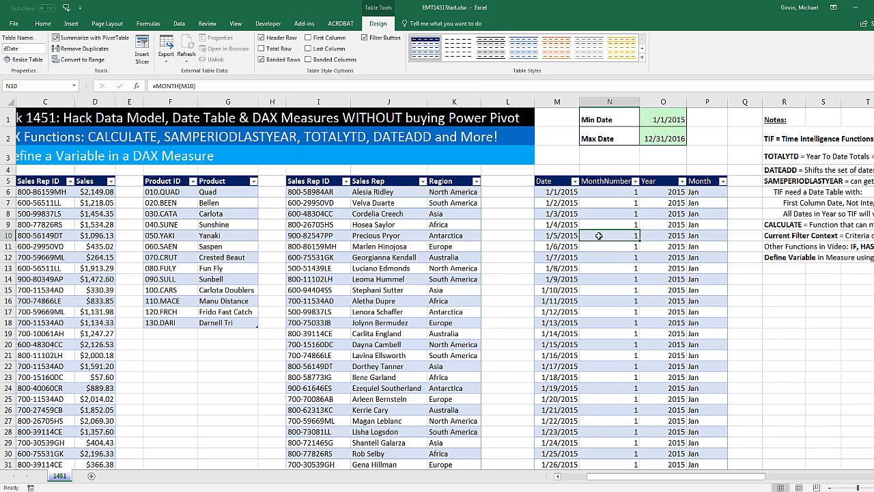
pyautogui.click(180, 23)
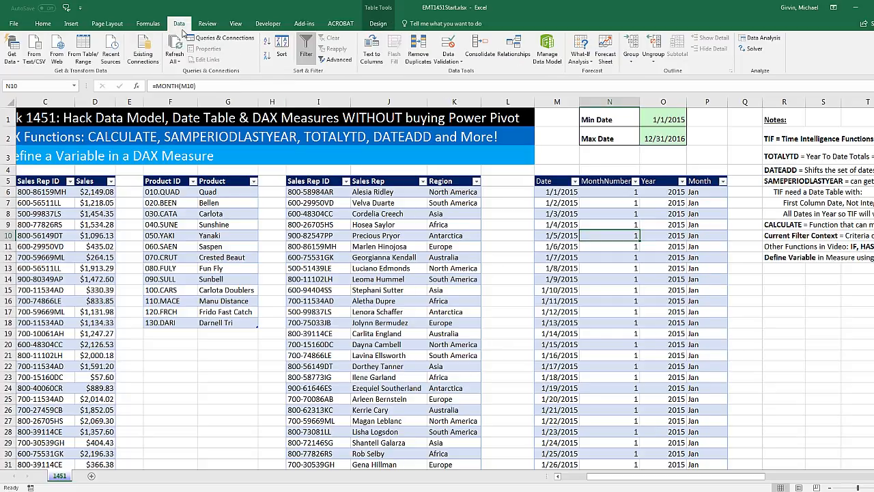
pyautogui.click(513, 55)
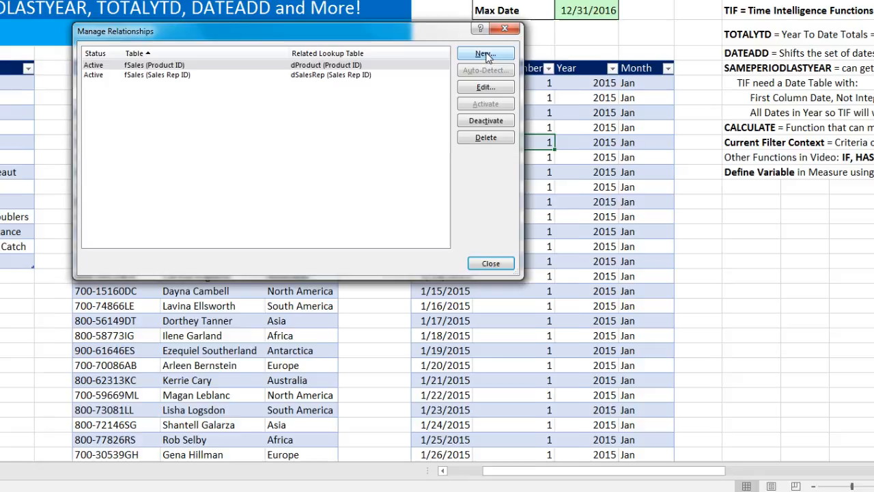
pyautogui.click(817, 144)
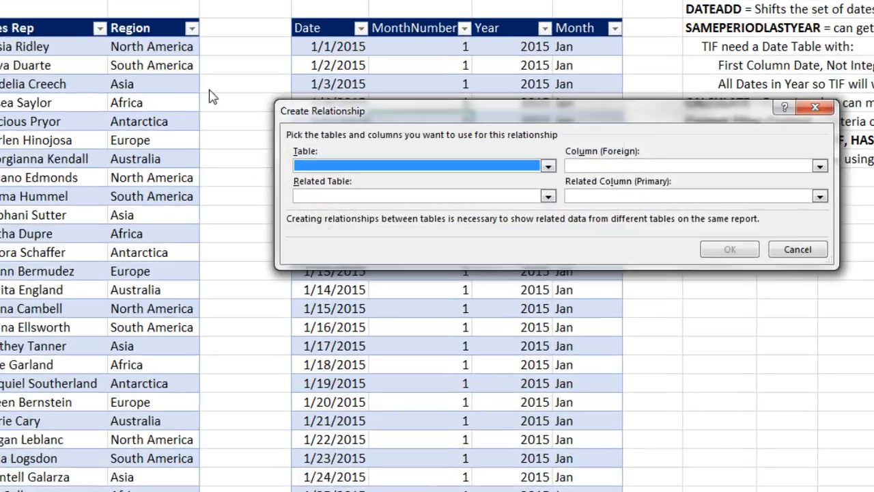
pyautogui.click(377, 169)
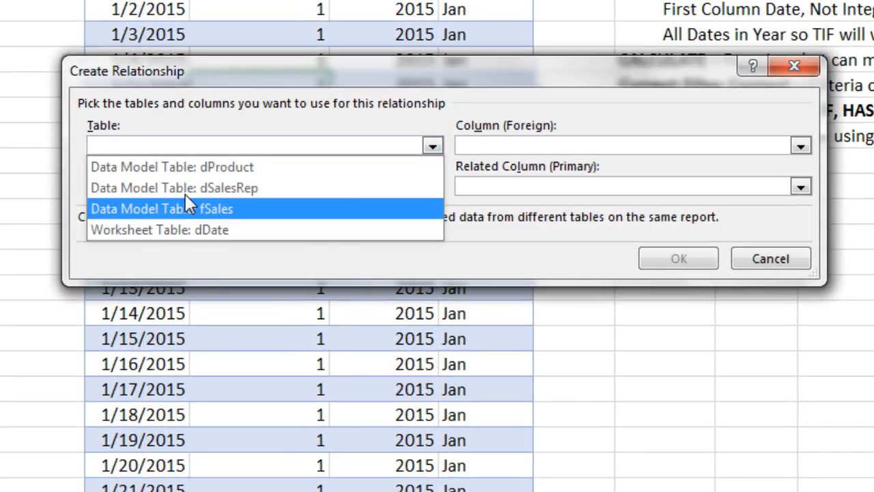
pyautogui.click(185, 208)
pyautogui.click(476, 152)
pyautogui.click(469, 164)
# - Set dDate as the related table with Date as the primary column, create the relationship and close the relationship manager
pyautogui.click(432, 186)
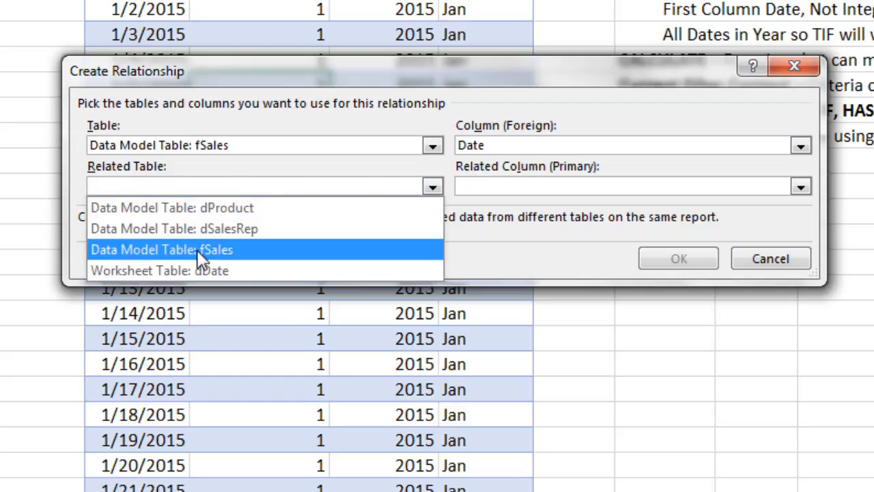
pyautogui.click(203, 270)
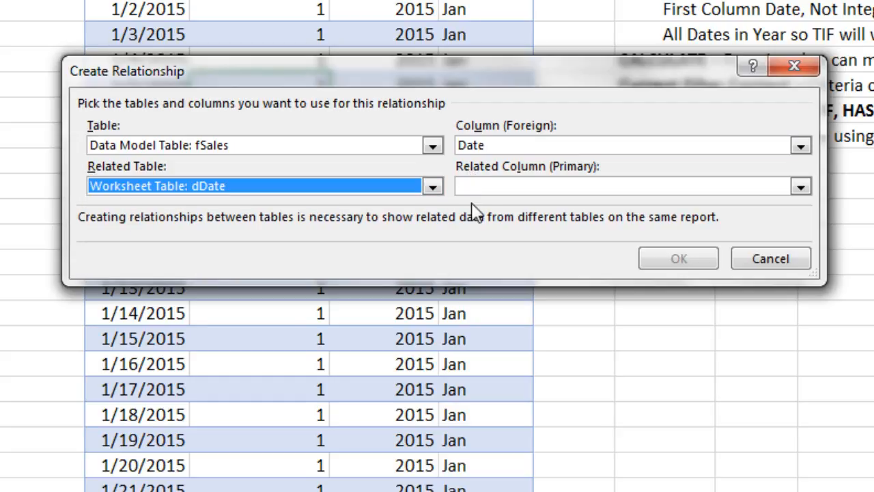
pyautogui.click(479, 188)
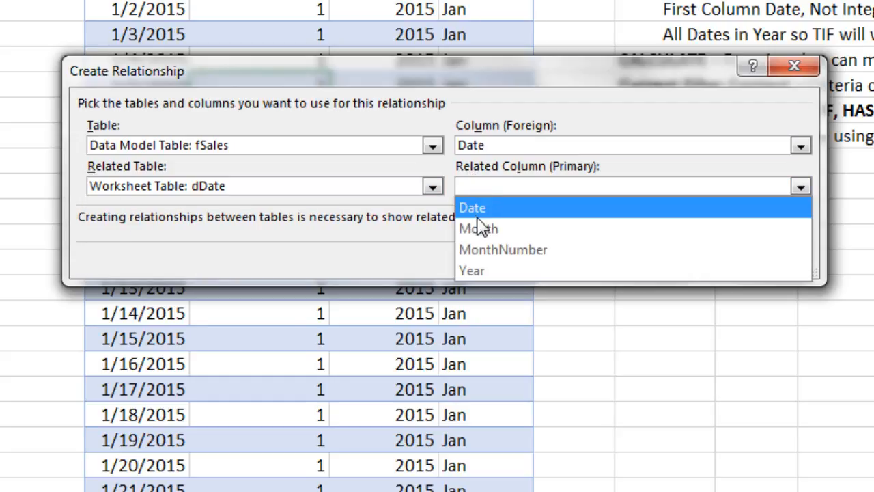
pyautogui.click(475, 208)
pyautogui.click(656, 257)
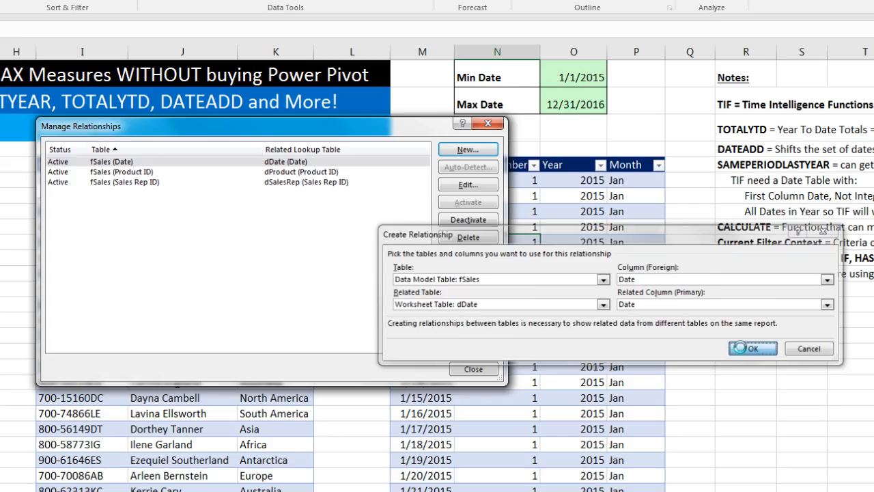
pyautogui.click(497, 121)
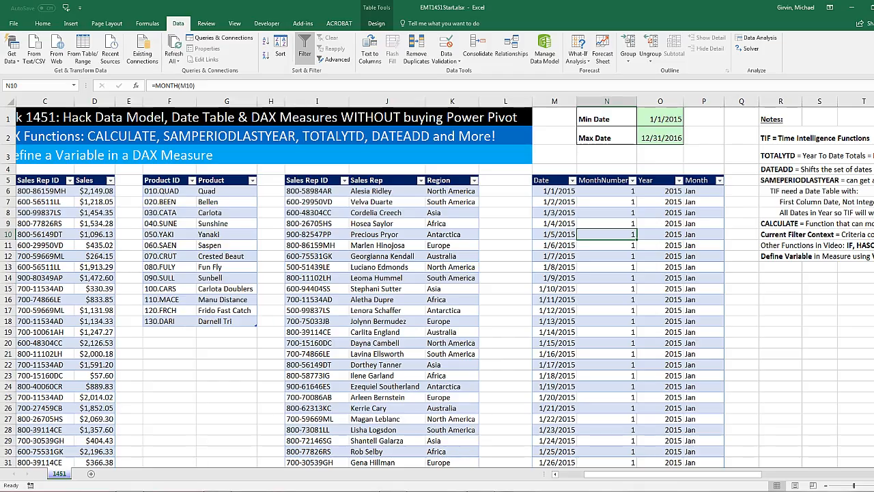
# - Insert a PivotTable from the workbook's Data Model at cell R15 of the existing sheet and add dDate's Month field to the rows
pyautogui.hscroll(5, 444, 280)
pyautogui.hscroll(2, 497, 286)
pyautogui.click(466, 284)
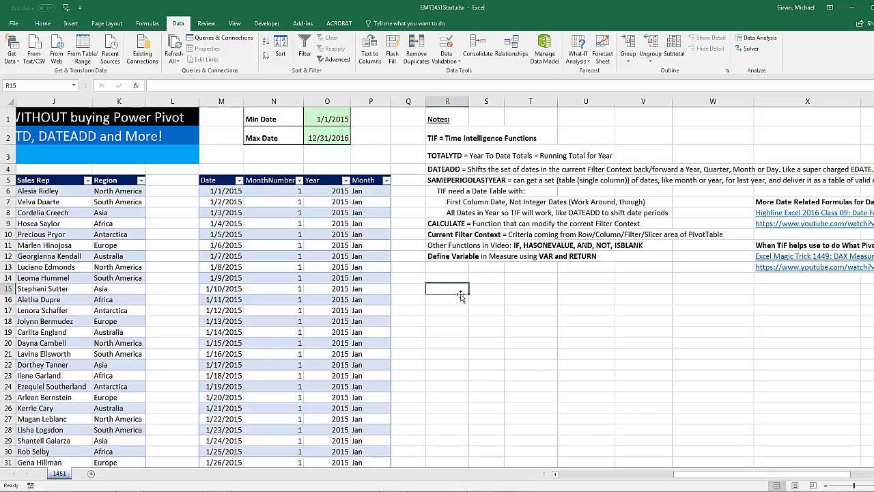
pyautogui.click(70, 24)
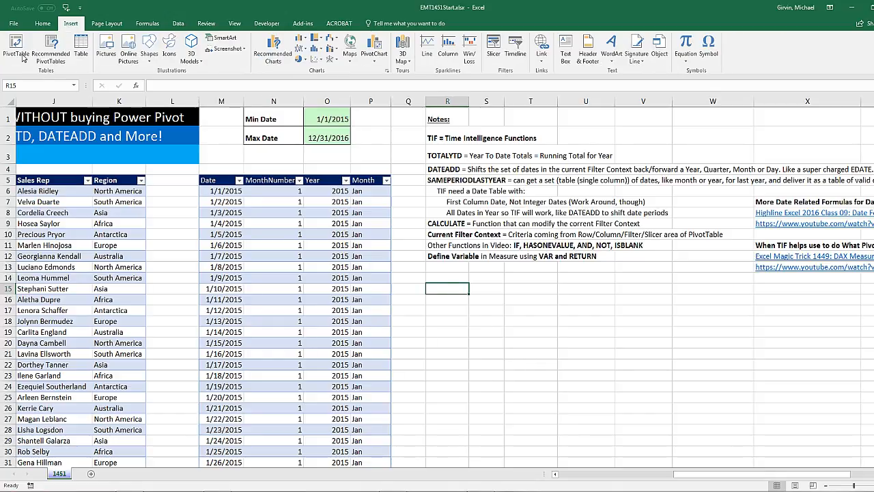
pyautogui.hotkey('alt', 'n')
pyautogui.press('v')
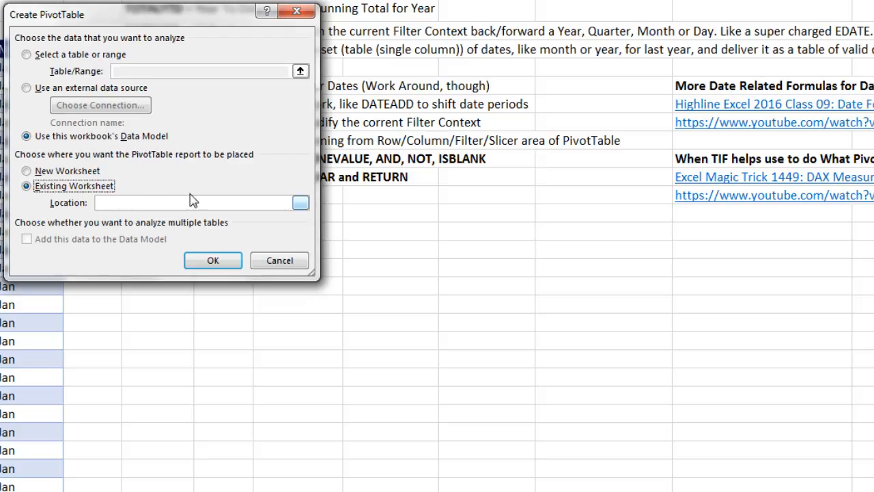
pyautogui.click(213, 259)
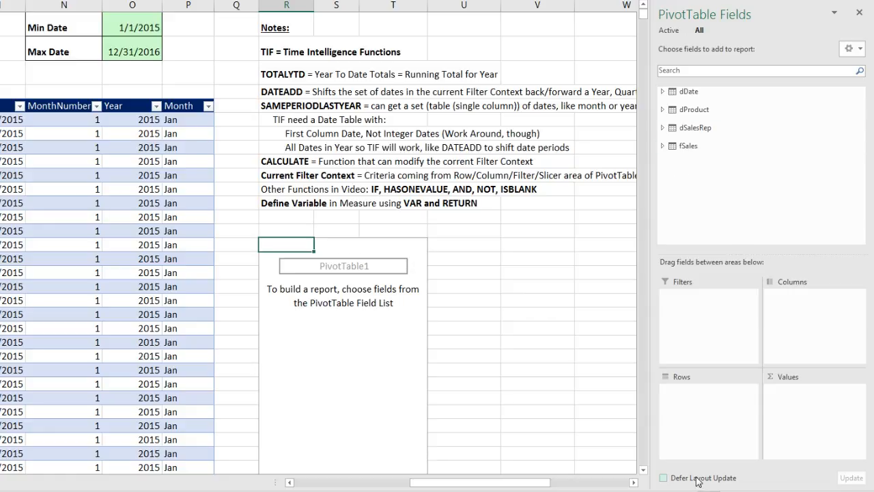
pyautogui.click(661, 92)
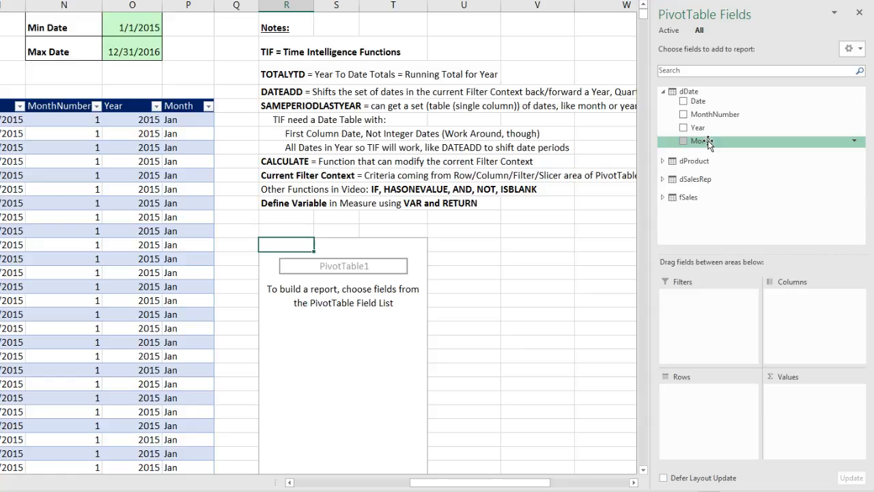
pyautogui.moveTo(708, 142); pyautogui.dragTo(716, 413)
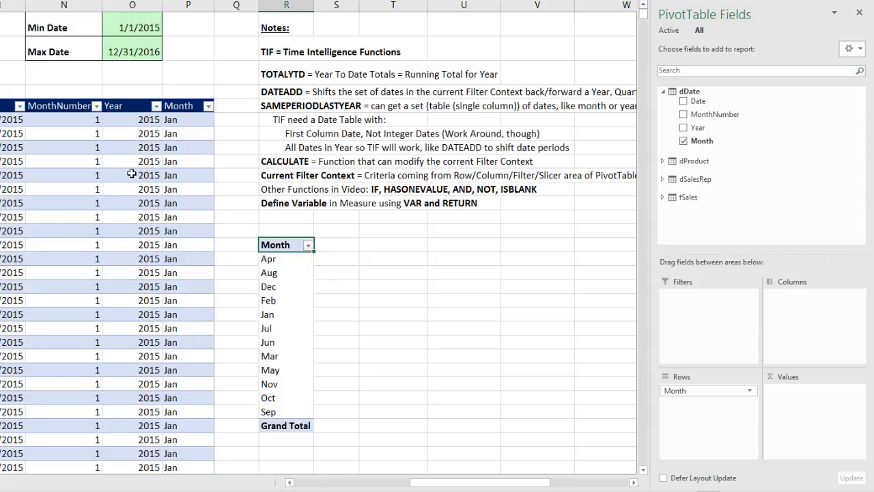
# - Change the first Month cell's formula to =TEXT(M6,"mm - mmm") and check the results down the Month column
pyautogui.click(69, 132)
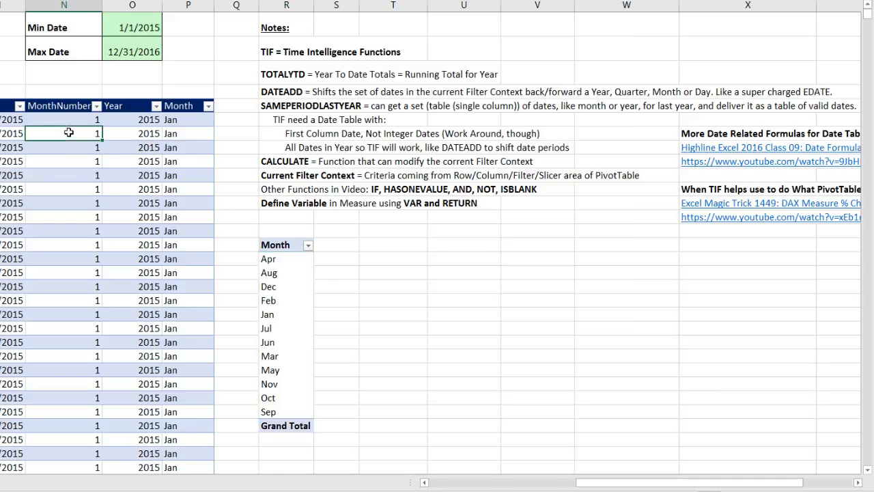
pyautogui.click(148, 134)
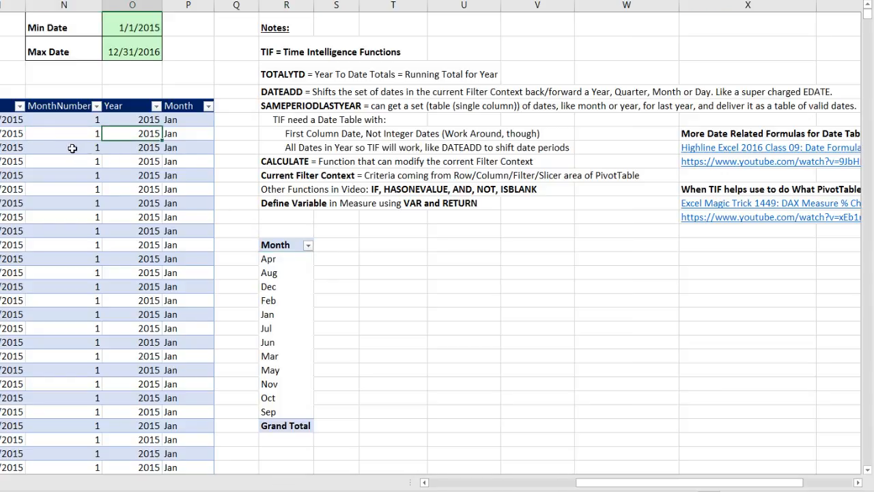
pyautogui.click(185, 136)
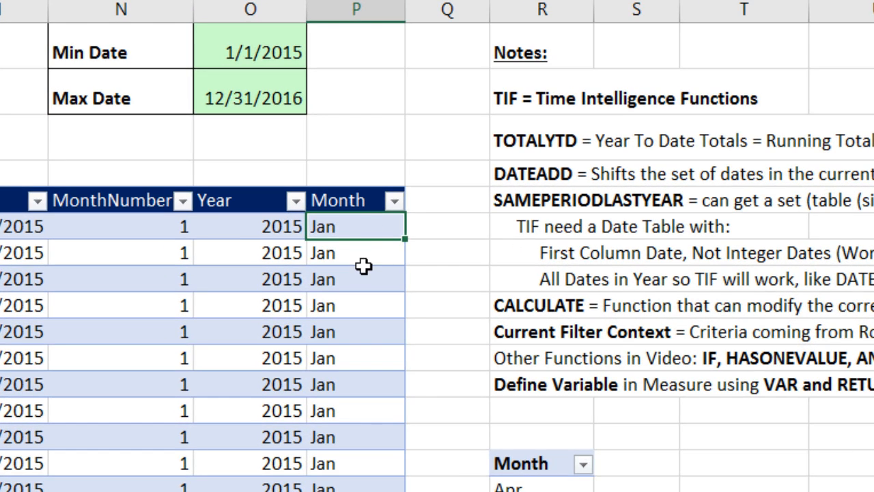
pyautogui.press('F2')
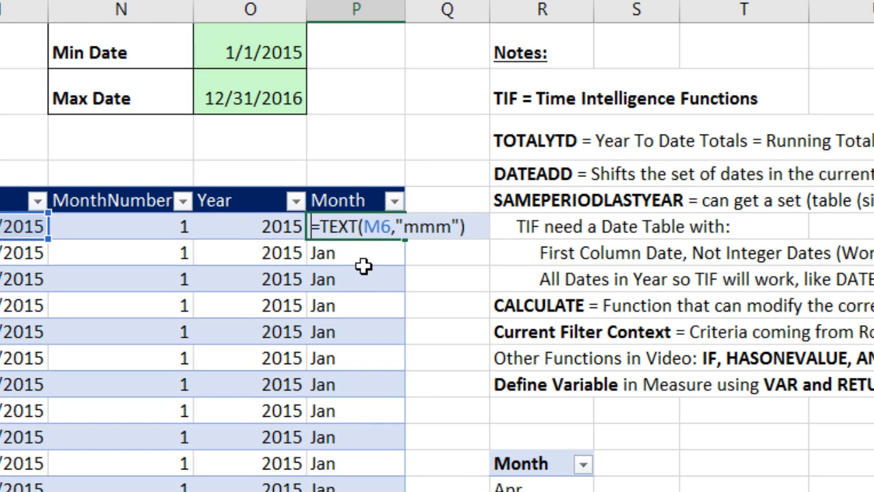
pyautogui.click(404, 227)
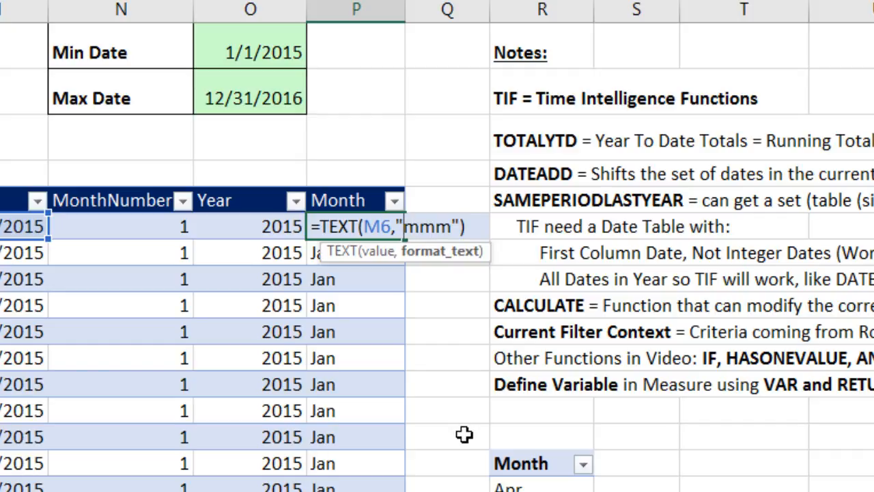
pyautogui.write('m')
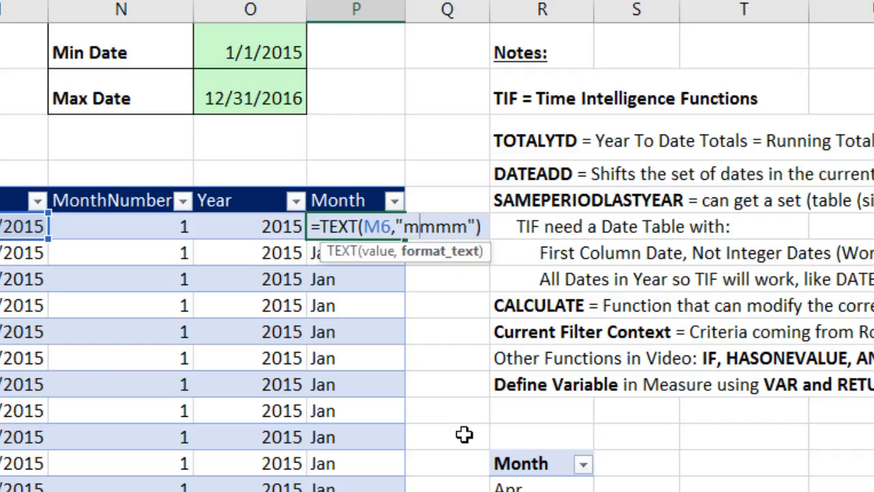
pyautogui.write('m -')
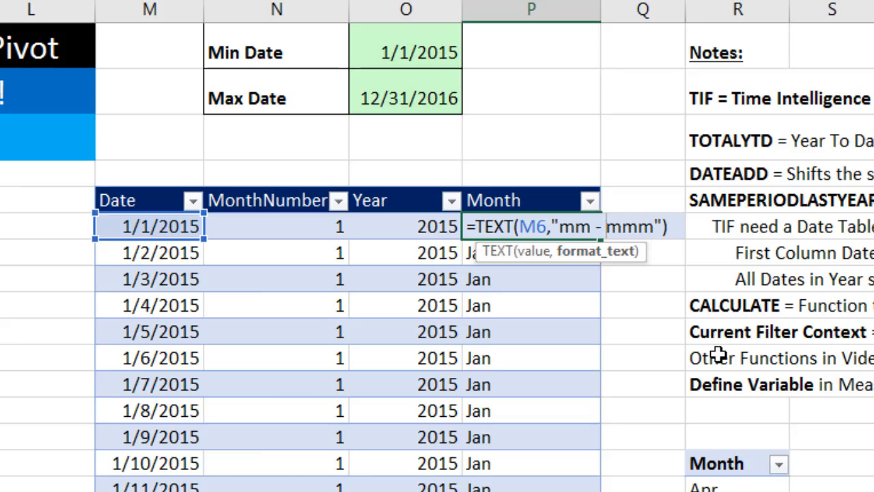
pyautogui.press('Return')
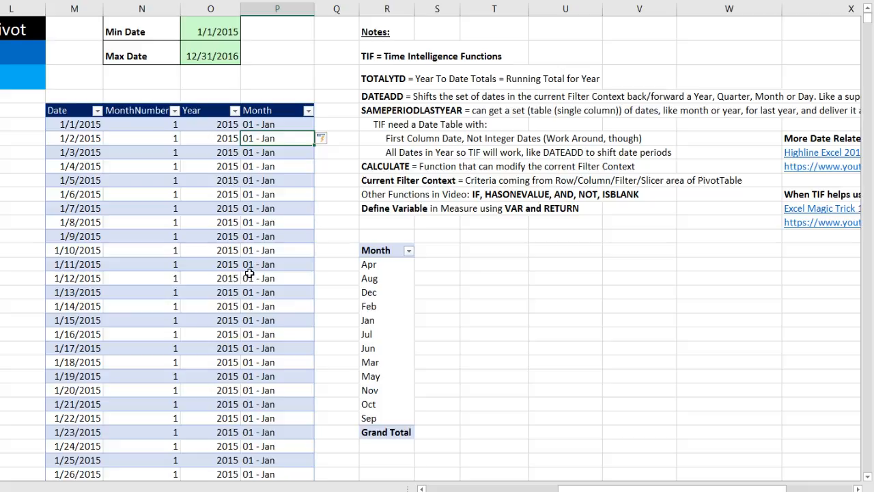
pyautogui.scroll(-10, 249, 273)
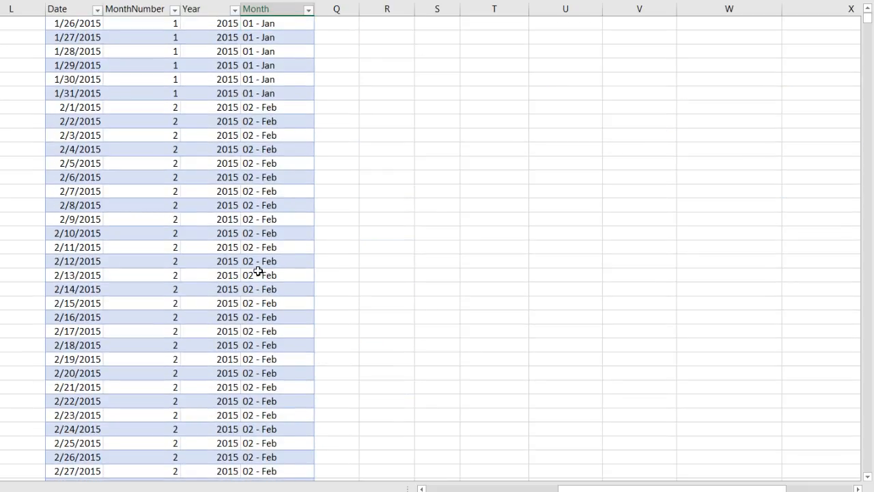
pyautogui.scroll(10, 303, 356)
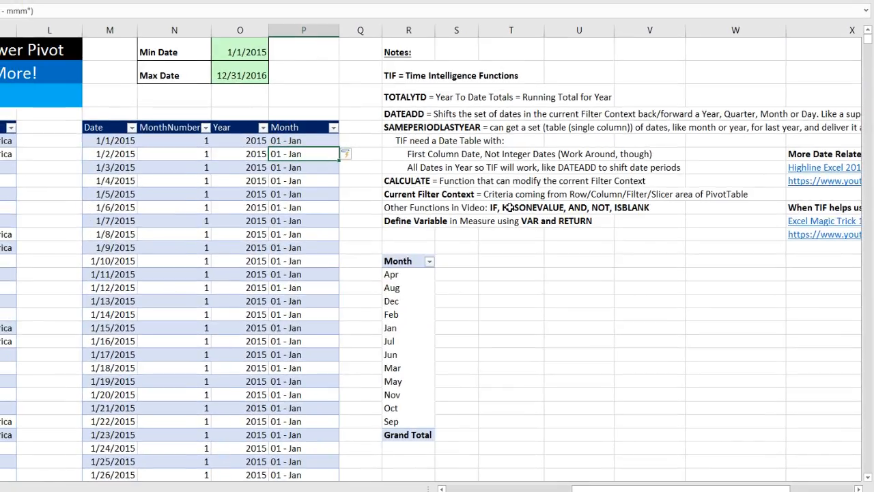
# - Refresh the PivotTable and add dDate's Year field above Month in the rows
pyautogui.rightClick(406, 277)
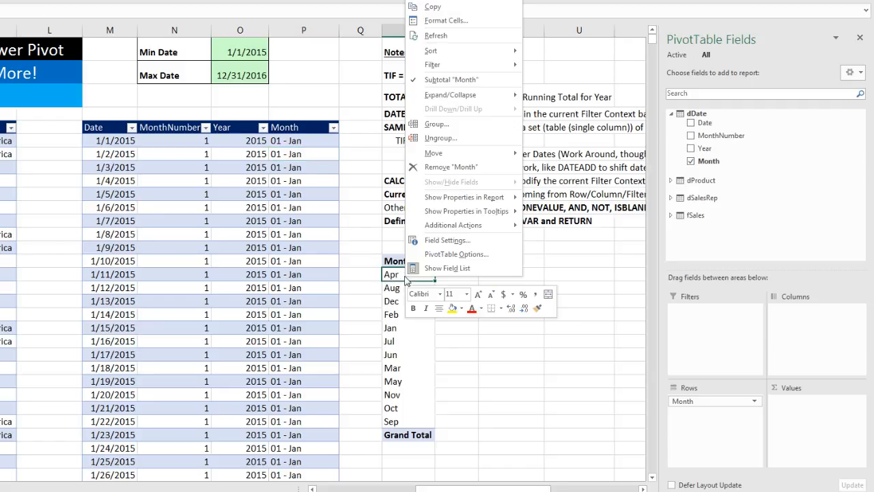
pyautogui.click(471, 42)
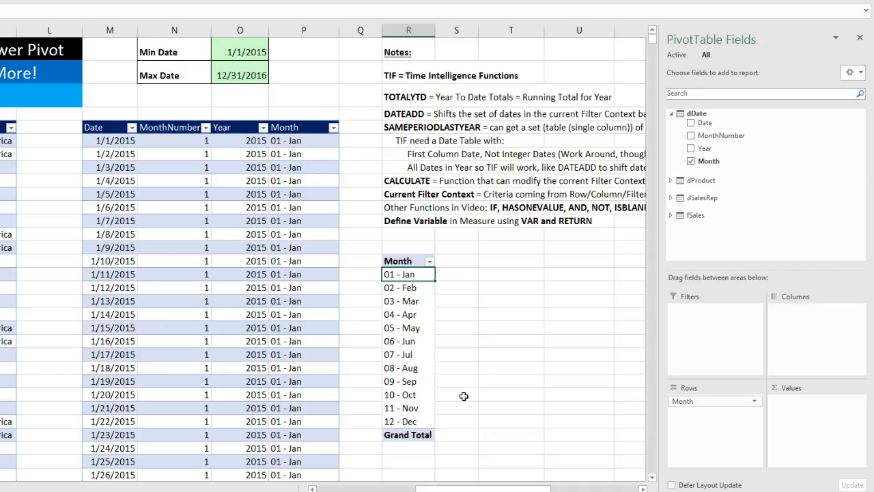
pyautogui.moveTo(706, 149); pyautogui.dragTo(715, 396)
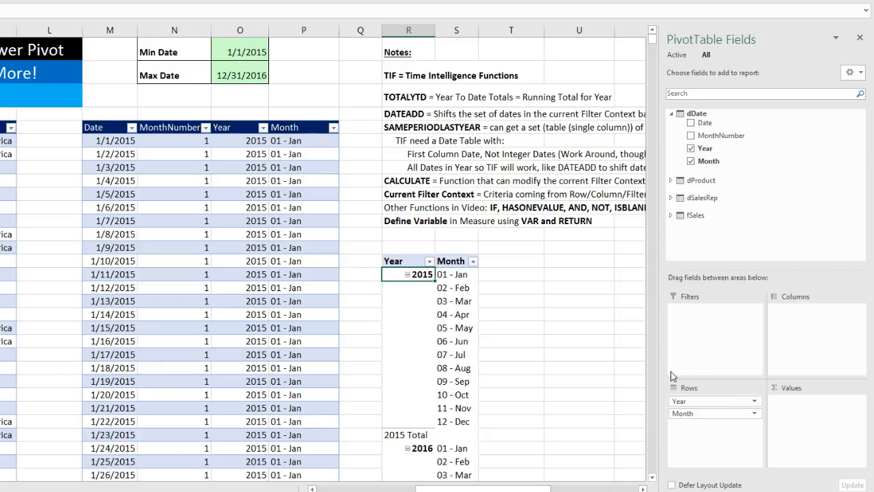
# - Undock the PivotTable field list and float it over the worksheet near the PivotTable
pyautogui.click(643, 489)
pyautogui.scroll(-3, 506, 427)
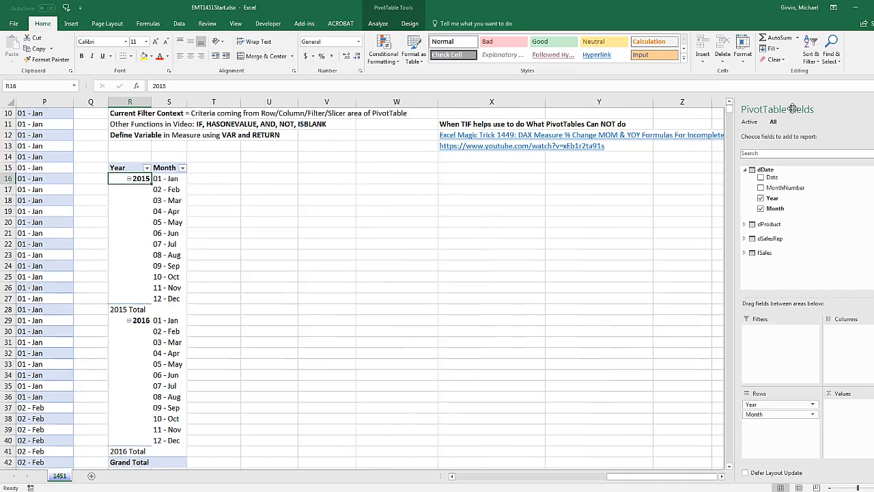
pyautogui.moveTo(792, 110); pyautogui.dragTo(471, 90)
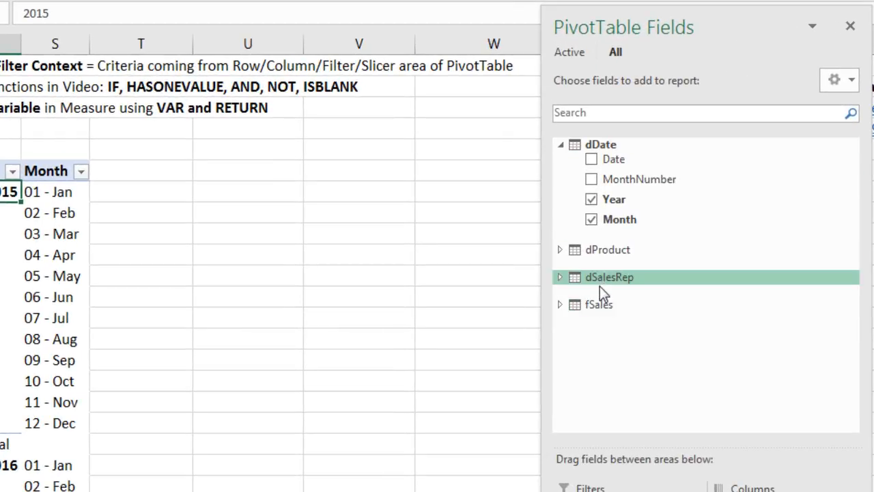
# - Start a new measure in the fSales table and name it Total Sales
pyautogui.rightClick(604, 311)
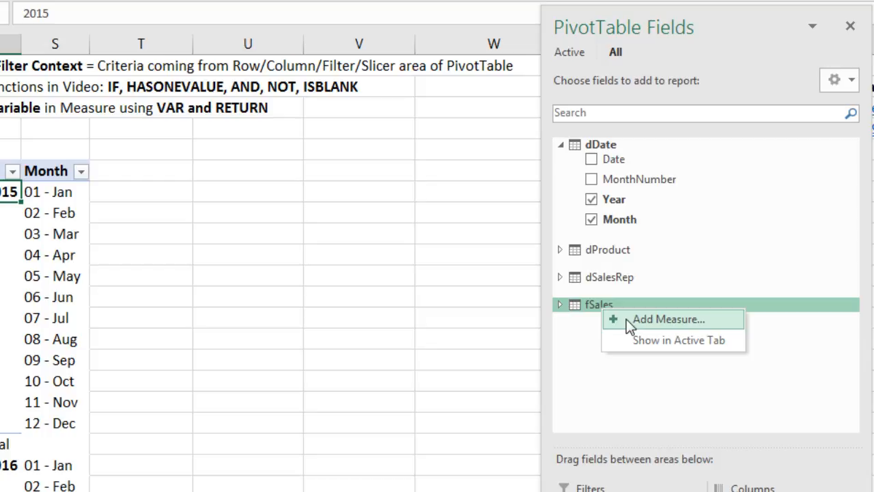
pyautogui.click(626, 318)
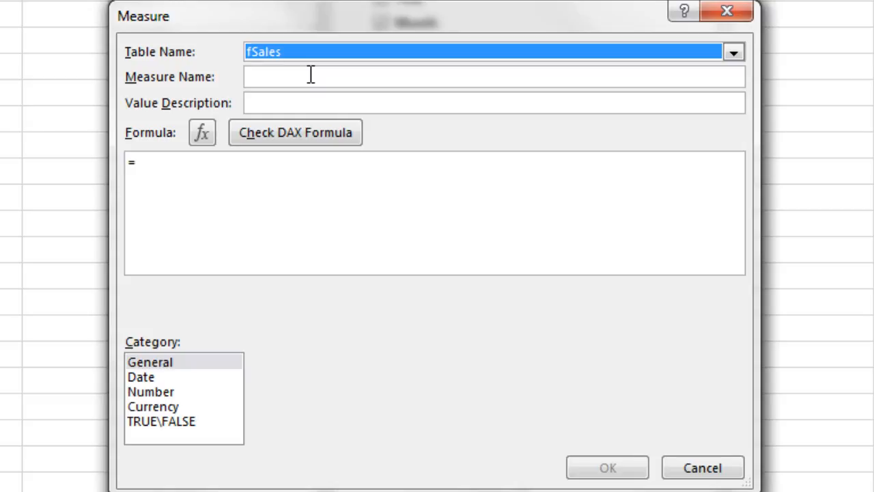
pyautogui.click(311, 76)
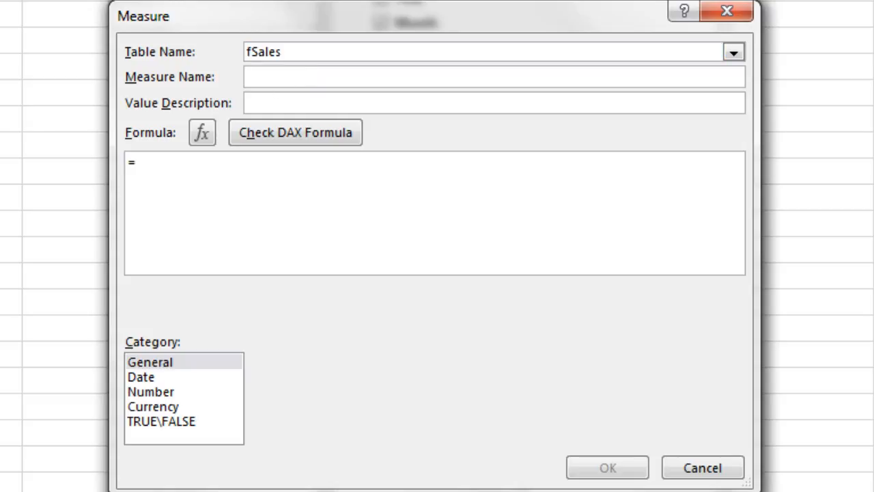
pyautogui.write('Totral Sa')
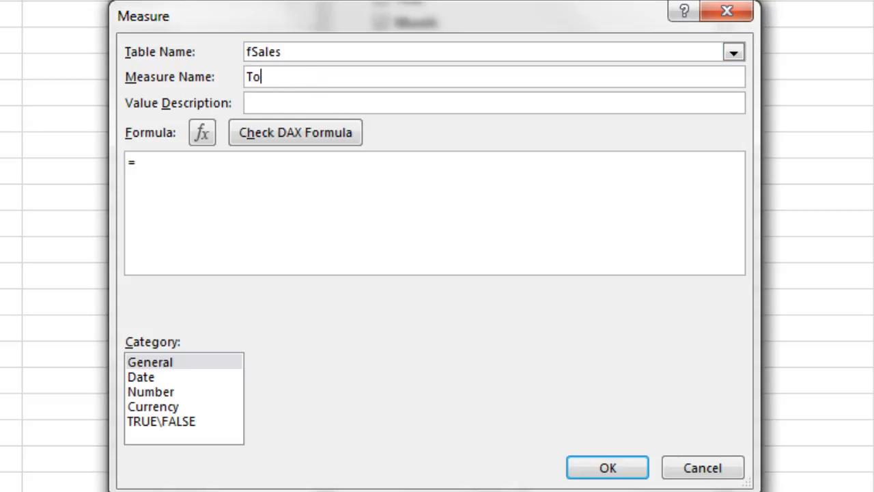
pyautogui.write('le')
# - Enter =SUM(fSales[Sales]) as the DAX formula of the Total Sales measure
pyautogui.click(230, 170)
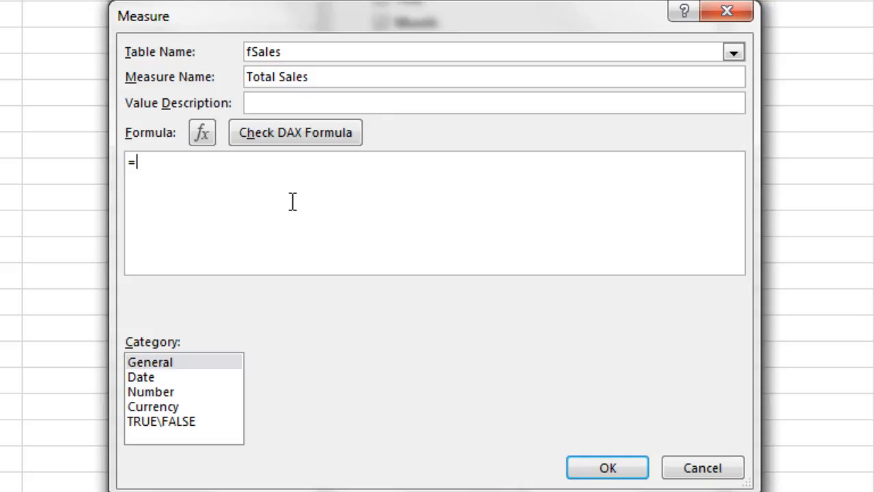
pyautogui.write('S')
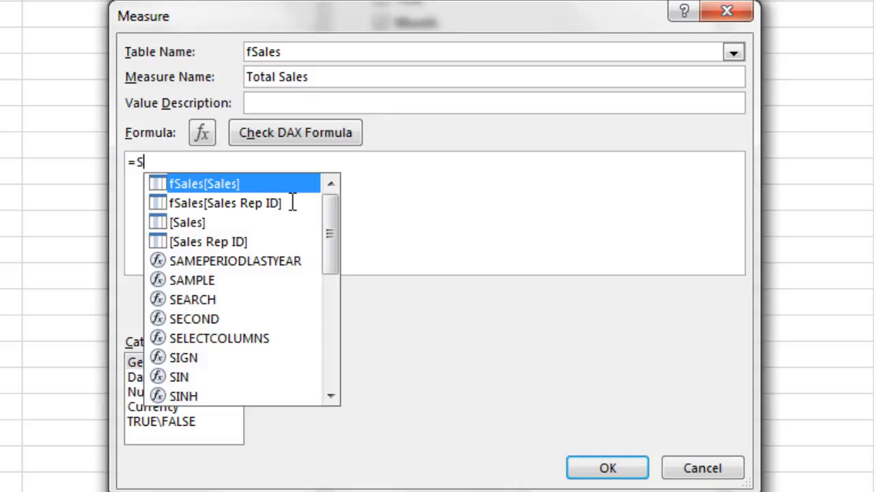
pyautogui.write('UM(')
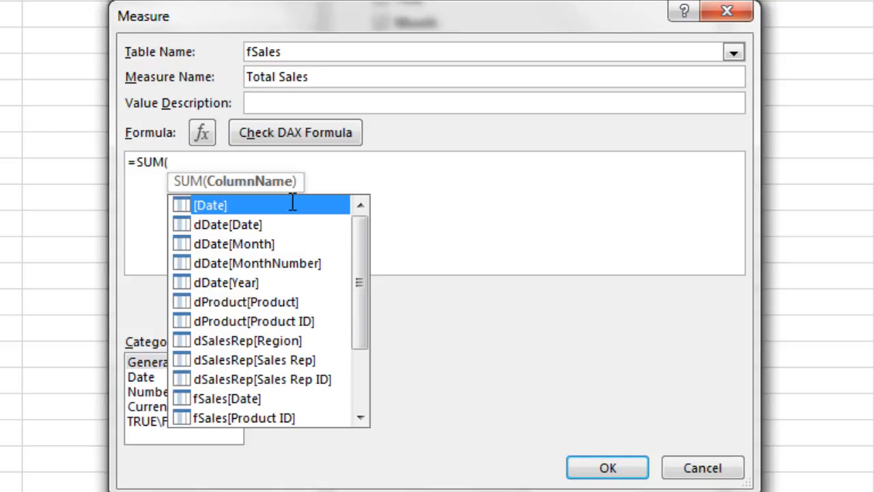
pyautogui.write('fs')
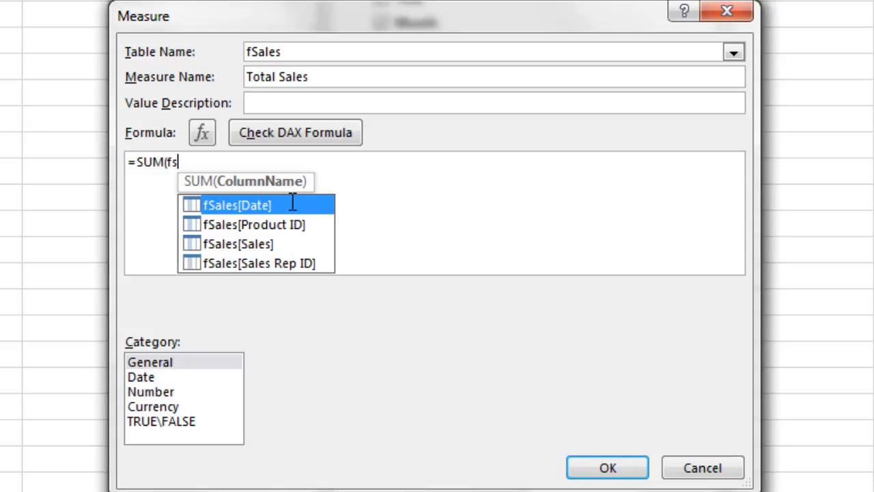
pyautogui.press('Down')
pyautogui.press('Down')
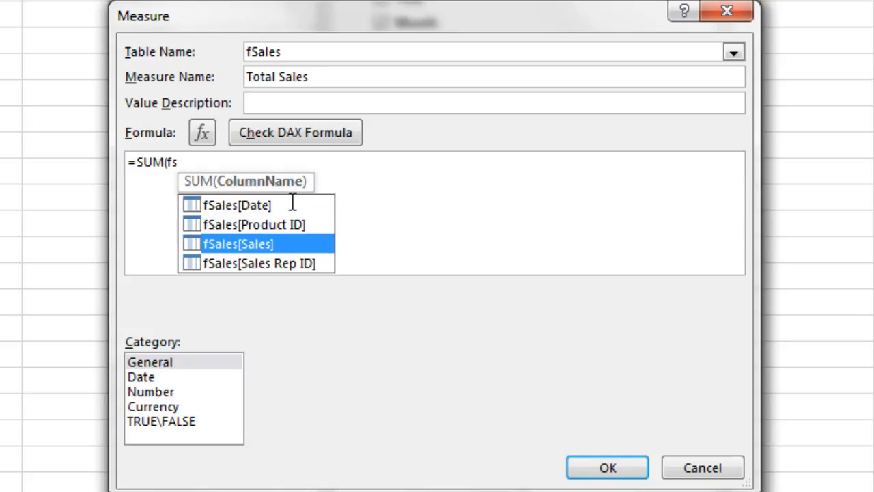
pyautogui.press('Tab')
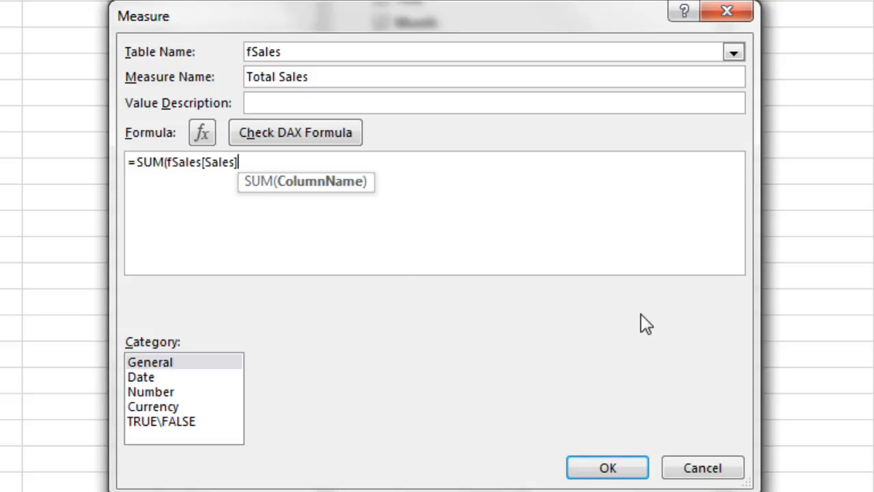
pyautogui.write(')')
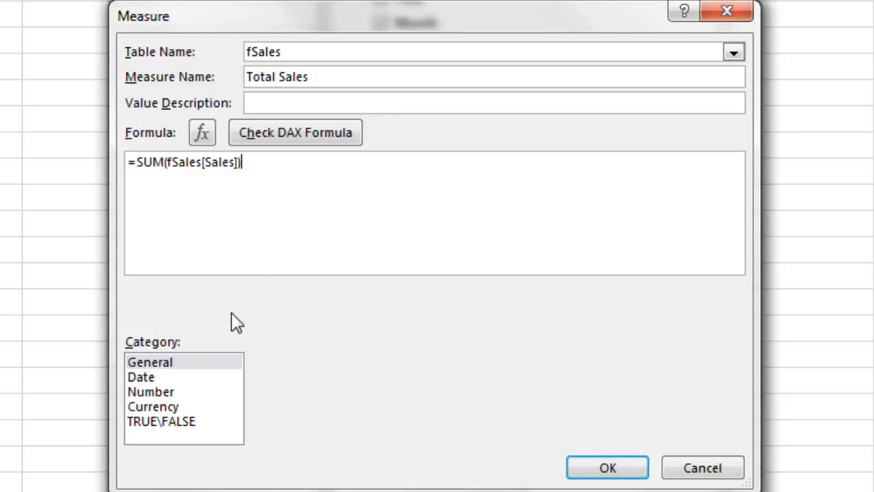
# - Format the Total Sales measure as Currency with the $ symbol and 2 decimal places, and create it
pyautogui.click(157, 406)
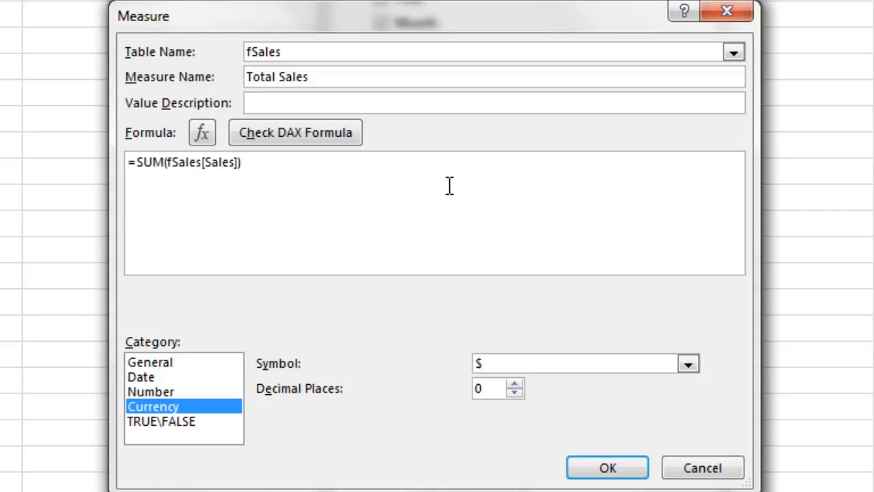
pyautogui.click(515, 385)
pyautogui.click(515, 385)
pyautogui.click(607, 468)
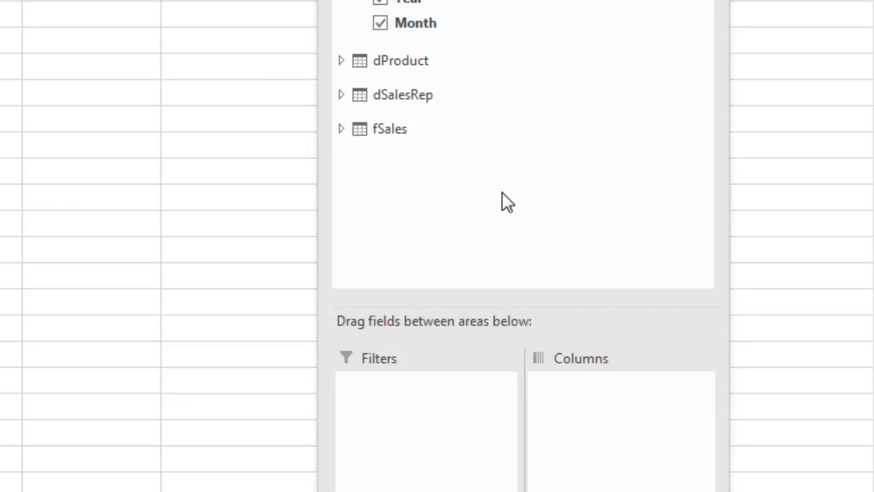
# - Add fSales' Total Sales measure to the PivotTable values and remove its duplicate entry
pyautogui.click(343, 128)
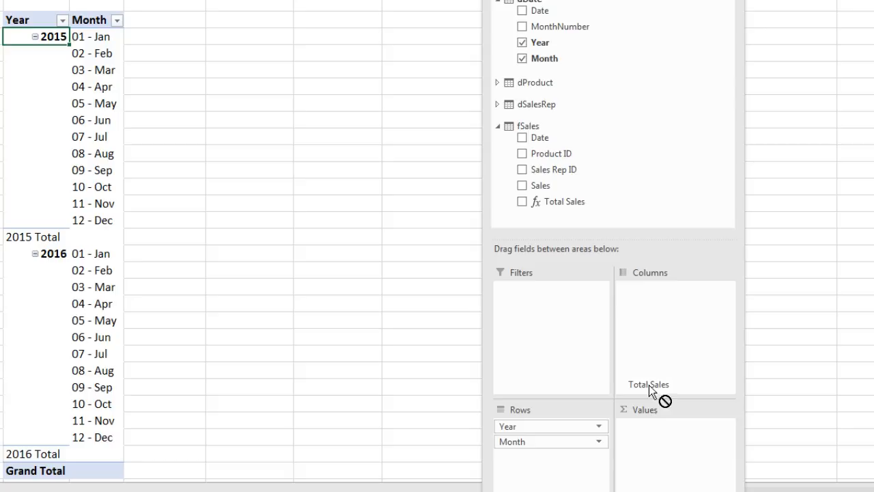
pyautogui.moveTo(649, 385); pyautogui.dragTo(656, 446)
pyautogui.moveTo(564, 201); pyautogui.dragTo(663, 455)
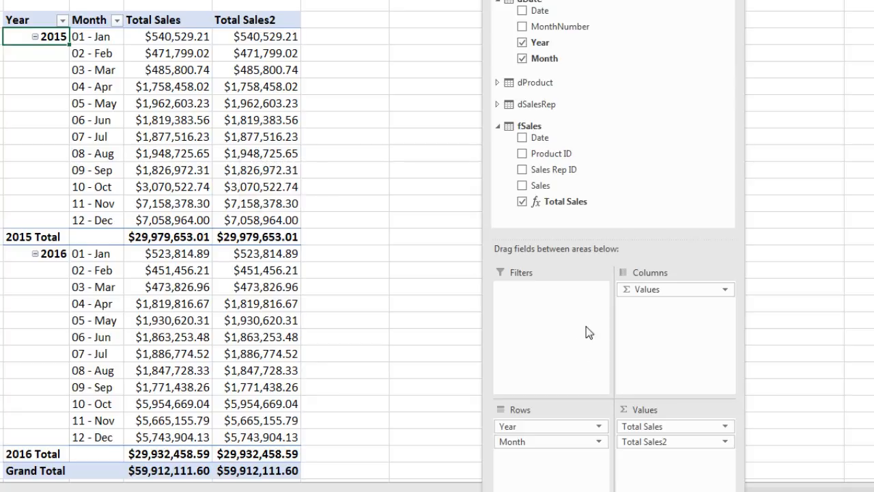
pyautogui.moveTo(654, 447); pyautogui.dragTo(685, 211)
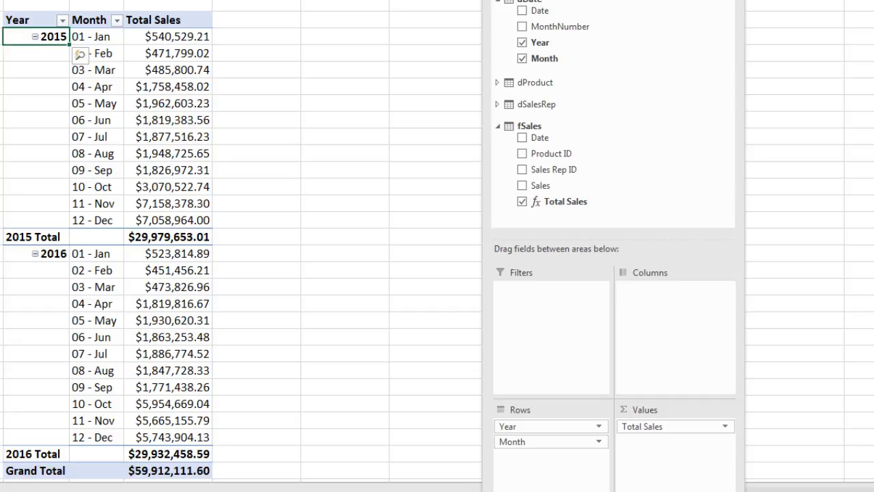
# - Move the field list clear of the PivotTable and examine how the Year and Month rows filter the Total Sales values
pyautogui.moveTo(845, 485); pyautogui.dragTo(702, 475)
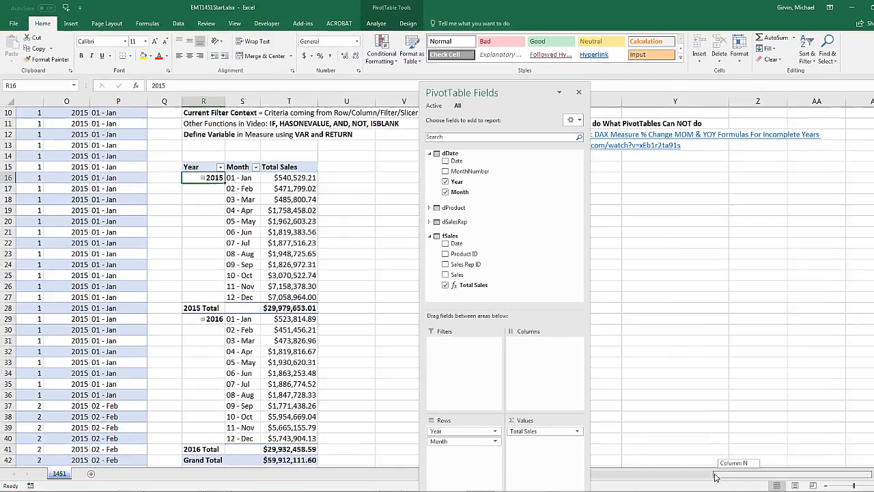
pyautogui.moveTo(515, 95); pyautogui.dragTo(697, 111)
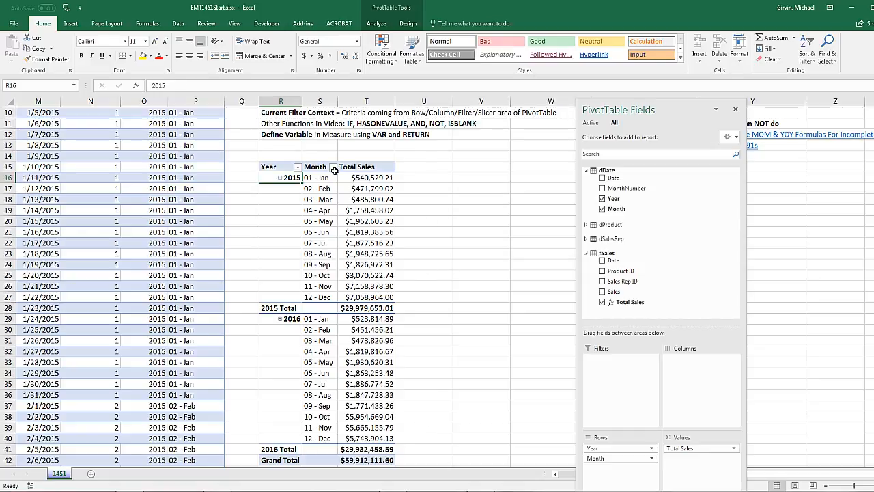
pyautogui.click(421, 319)
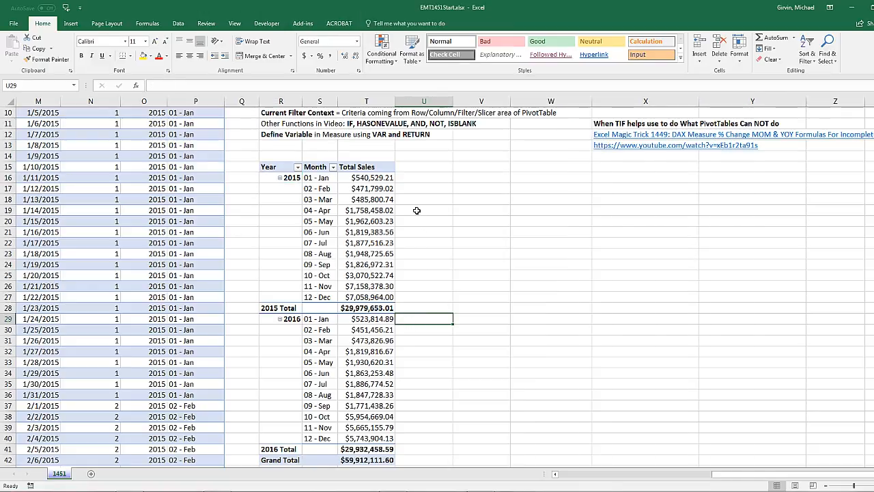
pyautogui.click(414, 332)
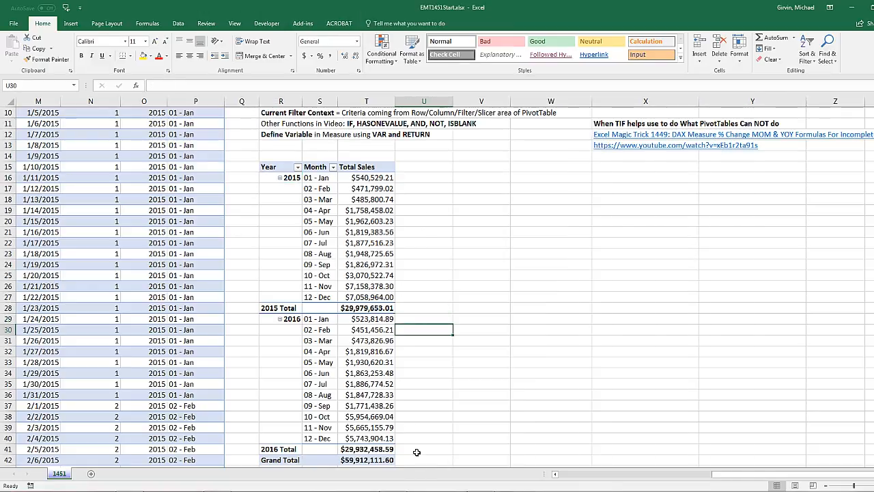
pyautogui.click(368, 180)
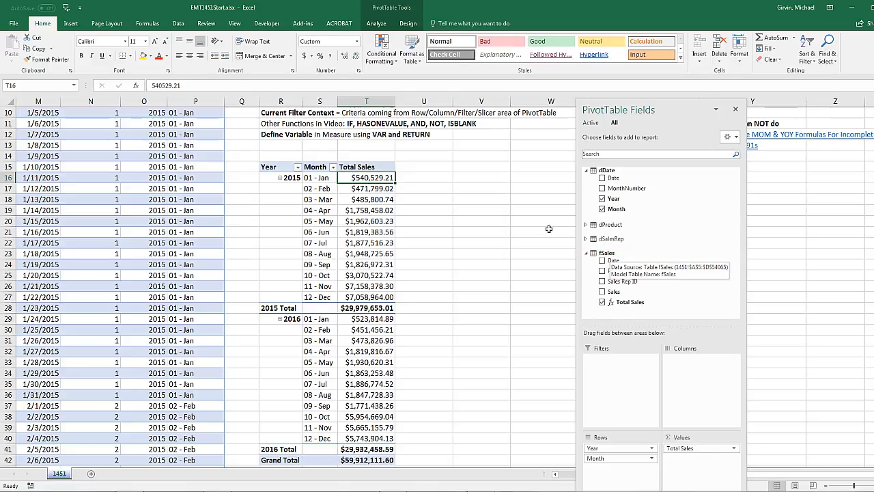
pyautogui.click(381, 223)
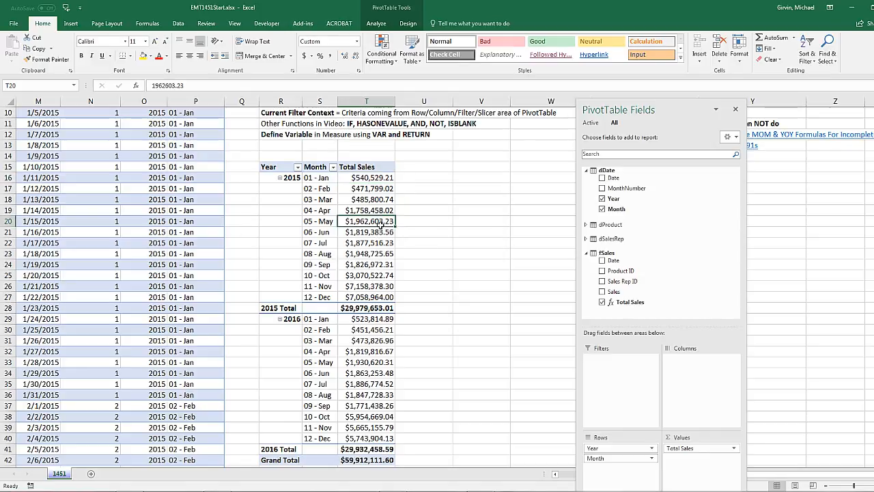
pyautogui.moveTo(367, 235)
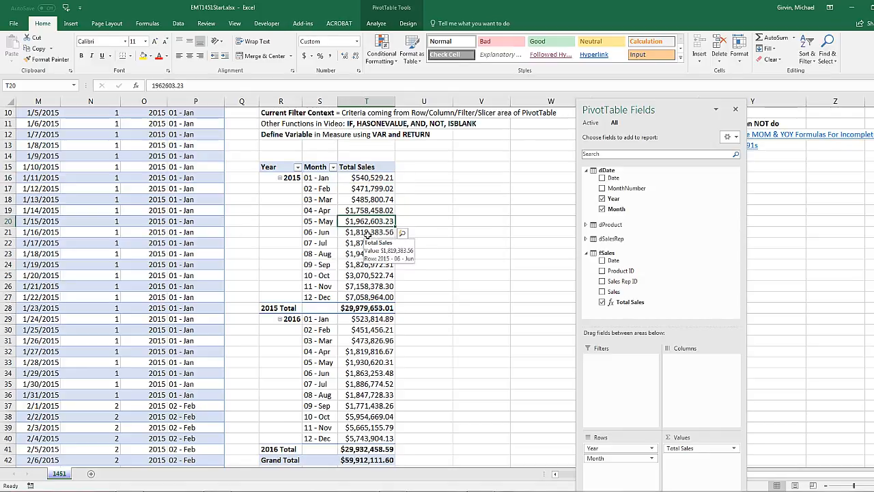
pyautogui.click(367, 233)
pyautogui.click(368, 244)
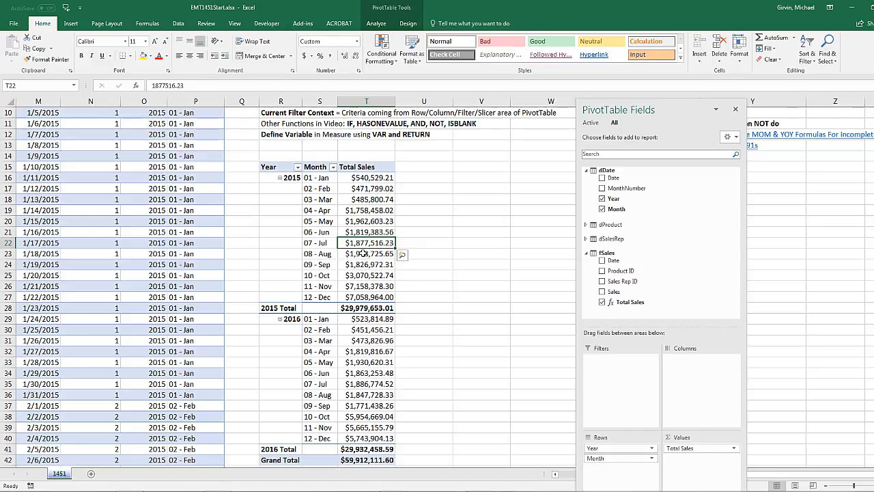
pyautogui.click(364, 254)
pyautogui.moveTo(364, 254)
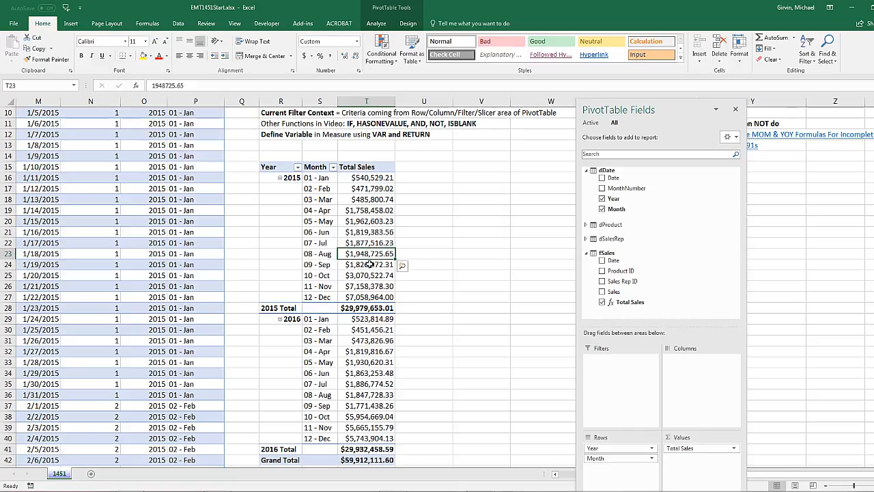
pyautogui.click(318, 253)
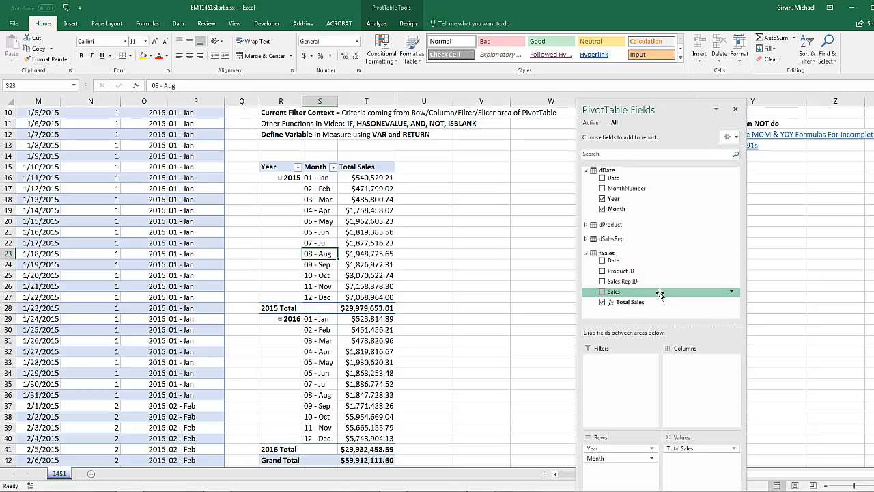
pyautogui.click(366, 252)
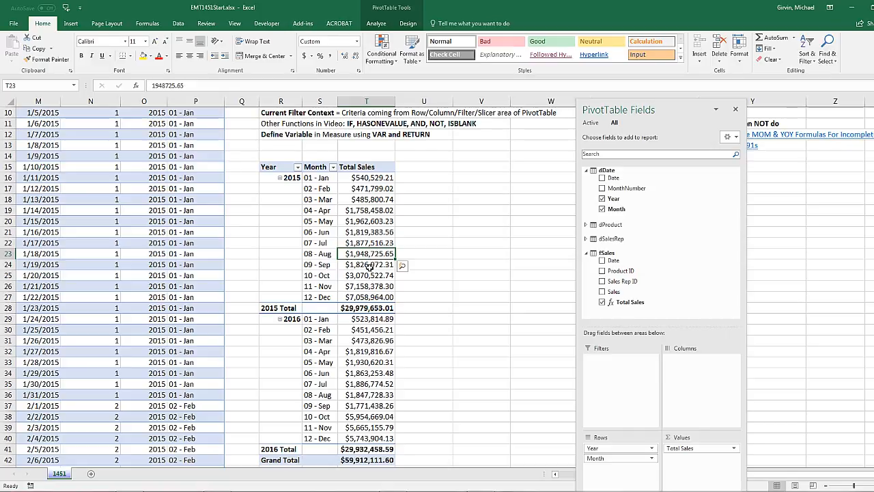
pyautogui.click(369, 266)
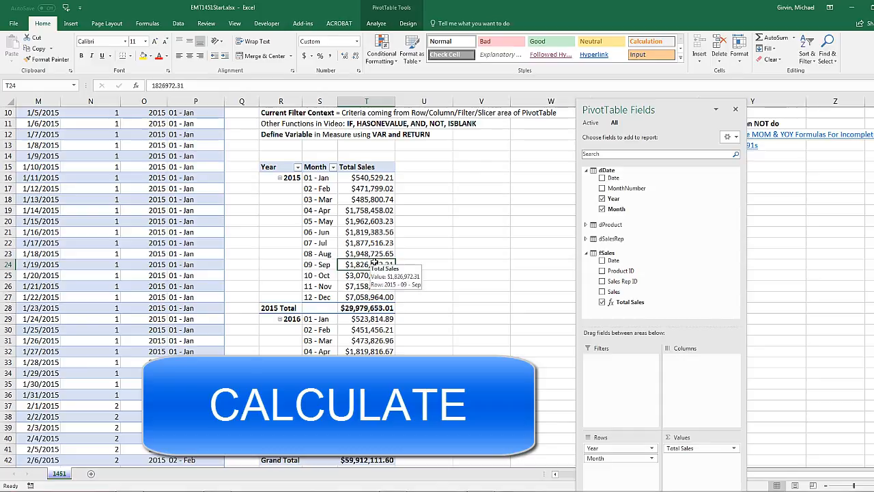
# - Start a new measure in the fSales table and name it Last Year Sales
pyautogui.click(378, 340)
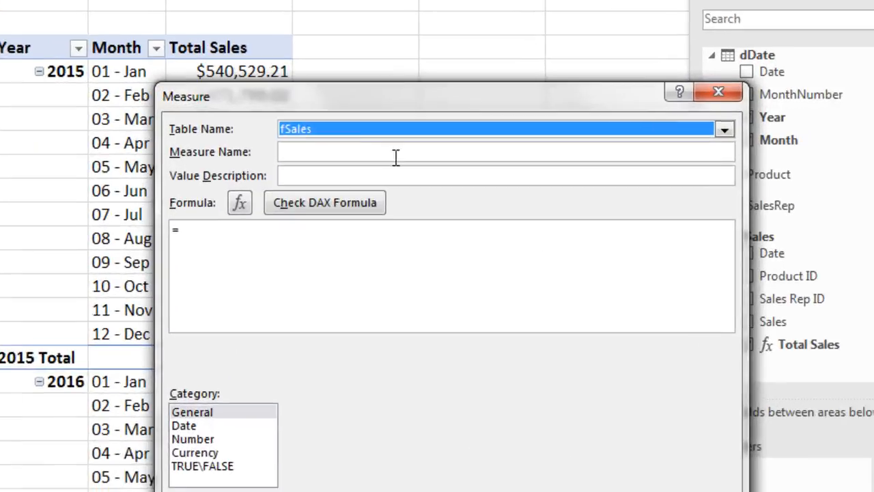
pyautogui.click(441, 215)
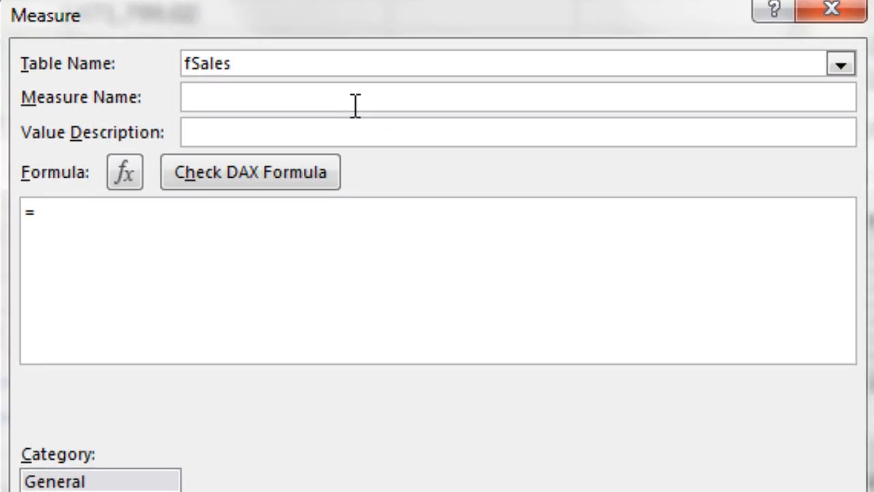
pyautogui.write('Last Year Sales')
# - Begin the measure's DAX formula with the CALCULATE function, using [Total Sales] as its expression
pyautogui.click(205, 240)
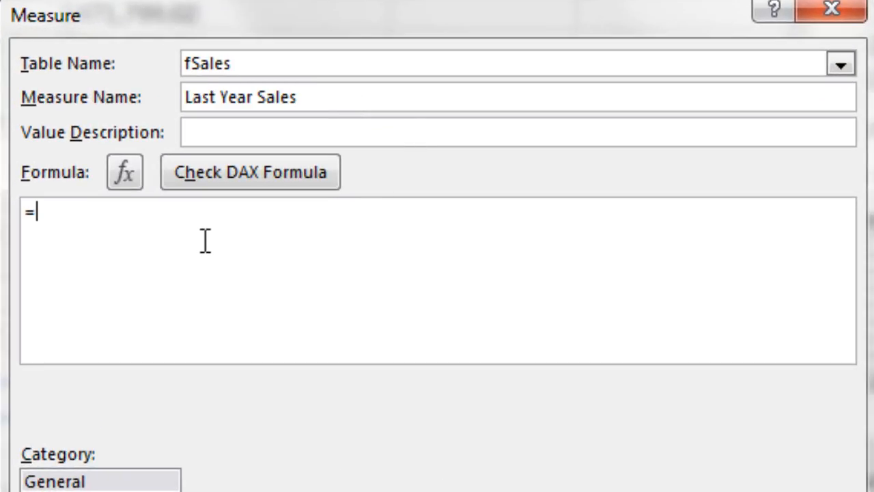
pyautogui.write('c')
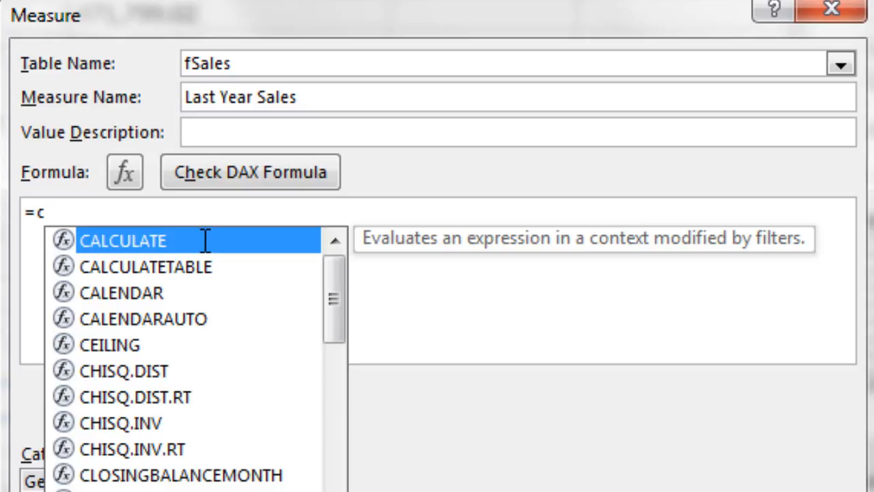
pyautogui.press('Tab')
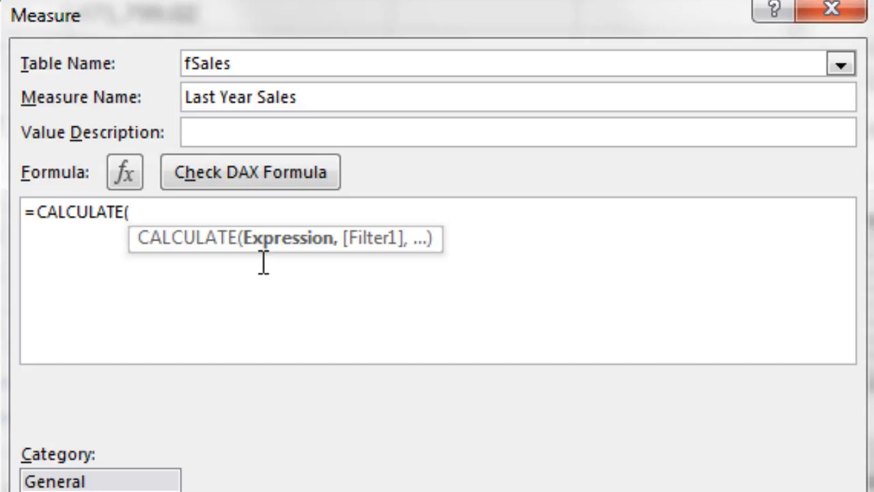
pyautogui.write('[')
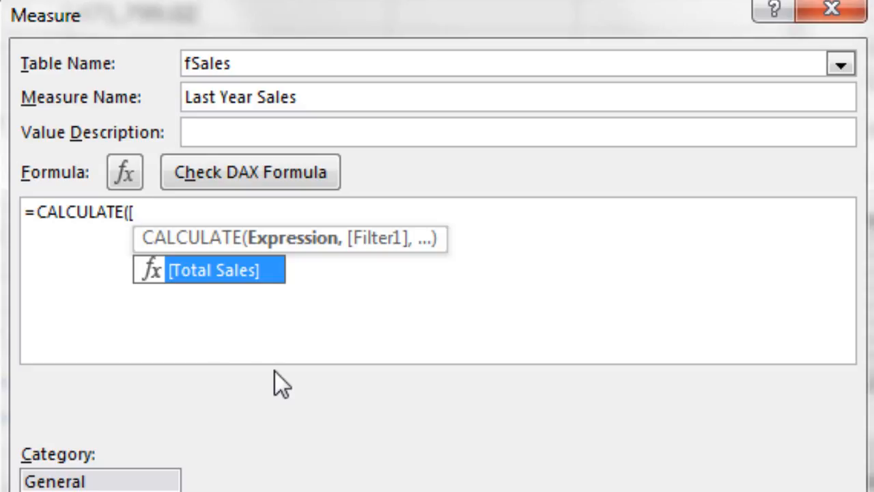
pyautogui.press('Tab')
pyautogui.write(',')
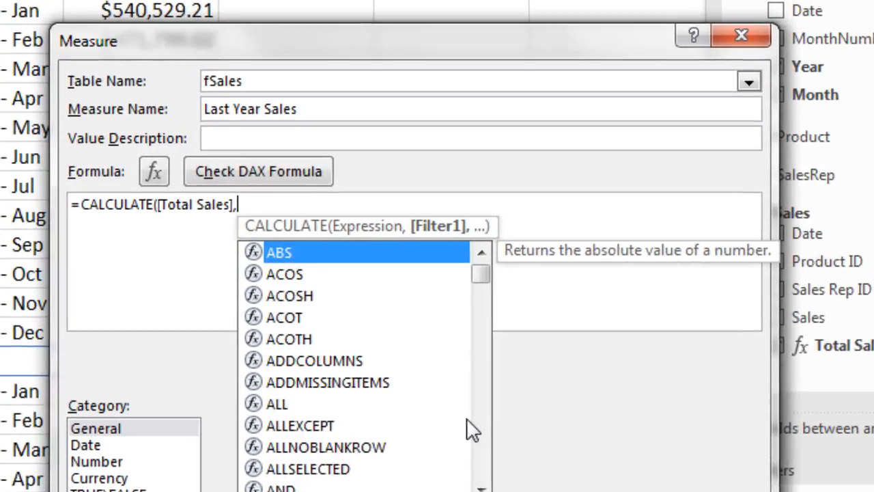
# - Add SAMEPERIODLASTYEAR(dDate[Date]) as the filter argument of CALCULATE and close the formula
pyautogui.write('sam')
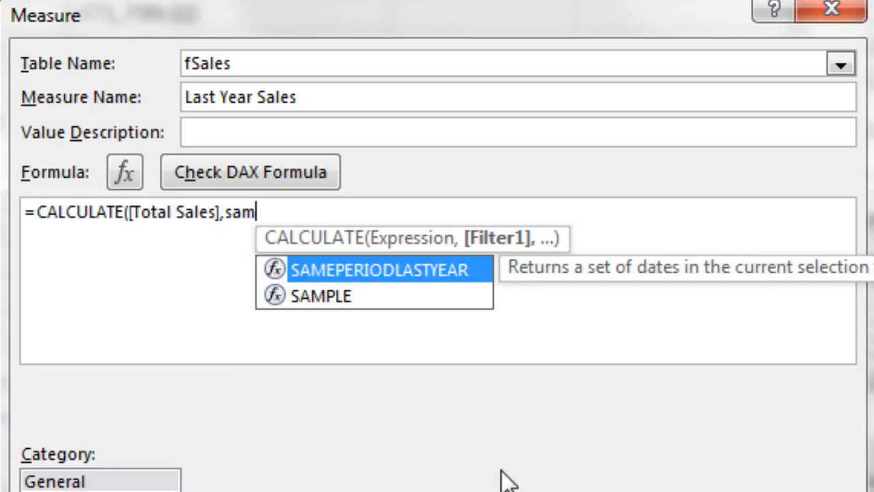
pyautogui.press('Tab')
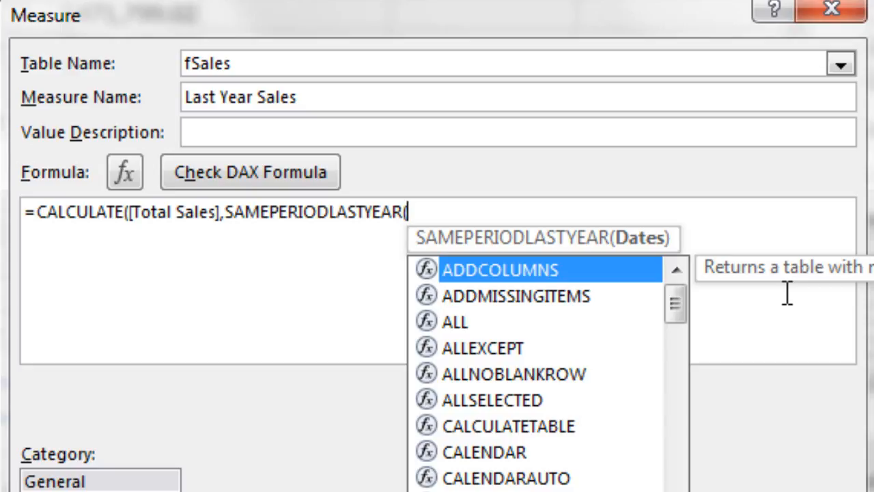
pyautogui.write('dd')
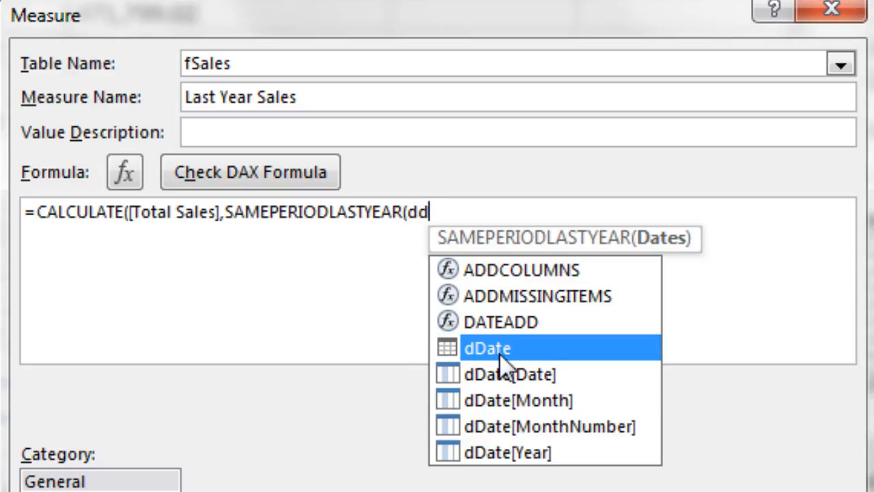
pyautogui.press('Down')
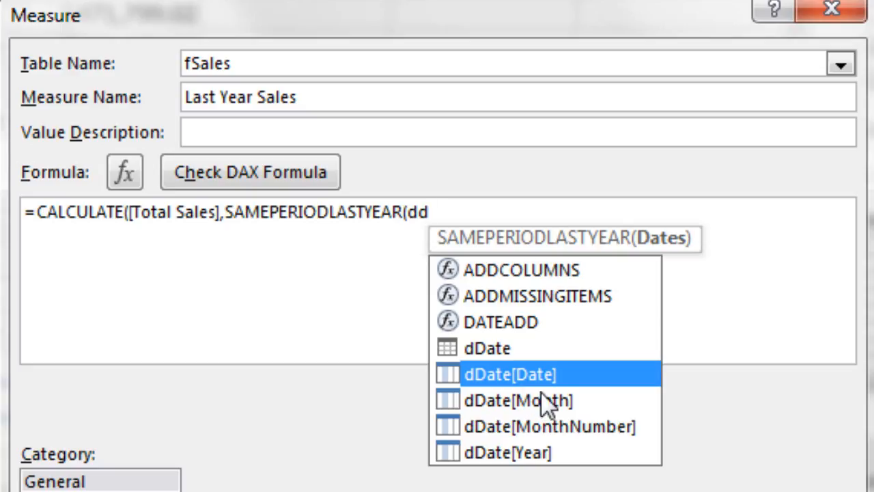
pyautogui.press('Tab')
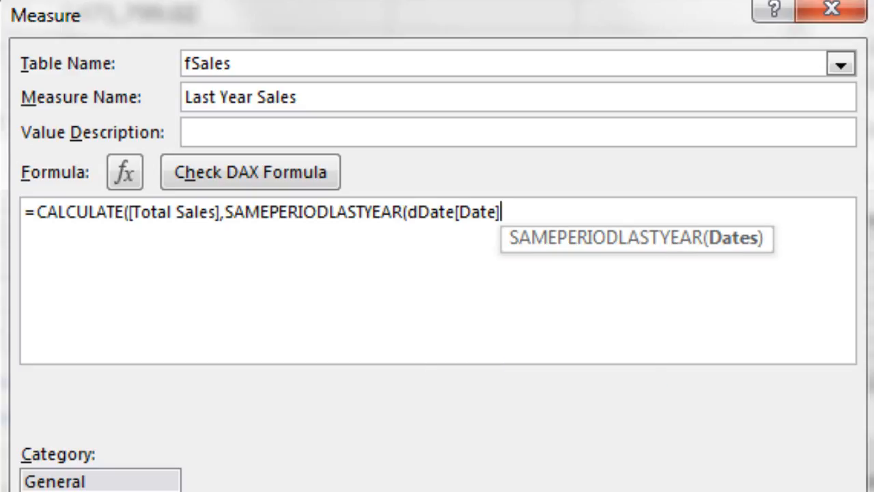
pyautogui.write(')')
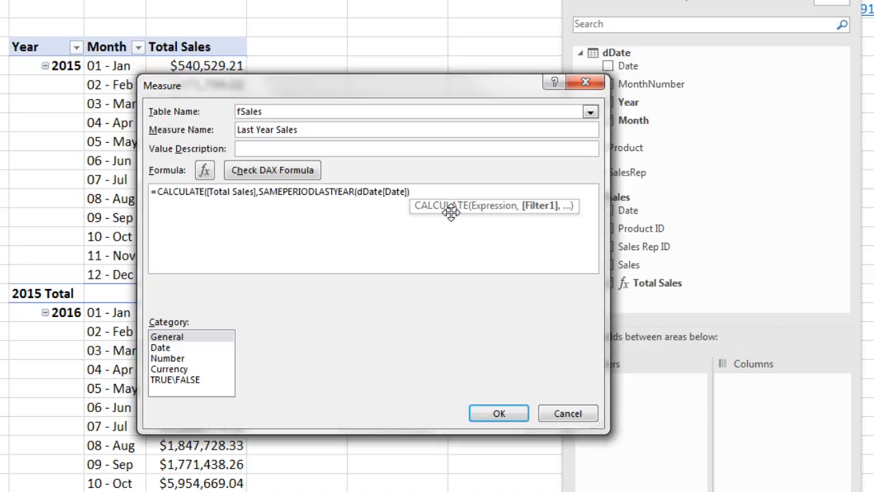
pyautogui.write(')')
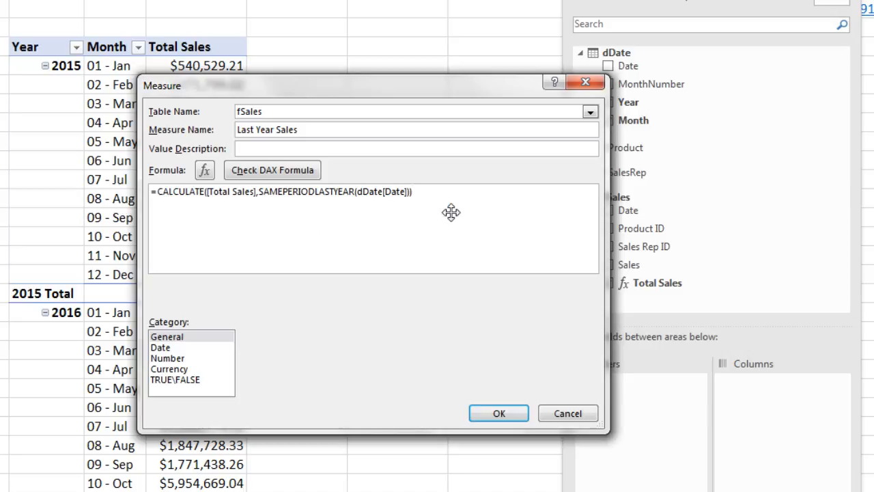
# - Create the Last Year Sales measure in Currency format with the $ symbol and 2 decimal places, and add it to the PivotTable values
pyautogui.click(179, 371)
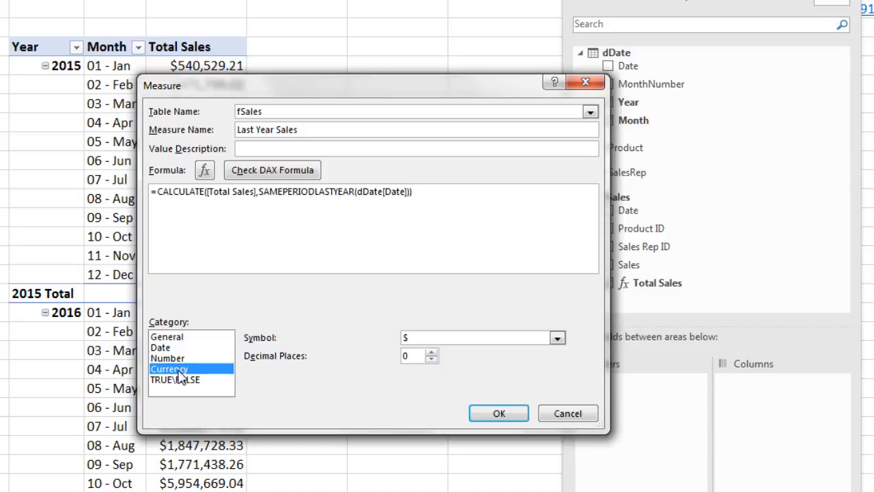
pyautogui.click(432, 359)
pyautogui.click(431, 354)
pyautogui.click(431, 354)
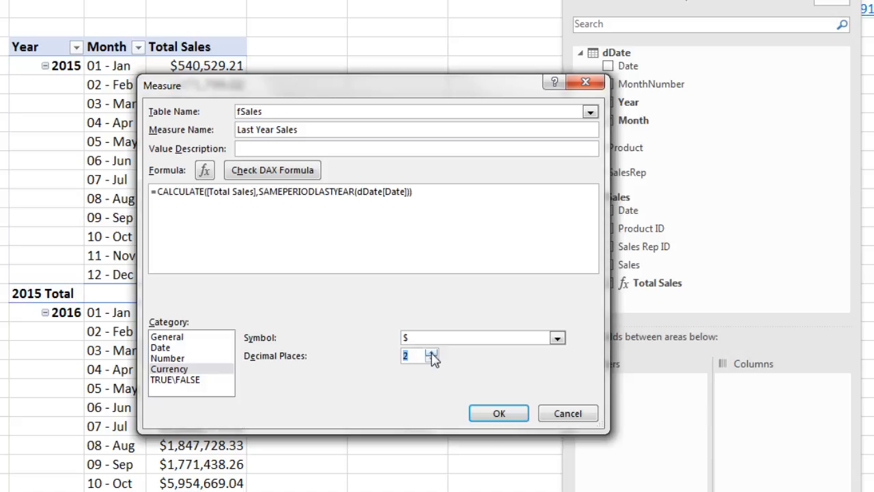
pyautogui.click(502, 414)
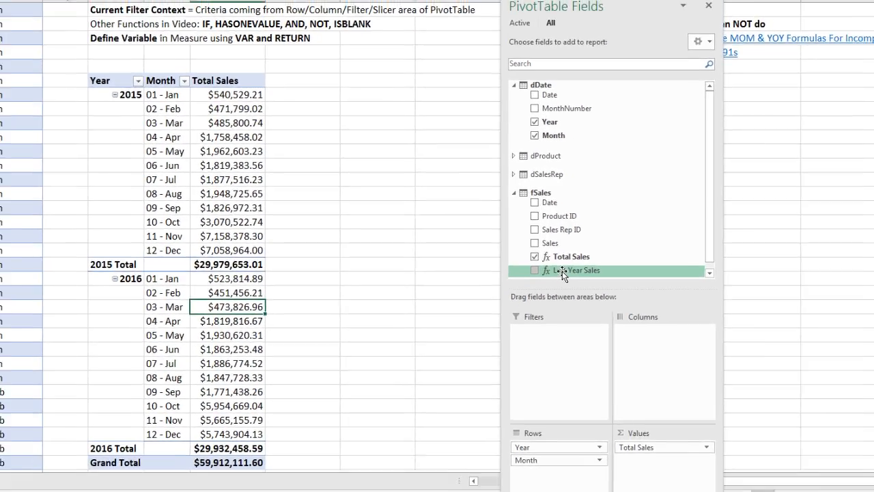
pyautogui.moveTo(664, 301); pyautogui.dragTo(743, 491)
pyautogui.moveTo(619, 441); pyautogui.dragTo(620, 448)
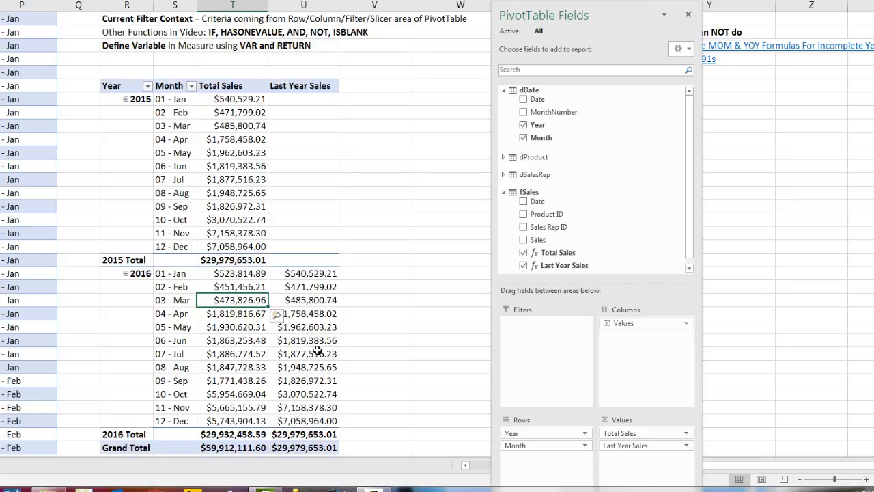
# - Compare the Last Year Sales values for the 2015 months, 2016 months, 2016 total and grand total with Total Sales
pyautogui.click(302, 152)
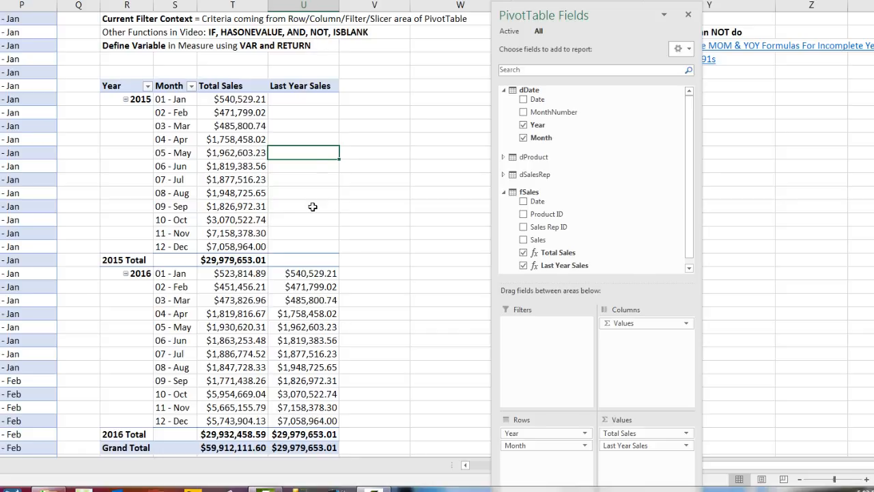
pyautogui.click(306, 452)
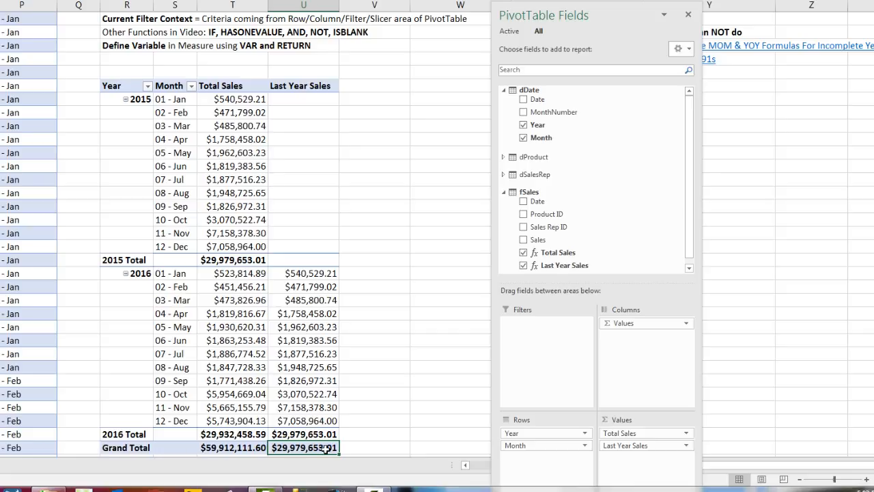
pyautogui.click(317, 435)
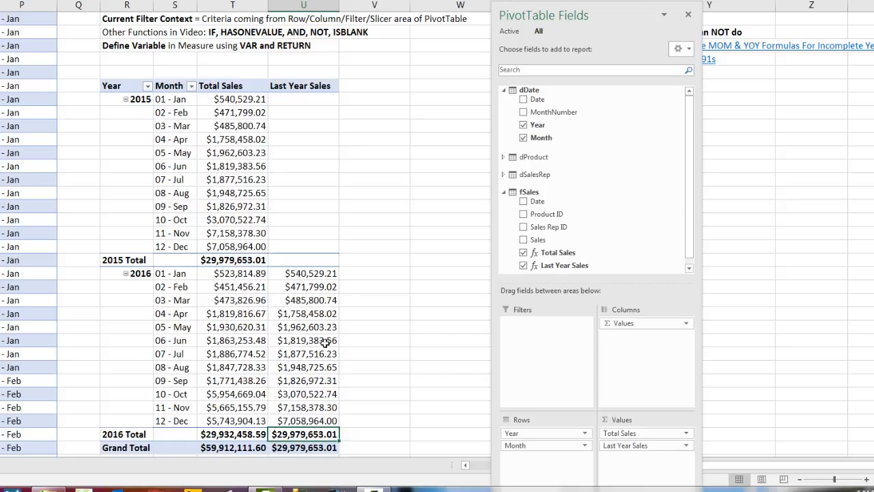
pyautogui.moveTo(256, 261)
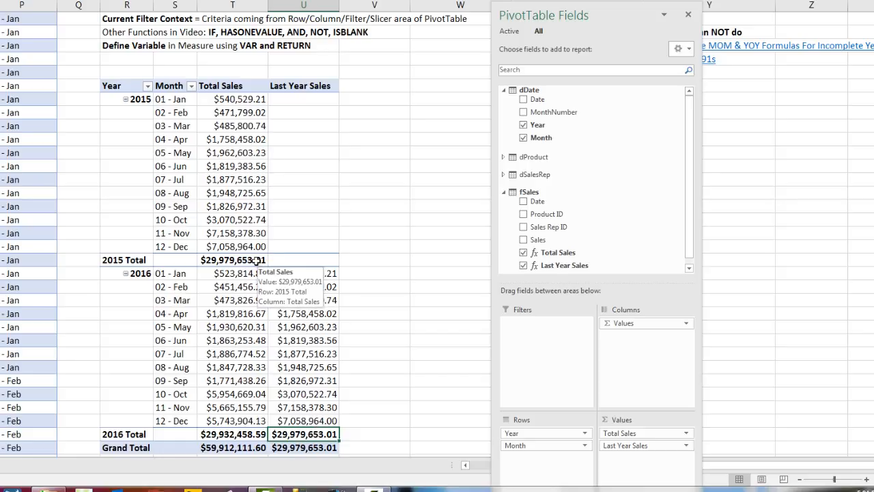
pyautogui.click(306, 340)
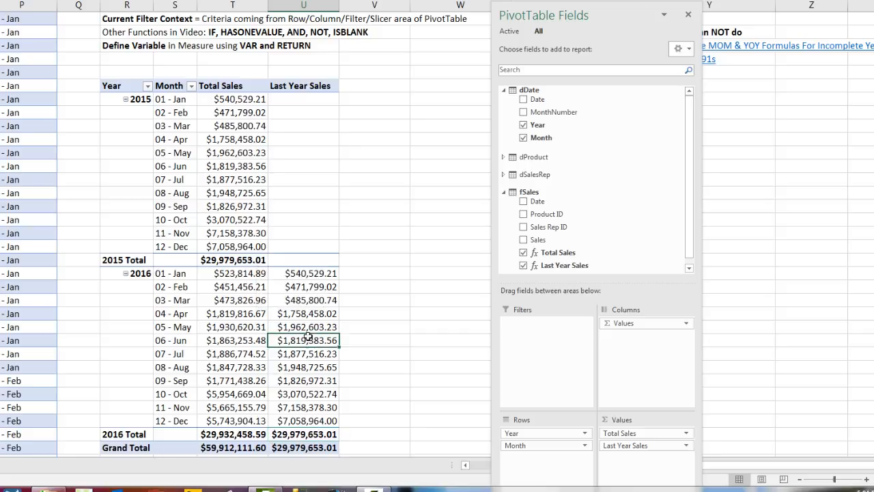
pyautogui.click(283, 367)
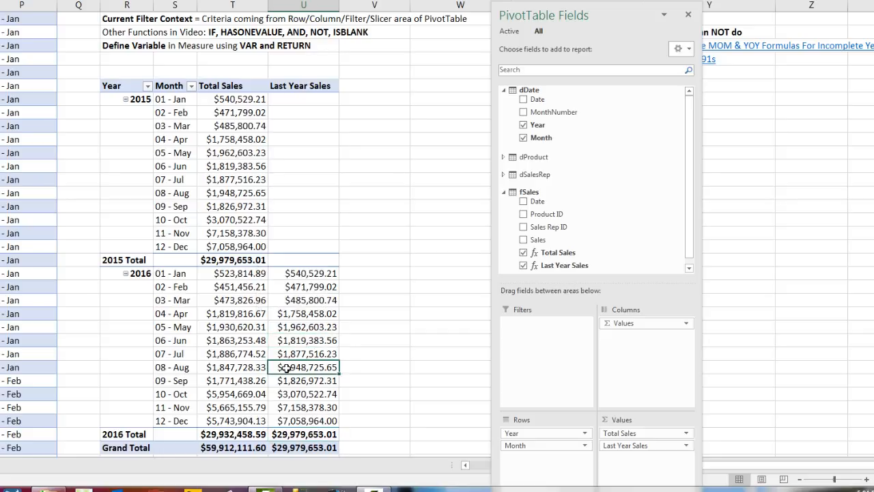
pyautogui.moveTo(283, 367)
pyautogui.moveTo(304, 453)
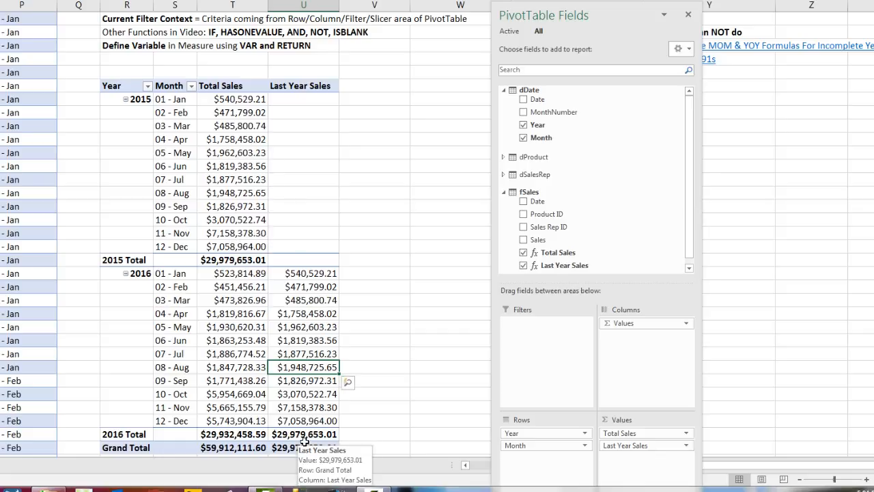
# - Open the Last Year Sales measure for editing and insert an IF function before CALCULATE in its formula
pyautogui.rightClick(559, 266)
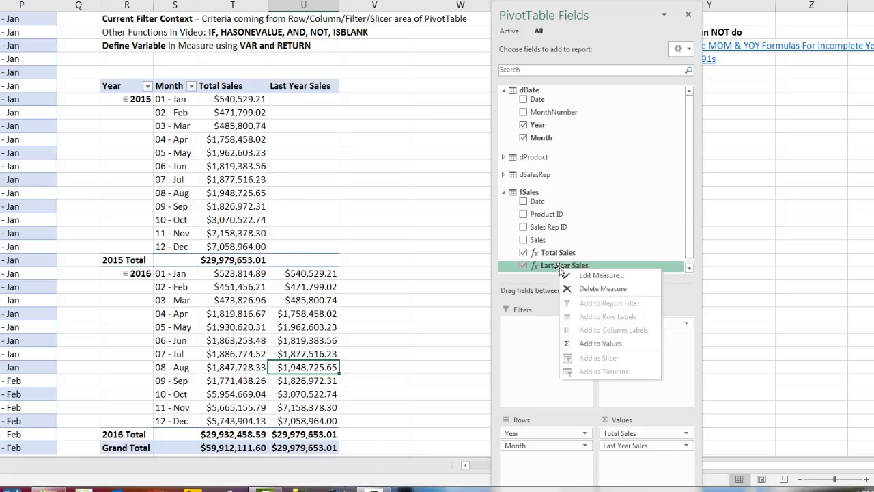
pyautogui.click(600, 276)
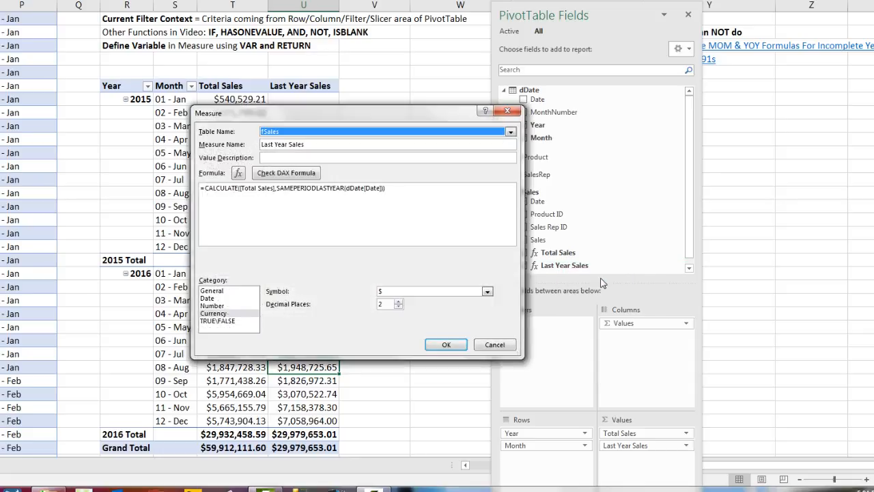
pyautogui.moveTo(365, 122); pyautogui.dragTo(556, 167)
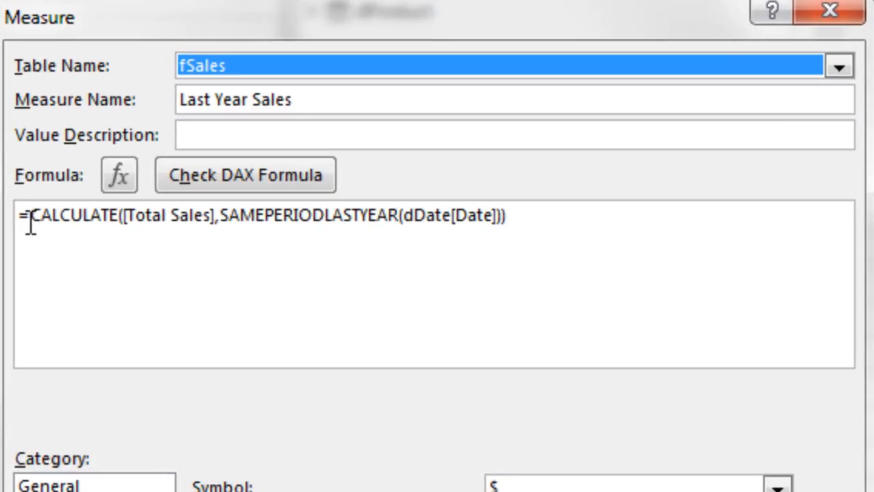
pyautogui.click(30, 222)
pyautogui.write('if')
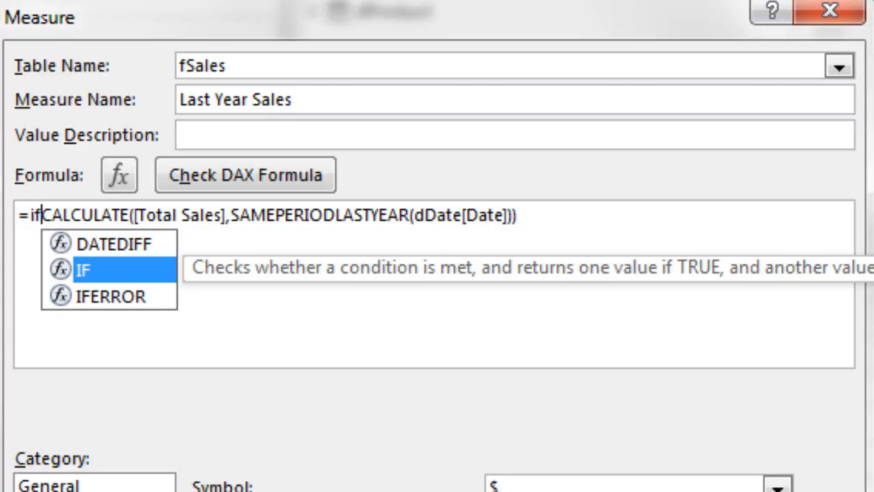
pyautogui.press('Tab')
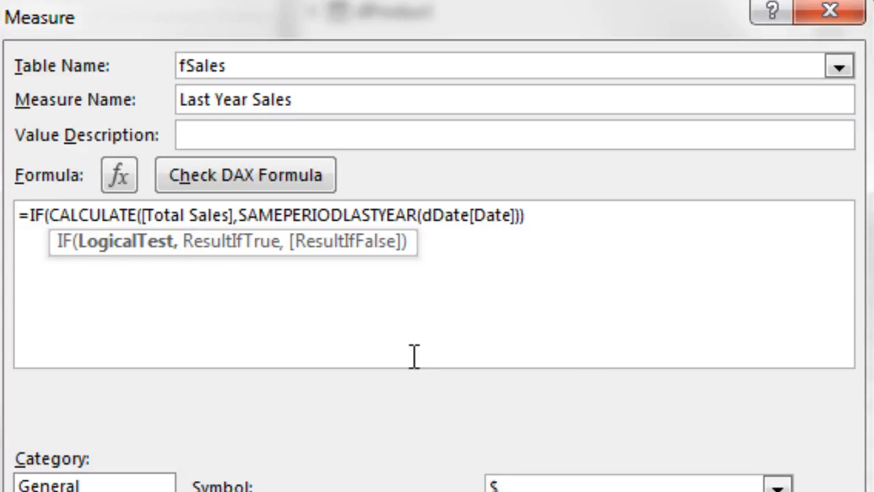
# - Add HASONEVALUE(dDate[Year]) as the logical test of the IF function, leaving the CALCULATE expression as its result if true
pyautogui.write('h')
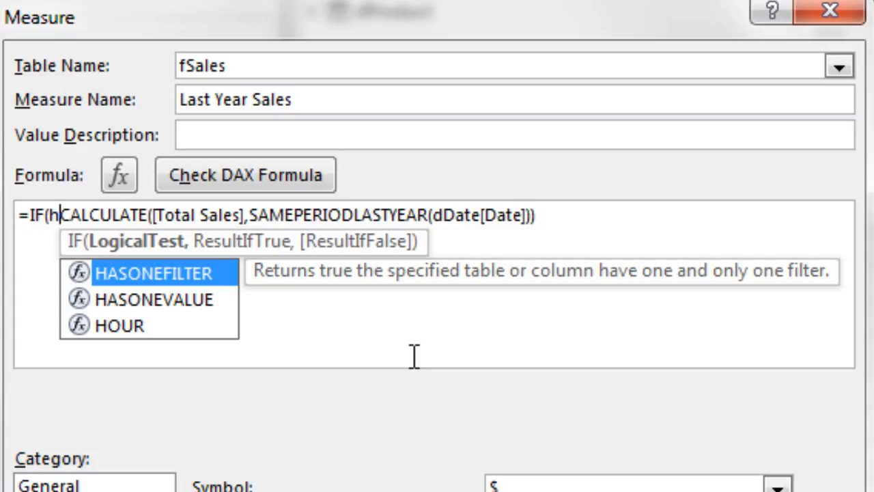
pyautogui.press('Down')
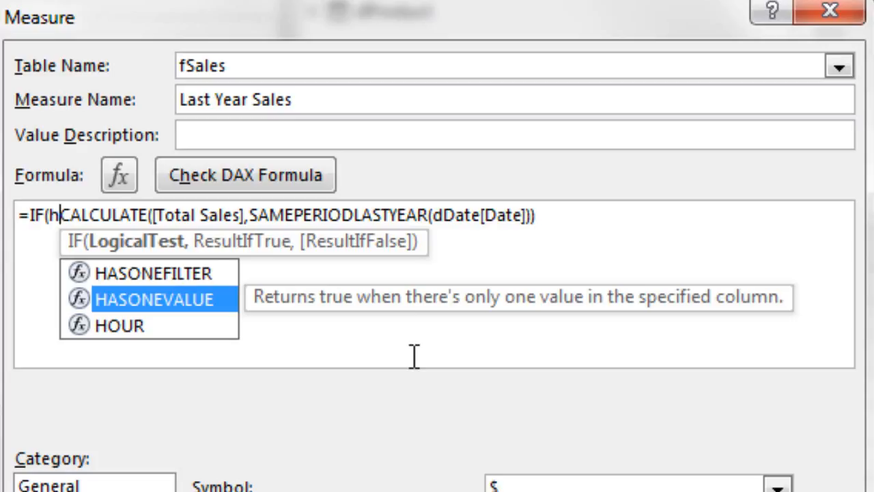
pyautogui.press('Tab')
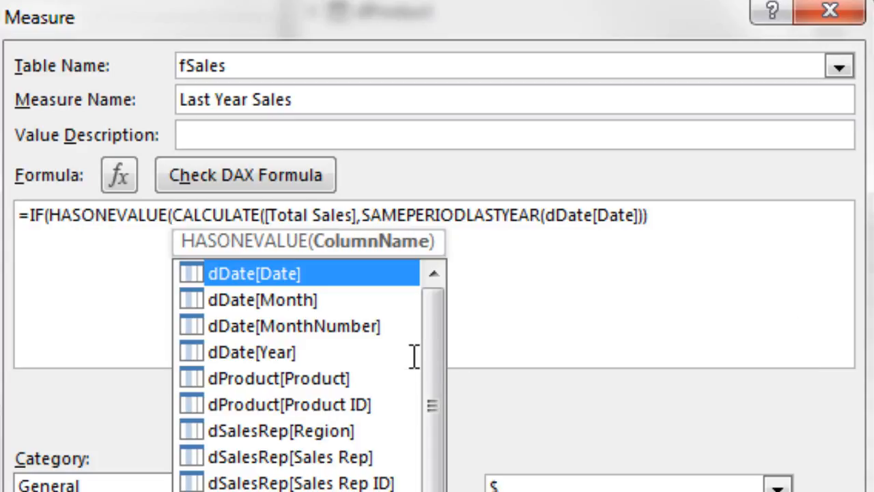
pyautogui.press('Down')
pyautogui.press('Down')
pyautogui.press('Down')
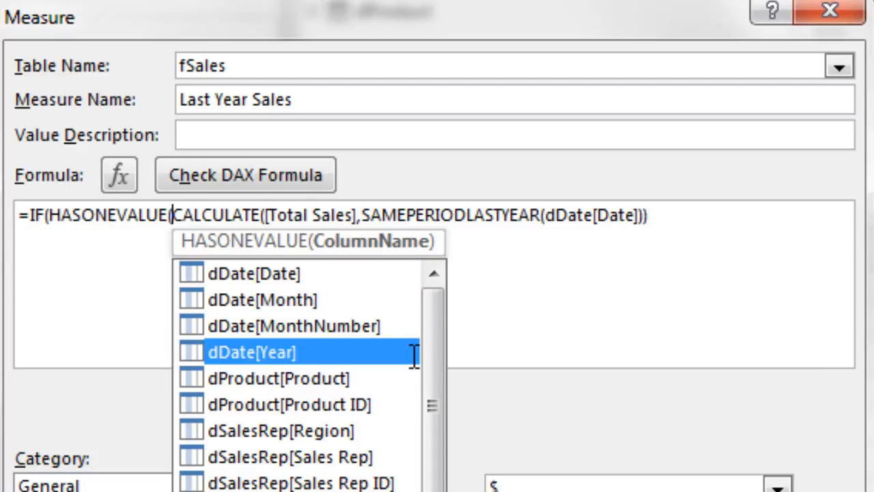
pyautogui.press('Tab')
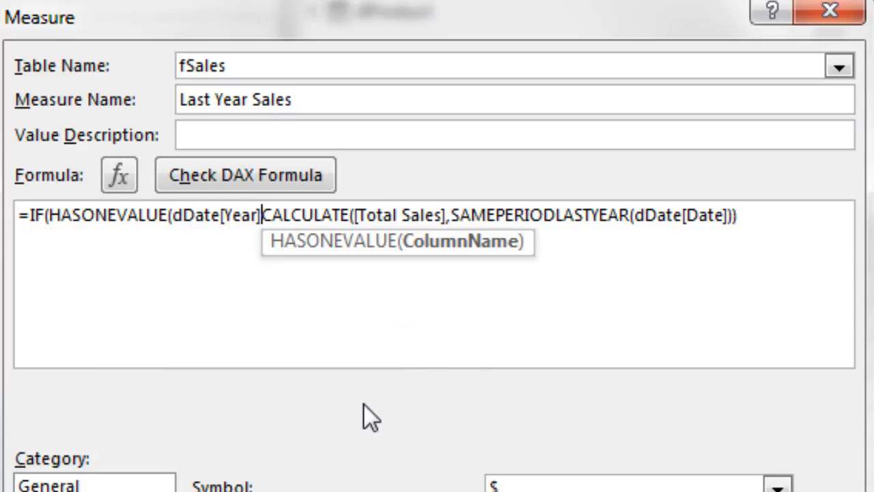
pyautogui.write(')')
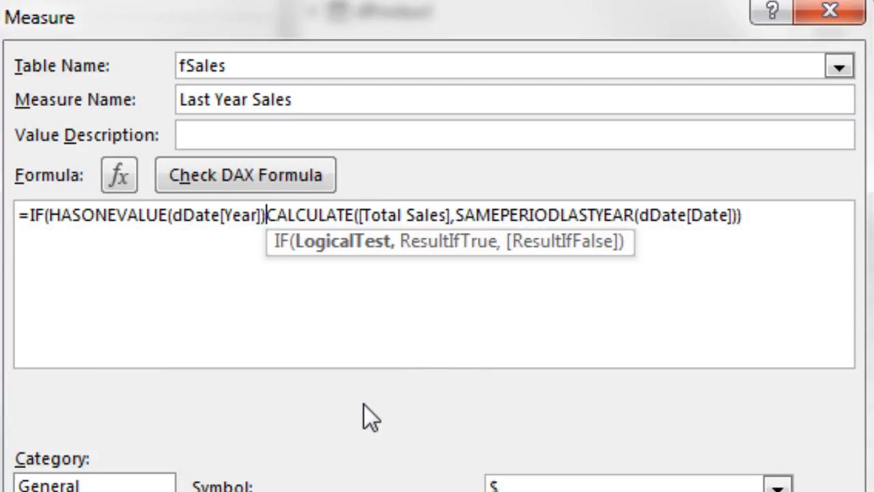
pyautogui.write(',')
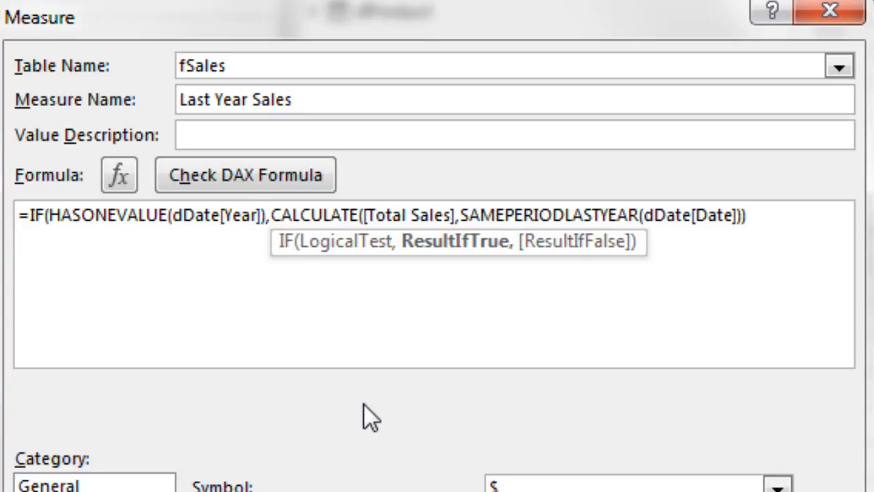
# - Close the IF function after the CALCULATE expression without a result-if-false argument, and save the Last Year Sales measure
pyautogui.click(51, 215)
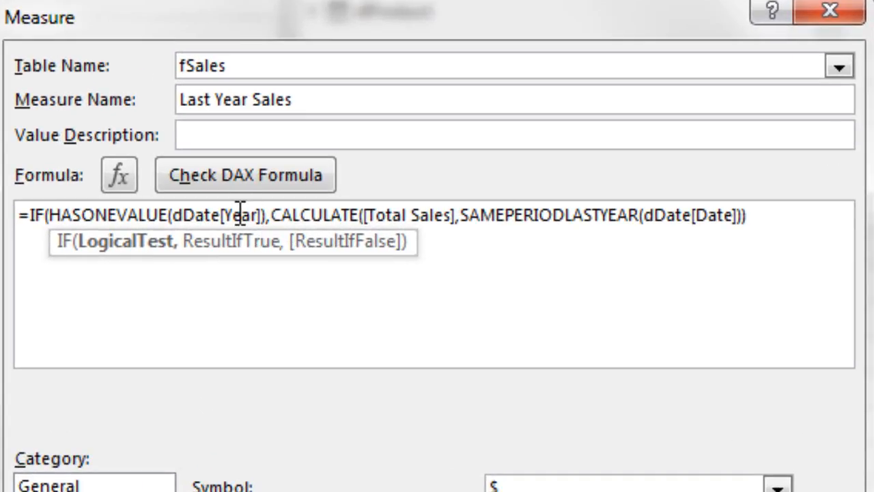
pyautogui.click(767, 215)
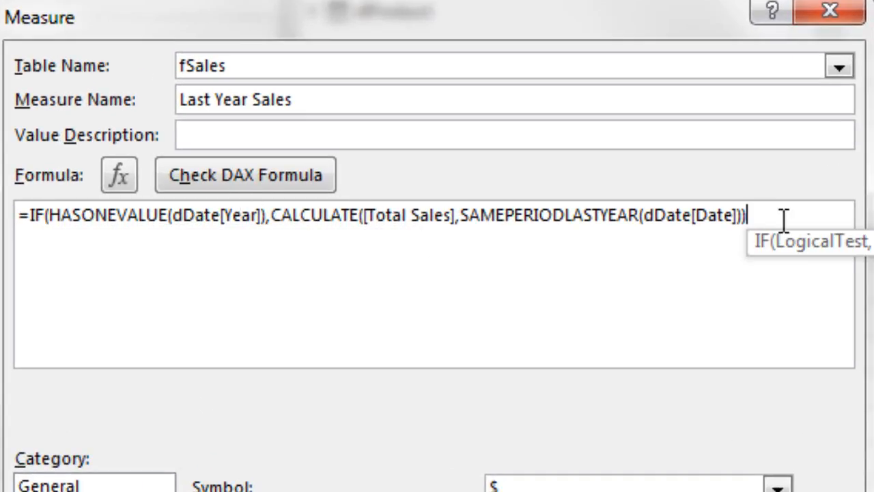
pyautogui.moveTo(749, 252); pyautogui.dragTo(410, 285)
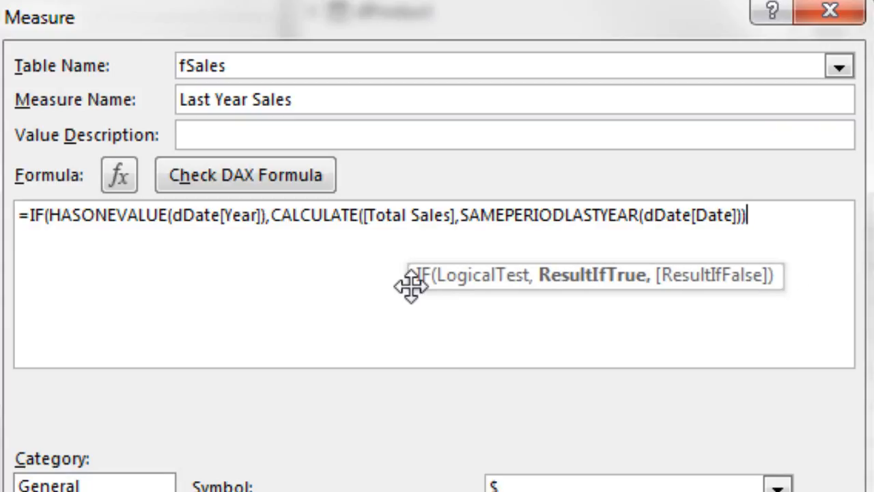
pyautogui.write(',')
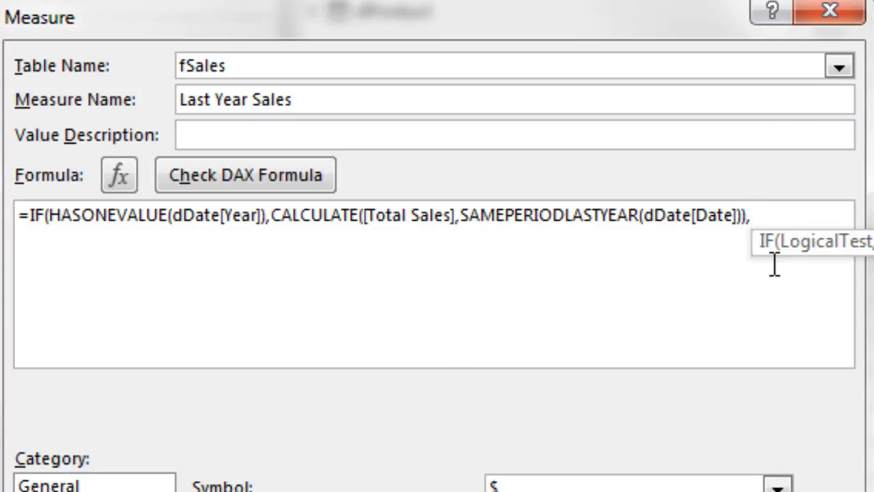
pyautogui.moveTo(756, 244); pyautogui.dragTo(426, 271)
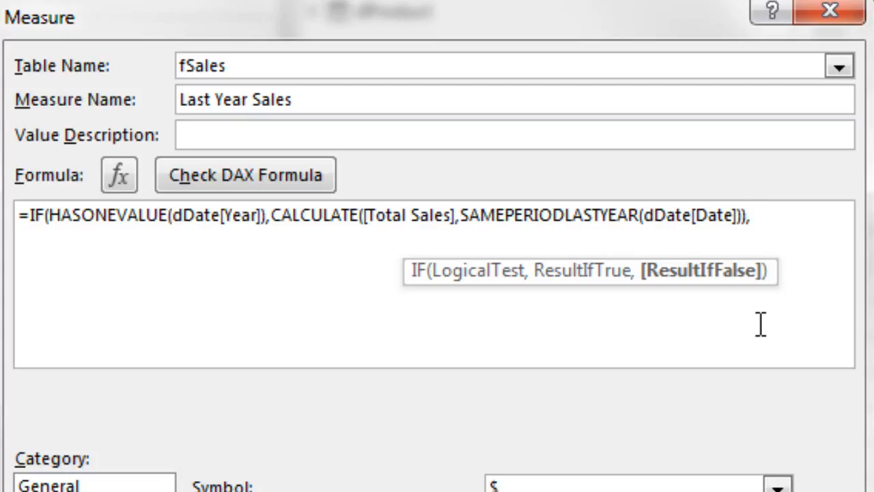
pyautogui.press('BackSpace')
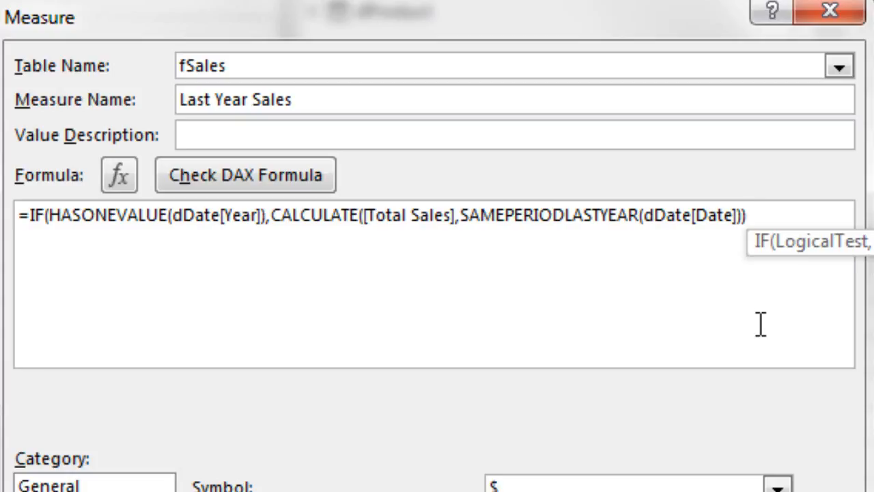
pyautogui.moveTo(747, 239); pyautogui.dragTo(351, 294)
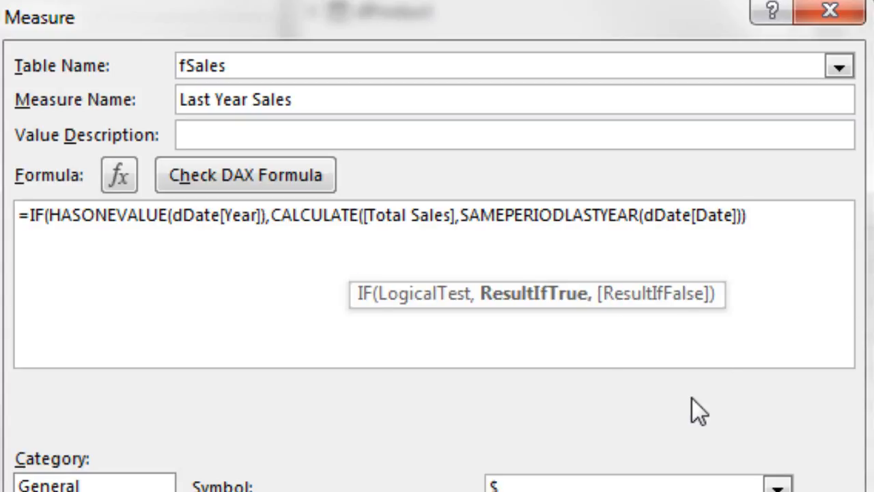
pyautogui.write(')')
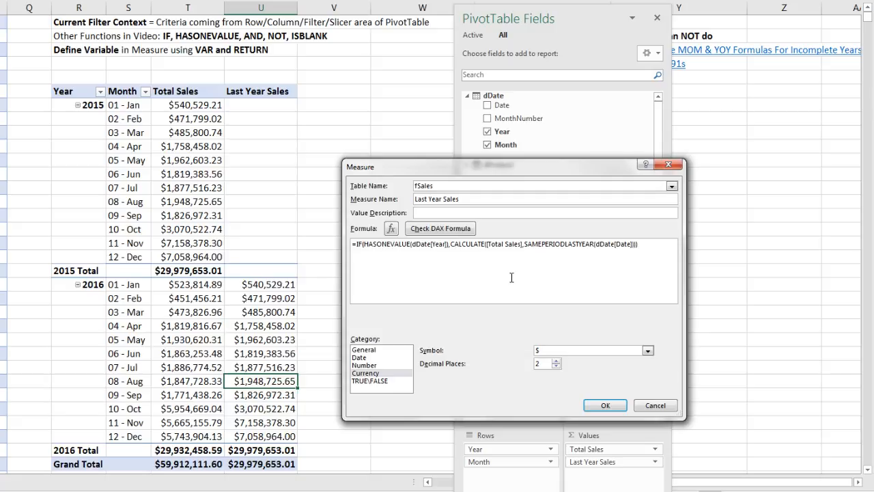
pyautogui.click(605, 406)
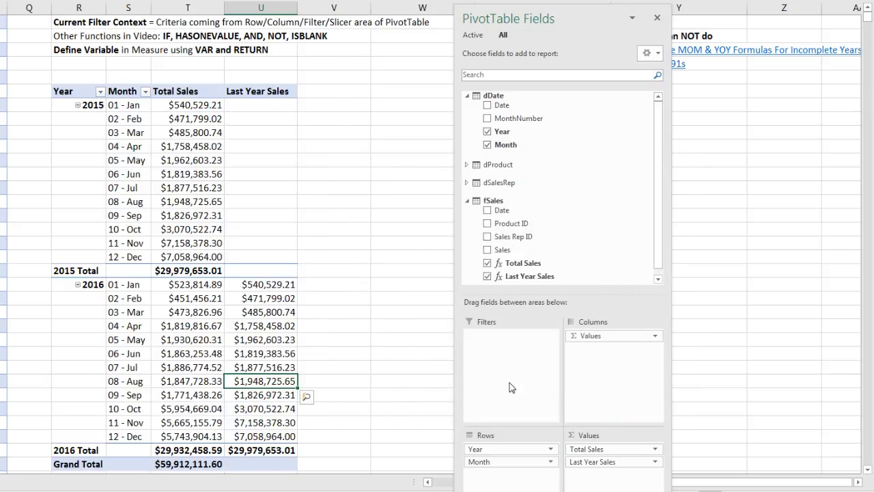
# - Check the Last Year Sales values for the grand total, 2016 total and 2016 months against Total Sales in the PivotTable
pyautogui.click(275, 464)
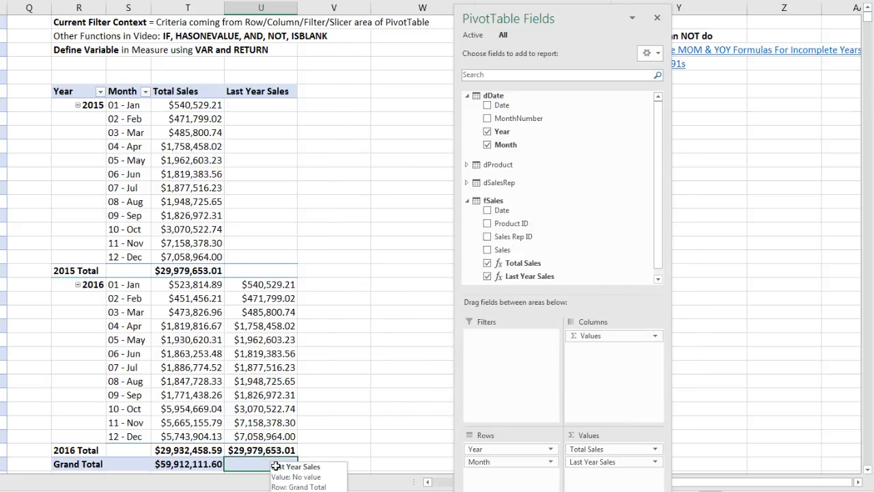
pyautogui.press('Up')
pyautogui.click(260, 328)
pyautogui.click(258, 339)
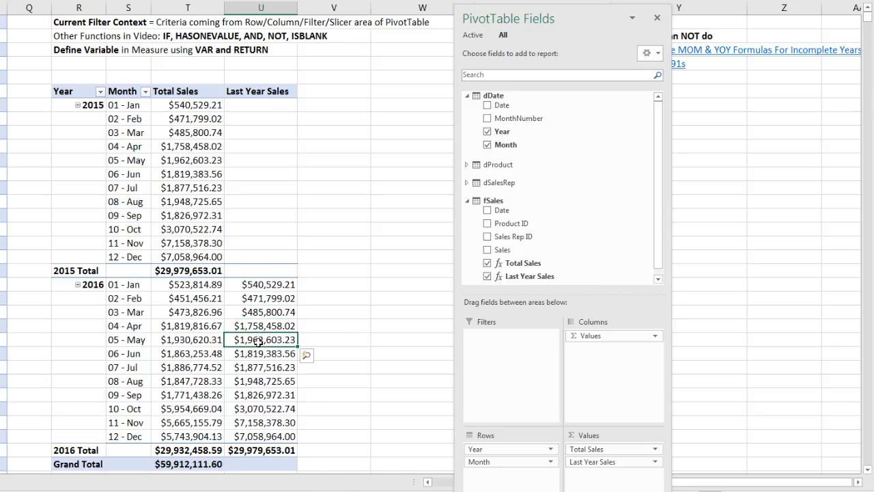
pyautogui.moveTo(258, 339)
pyautogui.click(208, 283)
pyautogui.click(267, 285)
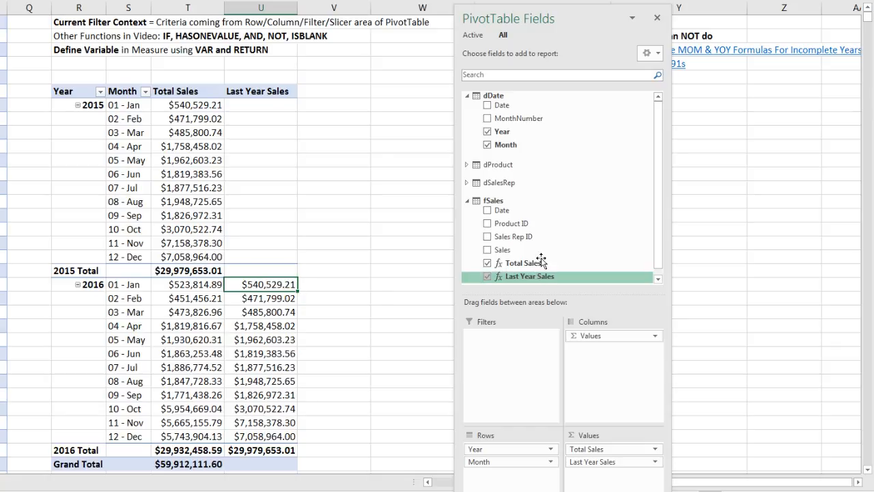
# - Start a new measure in the fSales table and name it Diff From Last Year
pyautogui.rightClick(494, 200)
pyautogui.click(512, 209)
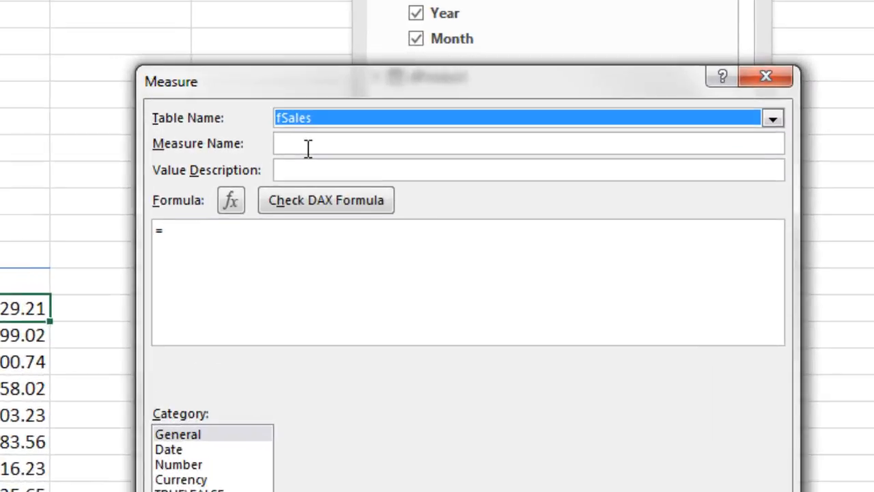
pyautogui.click(307, 148)
pyautogui.write('Diff From Last Year')
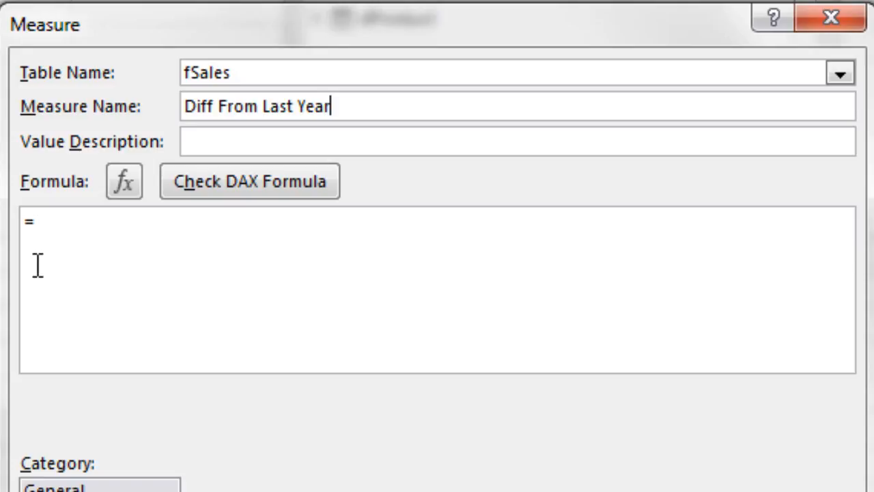
# - Enter =[Total Sales]-[Last Year Sales] as the formula of the Diff From Last Year measure
pyautogui.click(69, 228)
pyautogui.write('[')
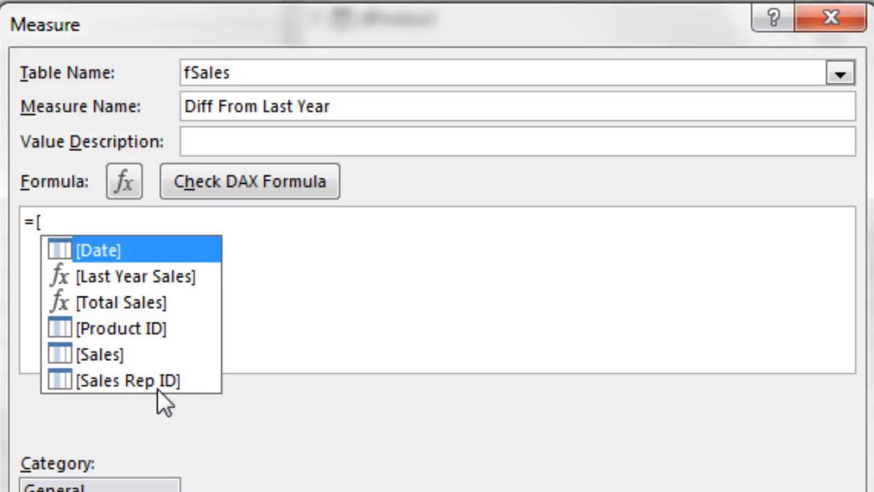
pyautogui.press('Down')
pyautogui.press('Down')
pyautogui.press('Tab')
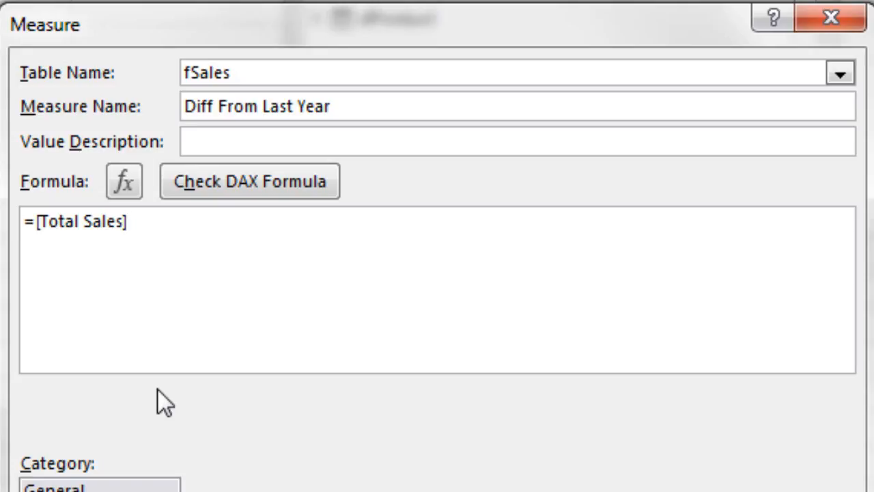
pyautogui.write('-[')
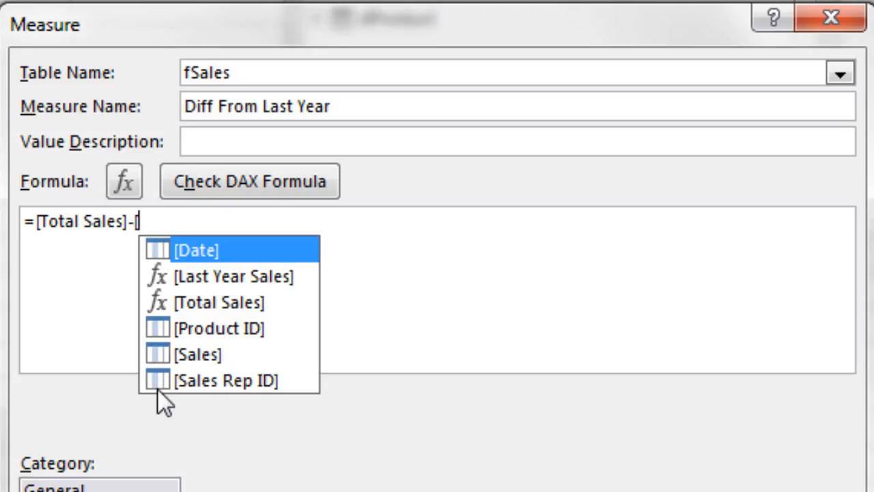
pyautogui.press('Down')
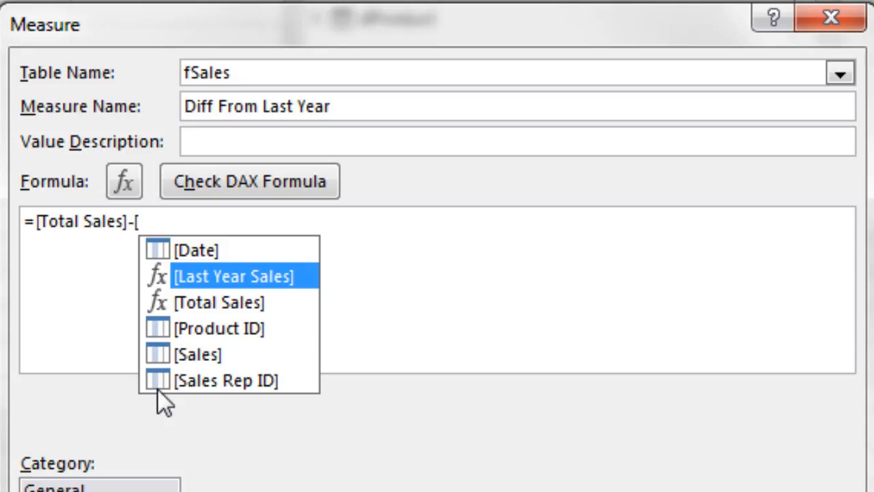
pyautogui.press('Tab')
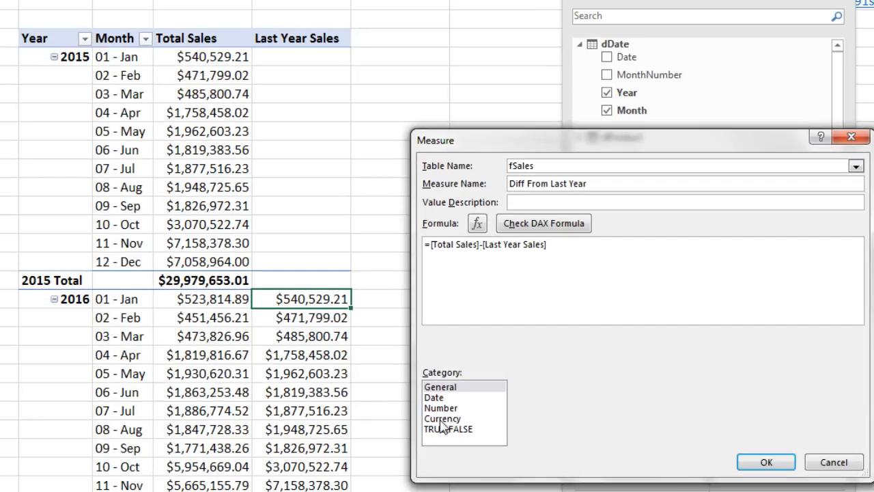
# - Format the Diff From Last Year measure as Currency with the $ symbol and 2 decimal places, and create it
pyautogui.click(444, 419)
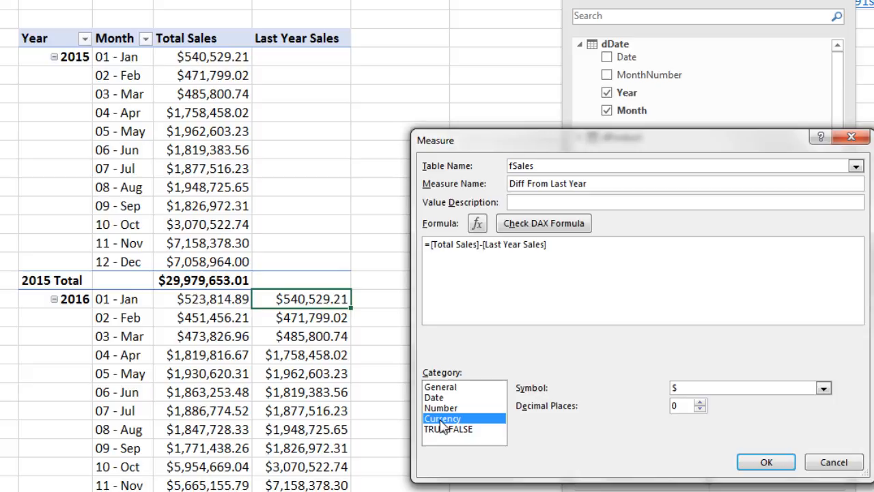
pyautogui.click(699, 401)
pyautogui.click(699, 401)
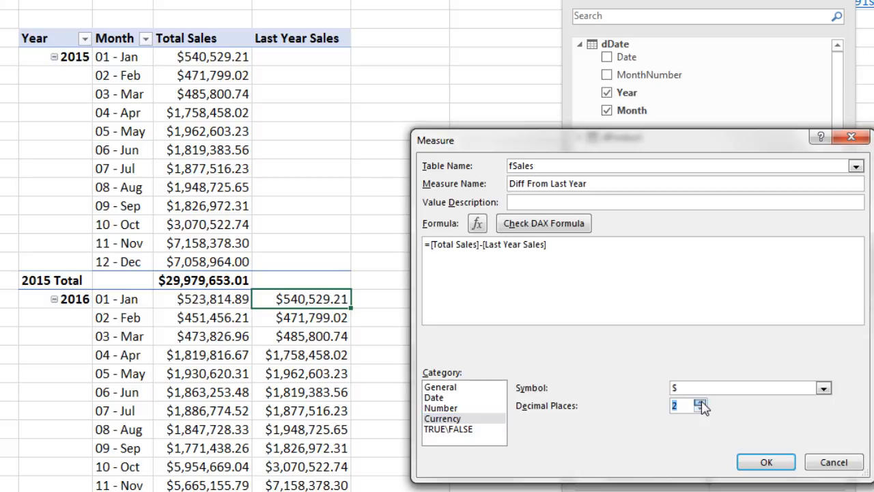
pyautogui.click(766, 463)
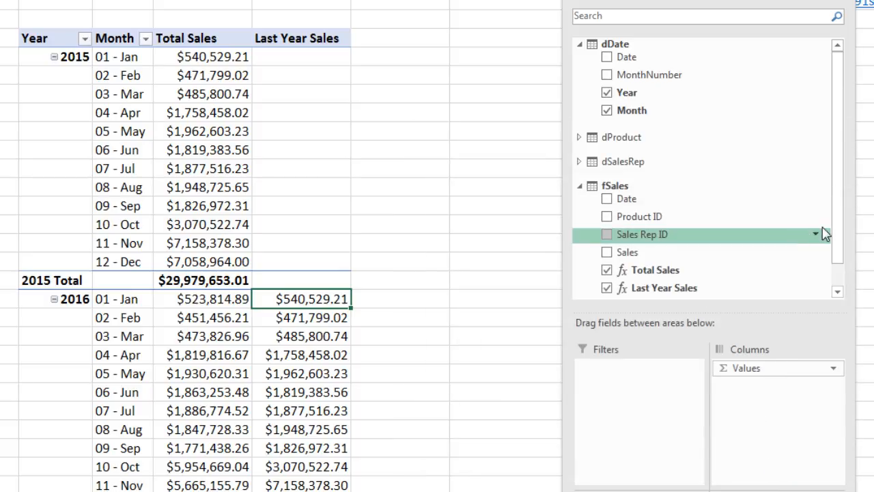
# - Add the Diff From Last Year measure to the PivotTable values below Last Year Sales
pyautogui.scroll(-1, 841, 228)
pyautogui.moveTo(796, 269); pyautogui.dragTo(777, 491)
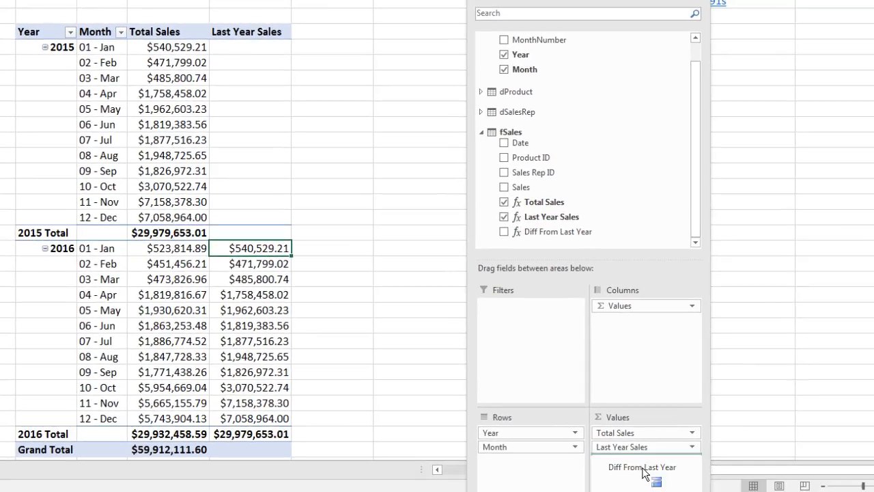
pyautogui.moveTo(645, 473); pyautogui.dragTo(641, 472)
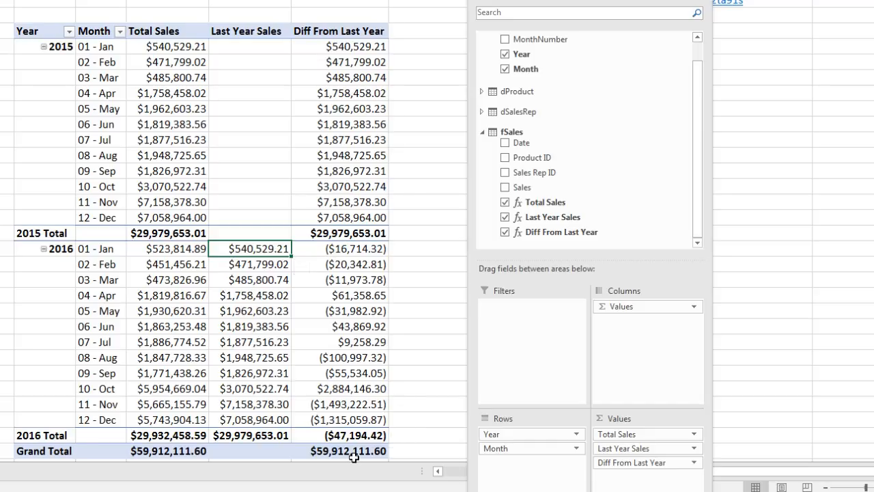
# - Compare Diff From Last Year with the Last Year Sales cells for the 2015 months, 2015 total and grand total
pyautogui.moveTo(353, 456)
pyautogui.moveTo(258, 44); pyautogui.dragTo(257, 236)
pyautogui.click(256, 453)
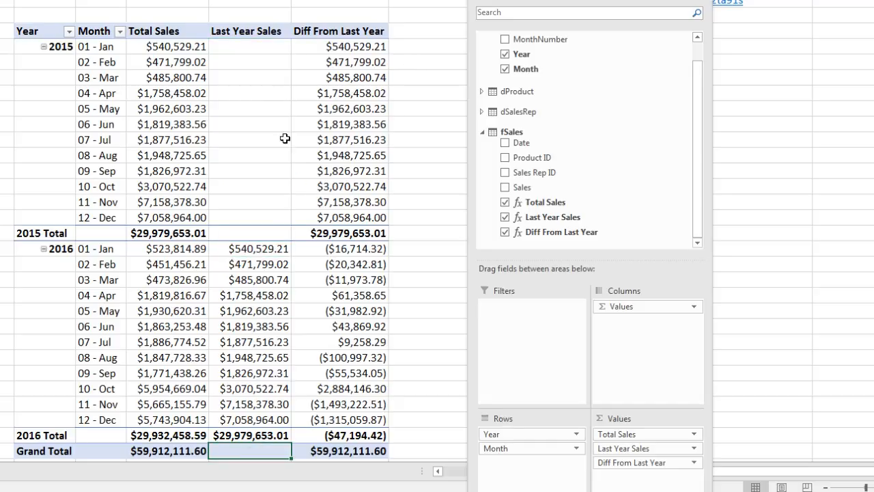
pyautogui.moveTo(285, 139)
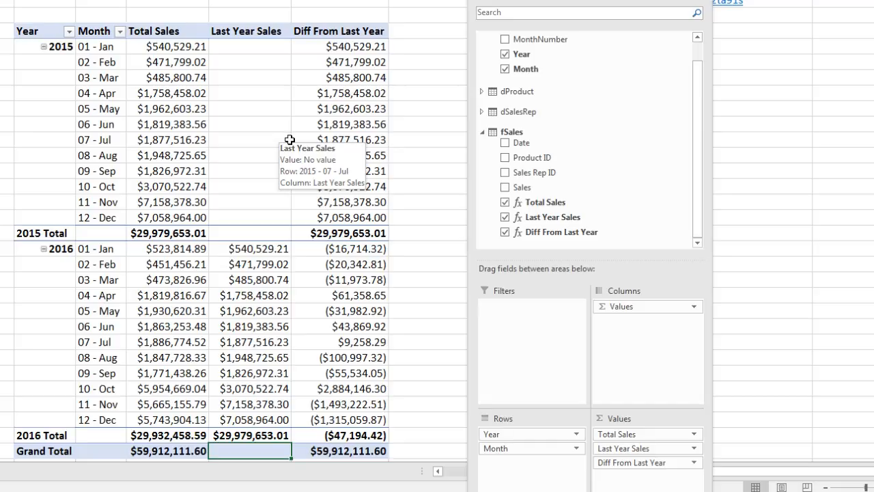
# - Change the Diff From Last Year measure's formula to =IF([Last Year Sales]>0,[Total Sales]-[Last Year Sales])
pyautogui.rightClick(530, 235)
pyautogui.click(560, 245)
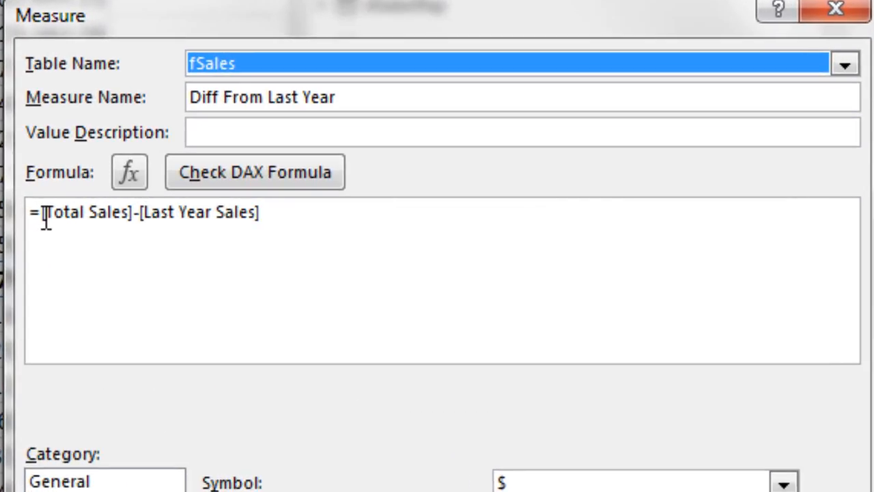
pyautogui.click(357, 203)
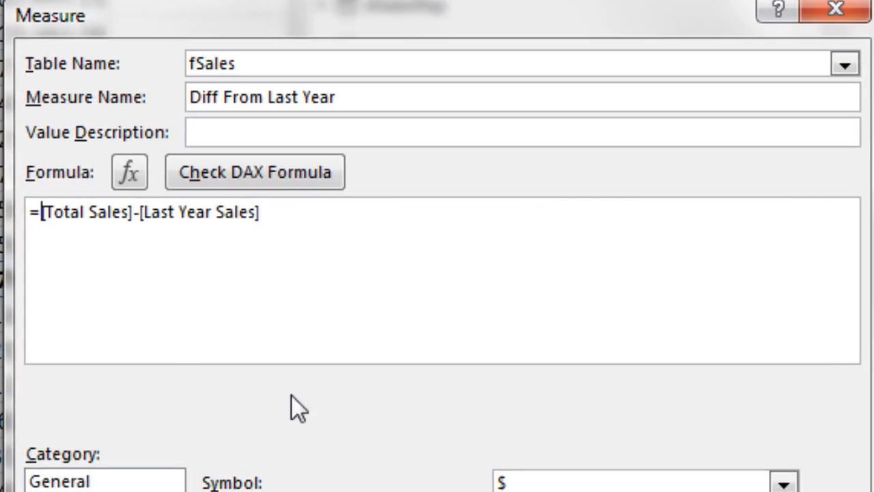
pyautogui.write('IF(')
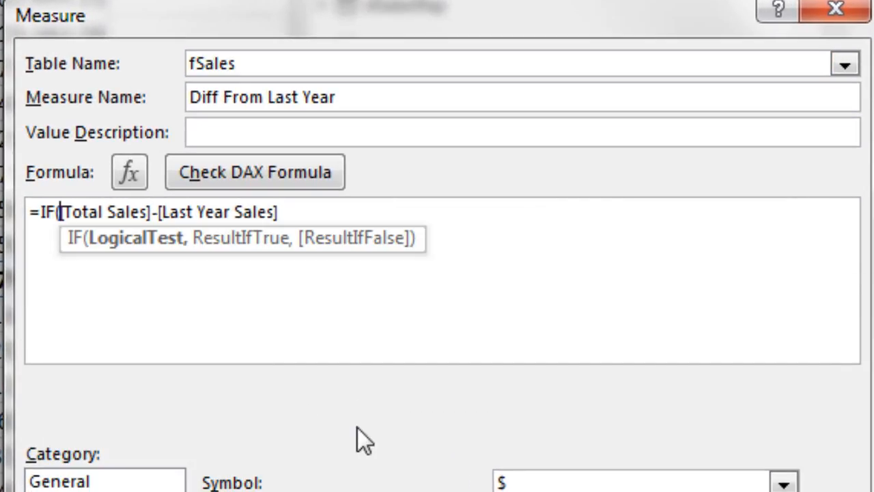
pyautogui.write('[')
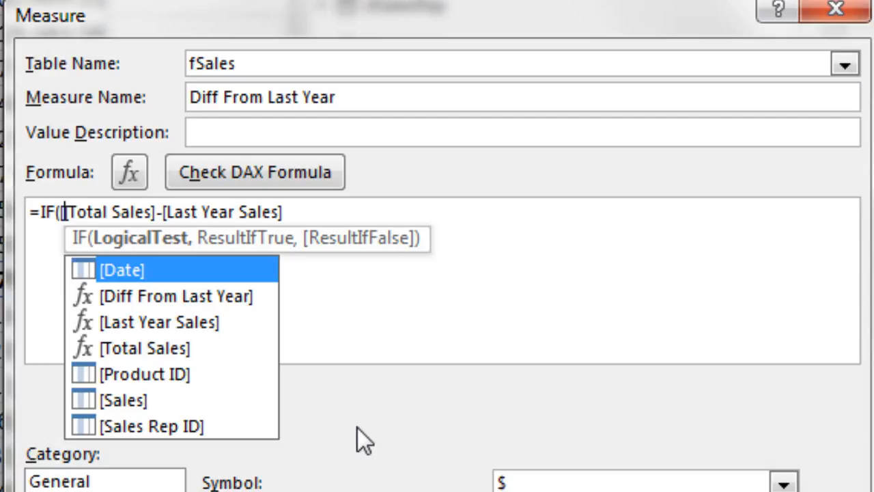
pyautogui.press('Down')
pyautogui.press('Down')
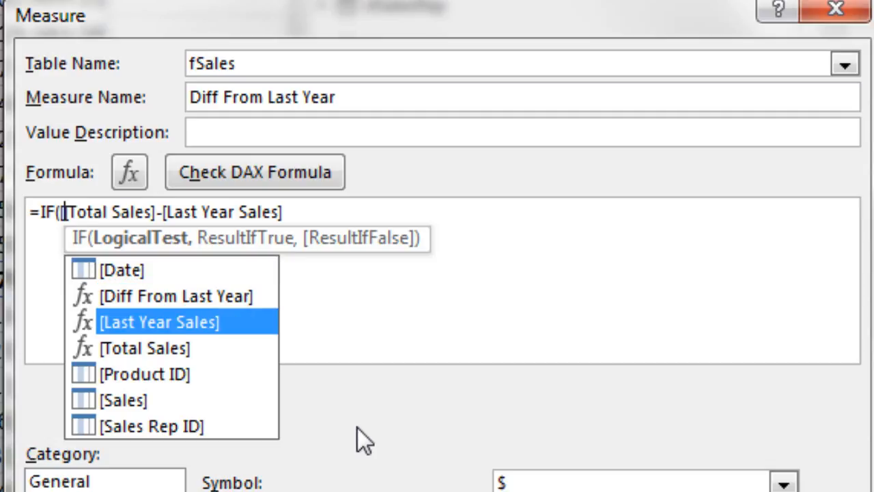
pyautogui.press('Tab')
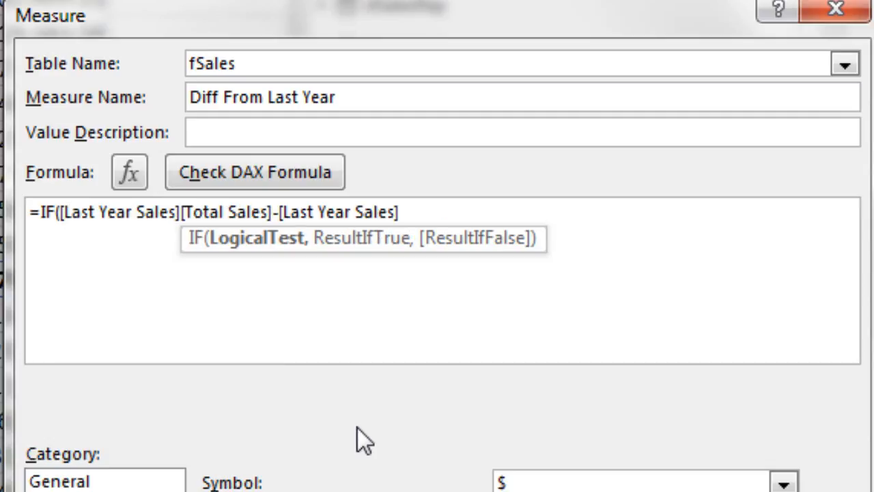
pyautogui.write('>0')
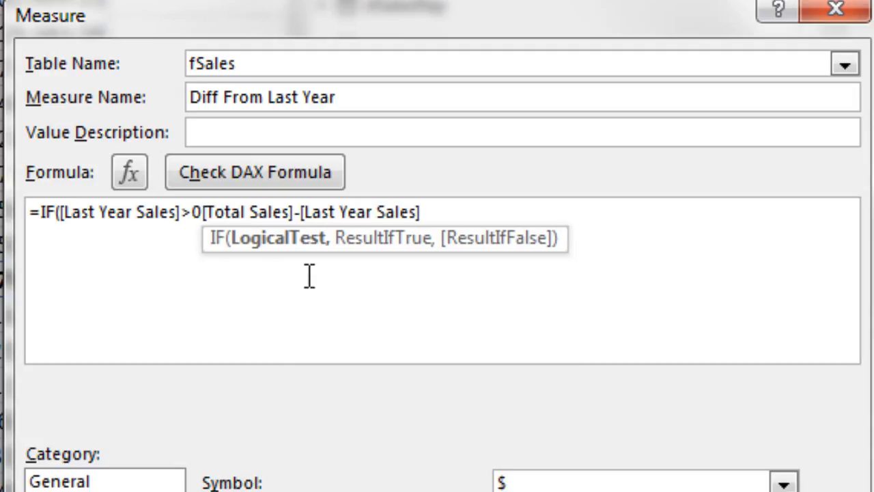
pyautogui.write(',')
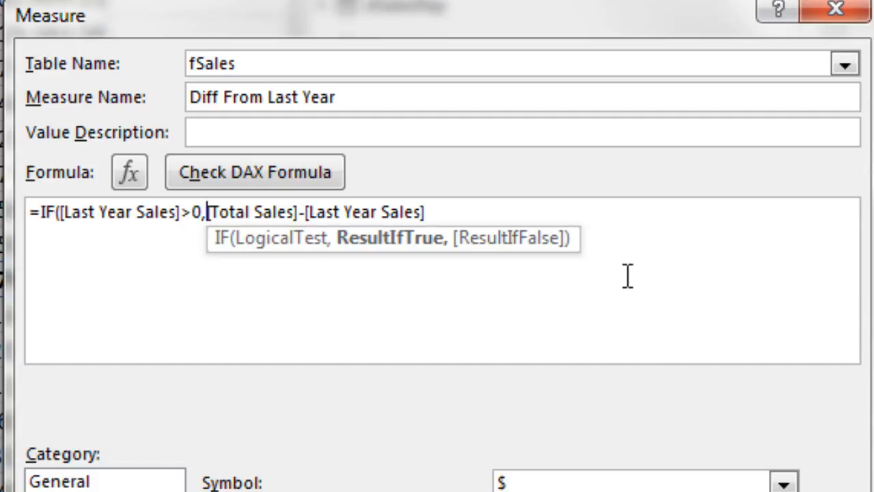
pyautogui.click(494, 220)
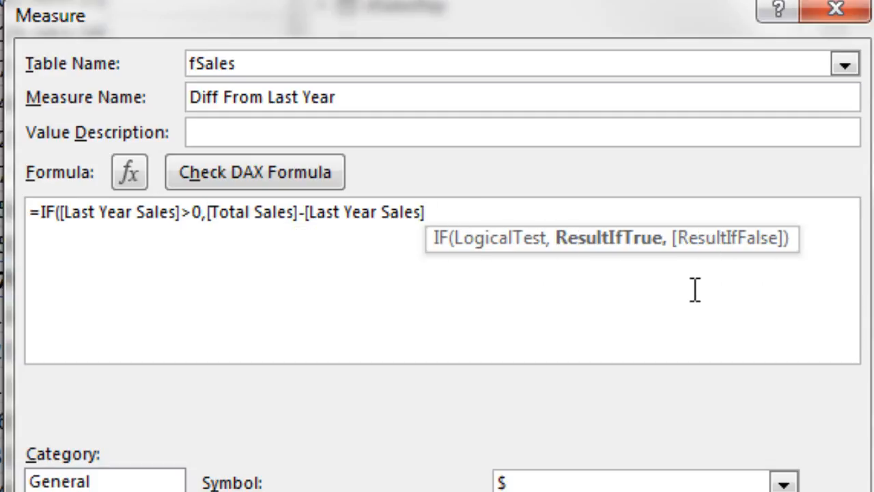
pyautogui.write(')')
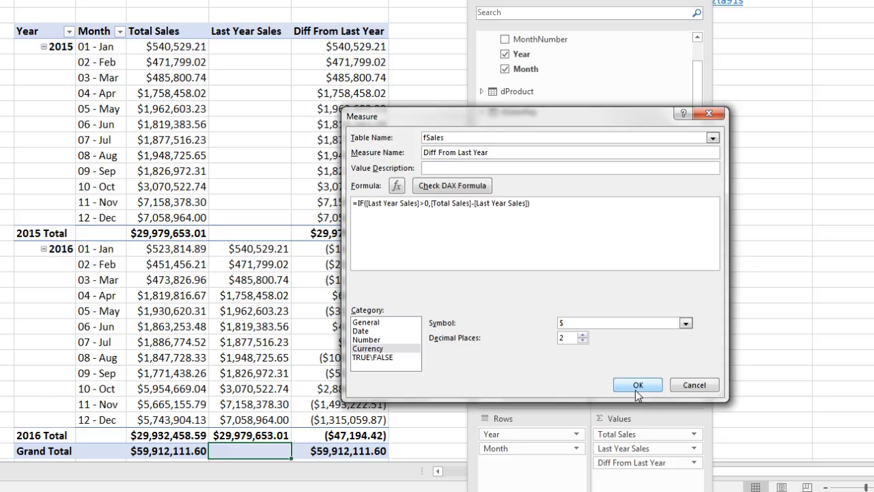
pyautogui.click(636, 390)
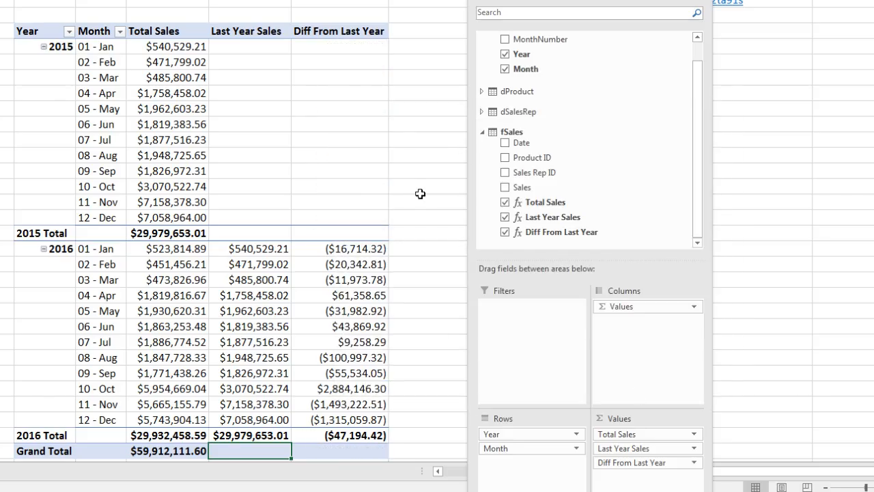
# - Start a new measure in the fSales table and name it Running Total
pyautogui.moveTo(328, 373)
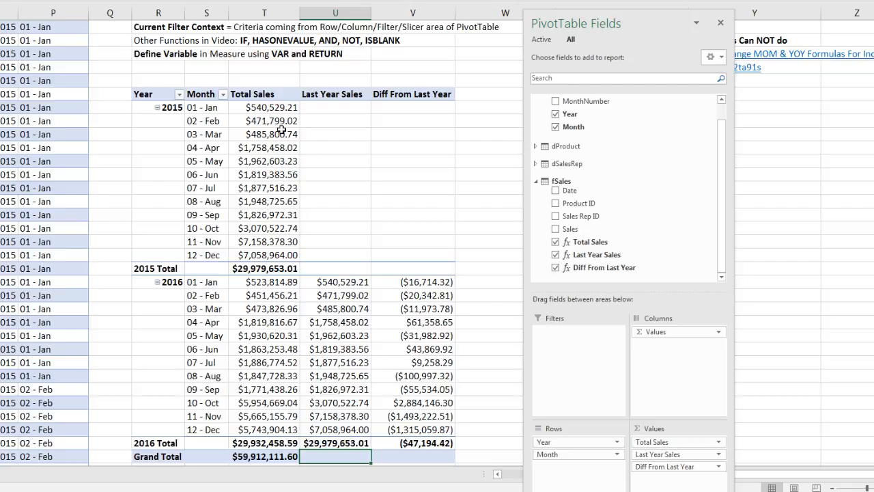
pyautogui.moveTo(316, 110)
pyautogui.moveTo(323, 266)
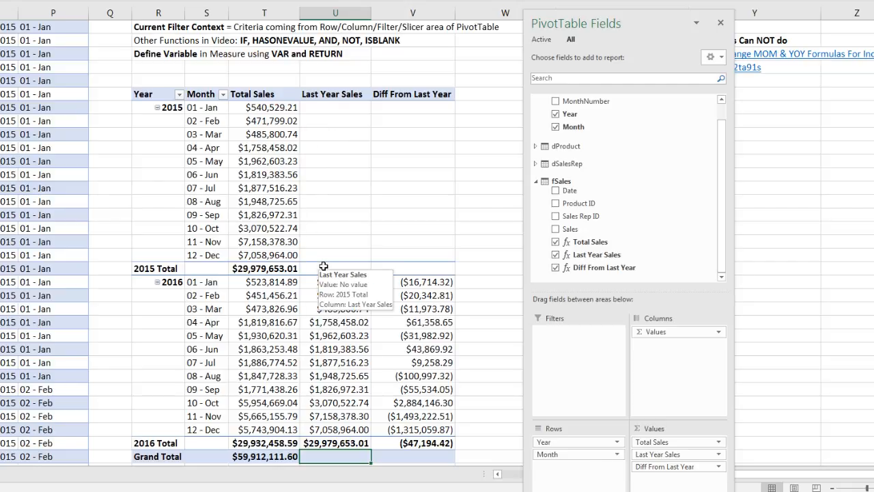
pyautogui.moveTo(249, 256)
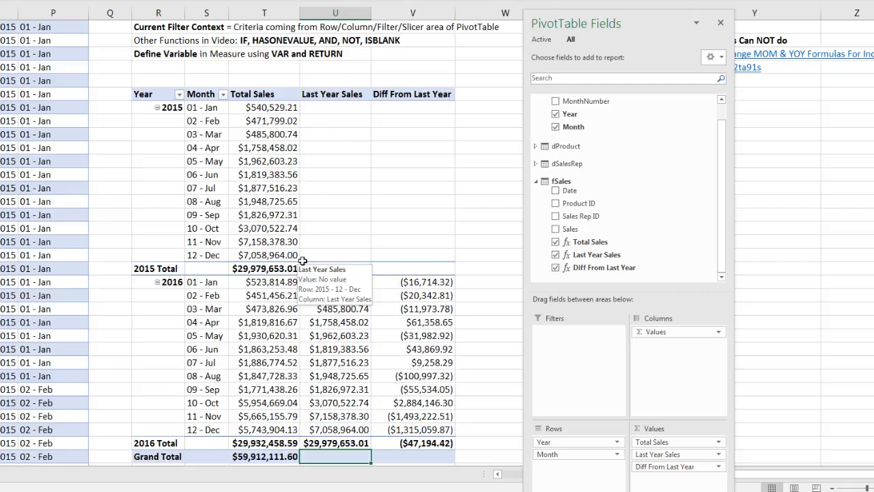
pyautogui.rightClick(563, 183)
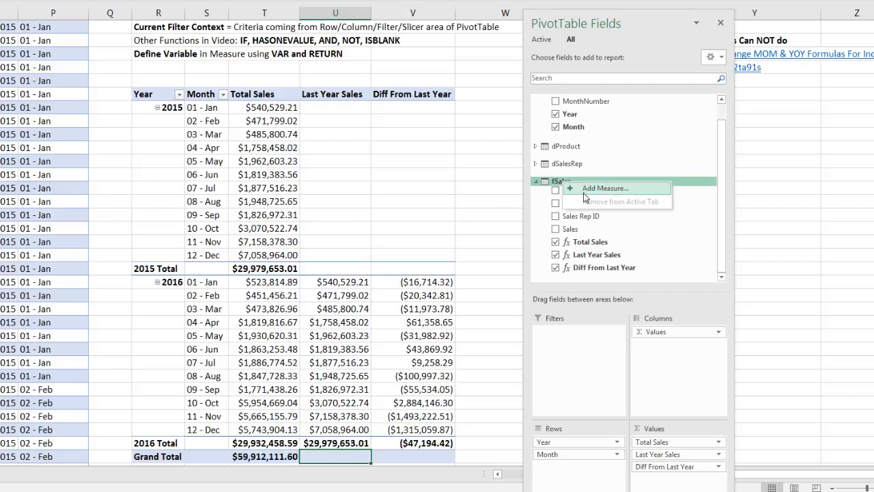
pyautogui.click(584, 193)
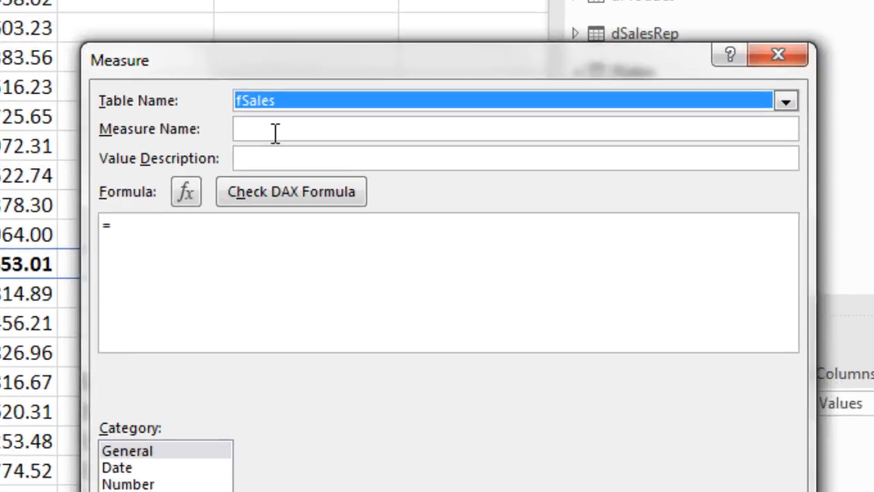
pyautogui.click(413, 200)
pyautogui.write('Running Total')
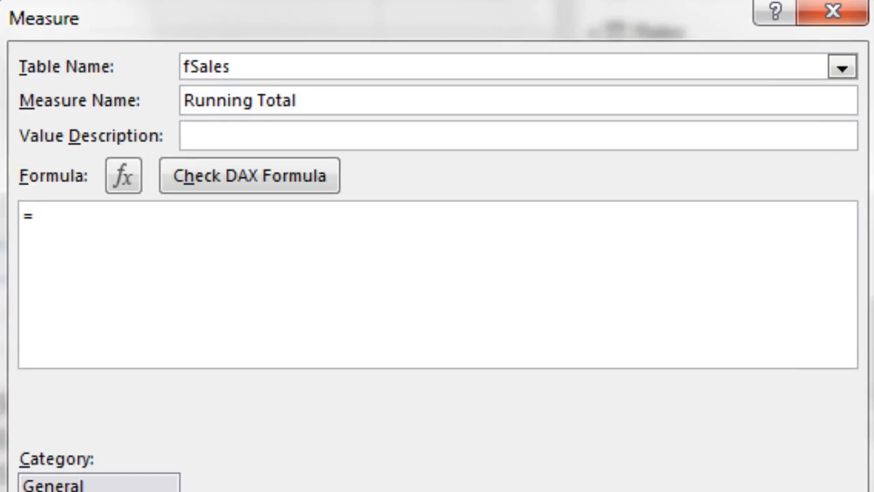
# - Begin the Running Total measure's formula with the TOTALYTD function
pyautogui.click(143, 214)
pyautogui.write('total')
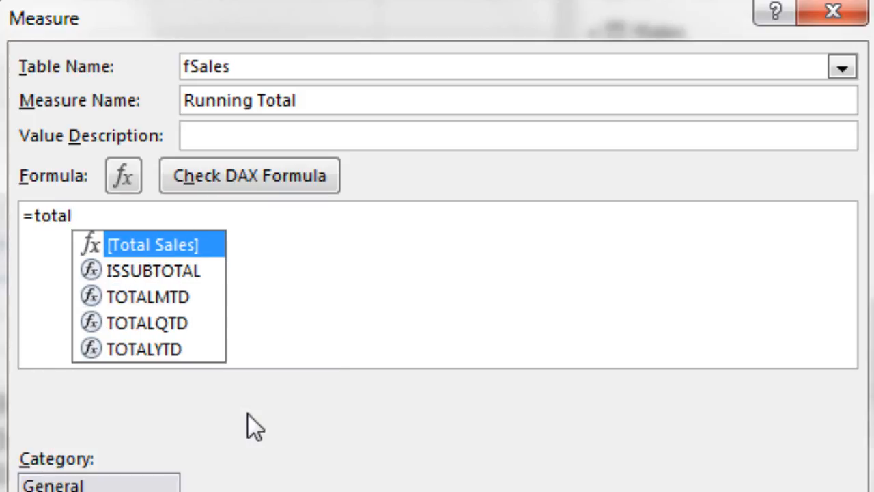
pyautogui.press('Down')
pyautogui.press('Down')
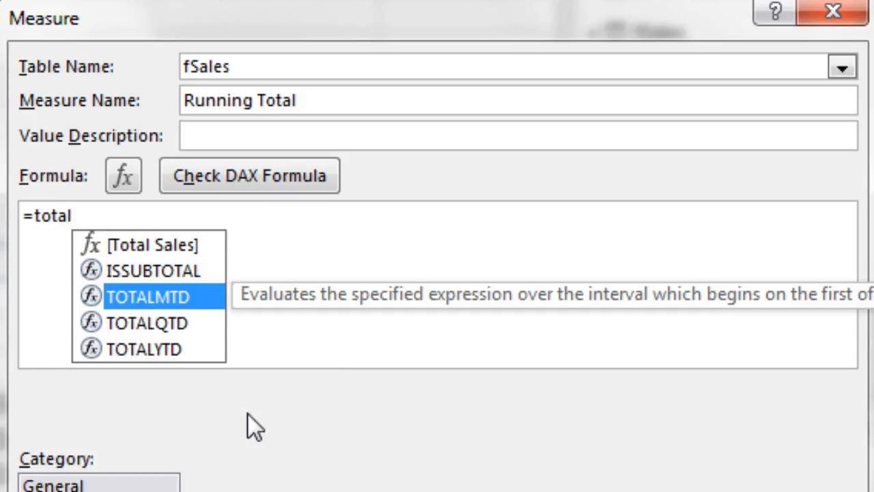
pyautogui.press('Down')
pyautogui.press('Down')
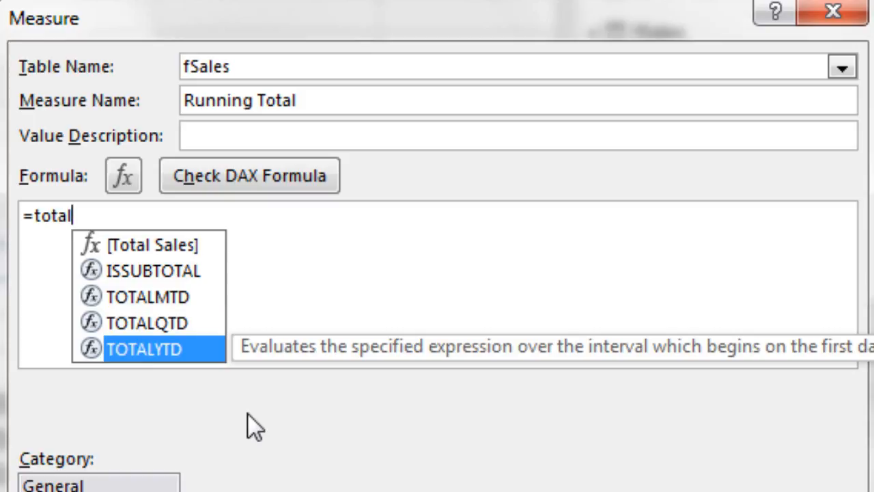
pyautogui.press('Tab')
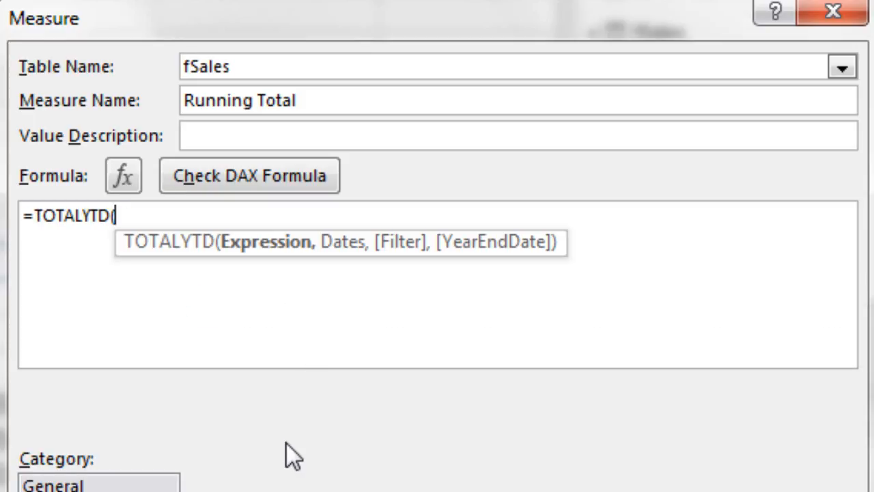
# - Complete the TOTALYTD function with [Total Sales] as the expression and dDate[Date] as the dates
pyautogui.write('[')
pyautogui.press('Down')
pyautogui.press('Down')
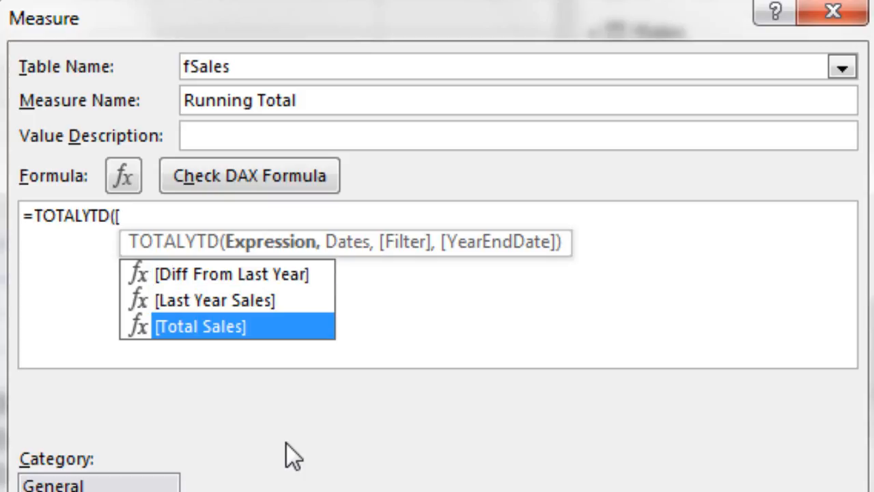
pyautogui.press('Tab')
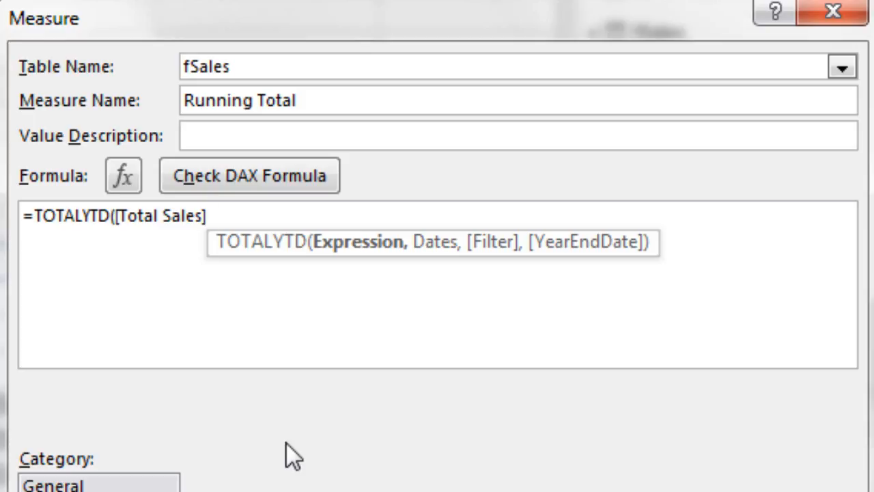
pyautogui.write(',')
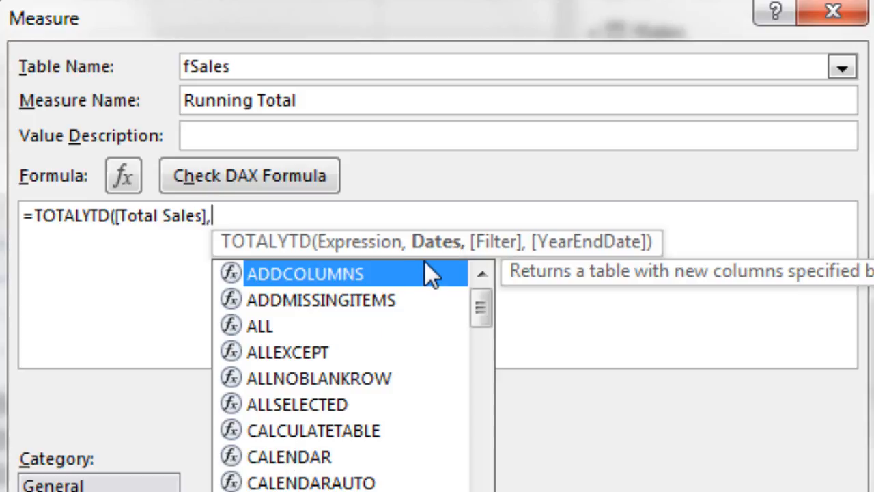
pyautogui.write('dd')
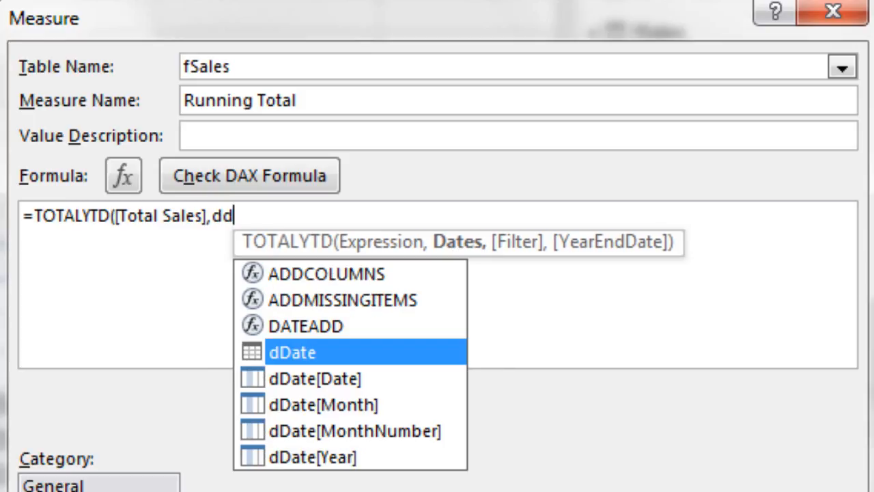
pyautogui.click(315, 378)
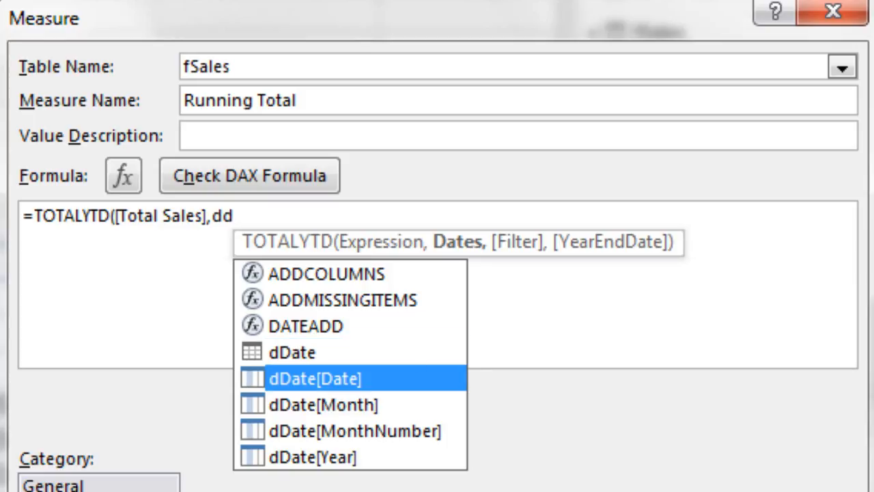
pyautogui.press('Tab')
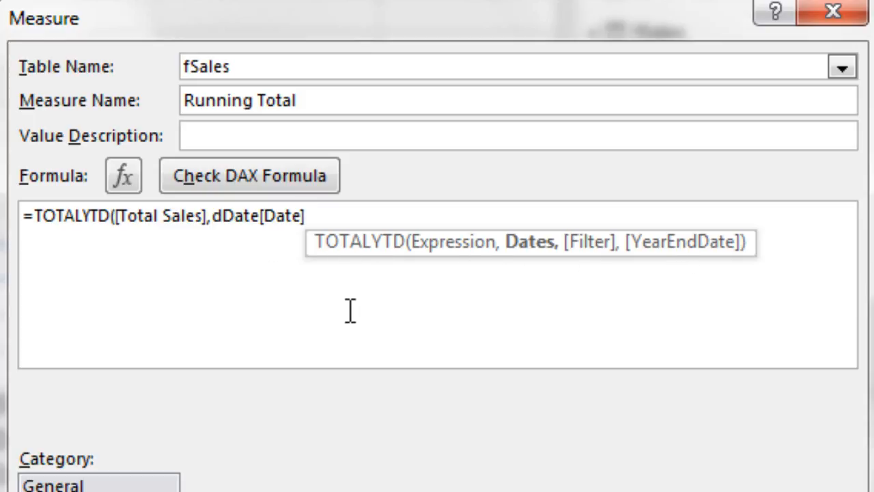
pyautogui.write(')')
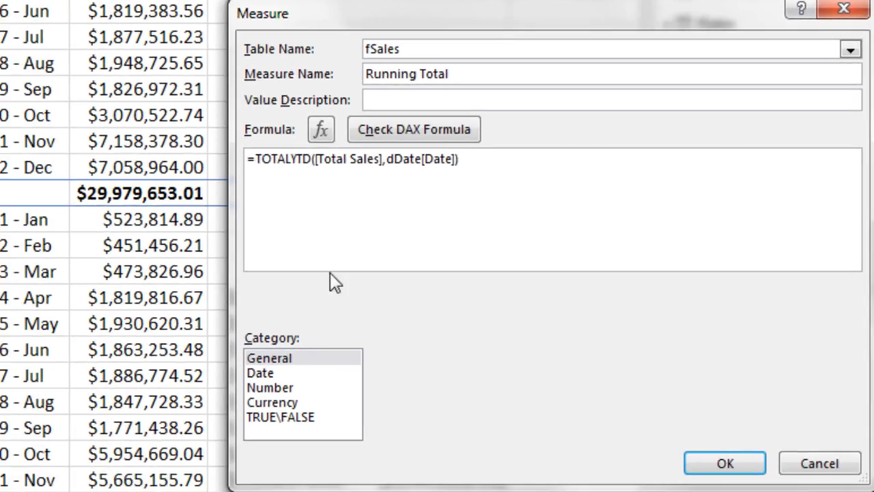
# - Format the Running Total measure as Currency with the $ symbol and 2 decimal places, and create it
pyautogui.click(277, 403)
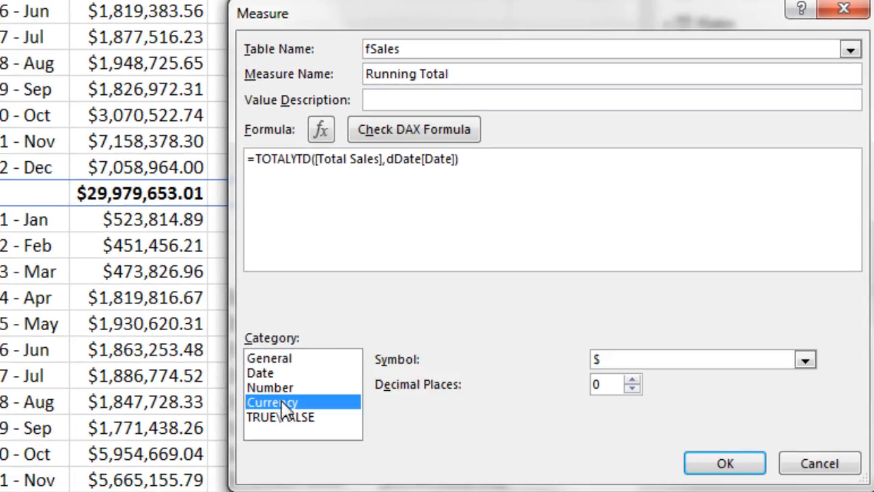
pyautogui.click(632, 379)
pyautogui.click(632, 380)
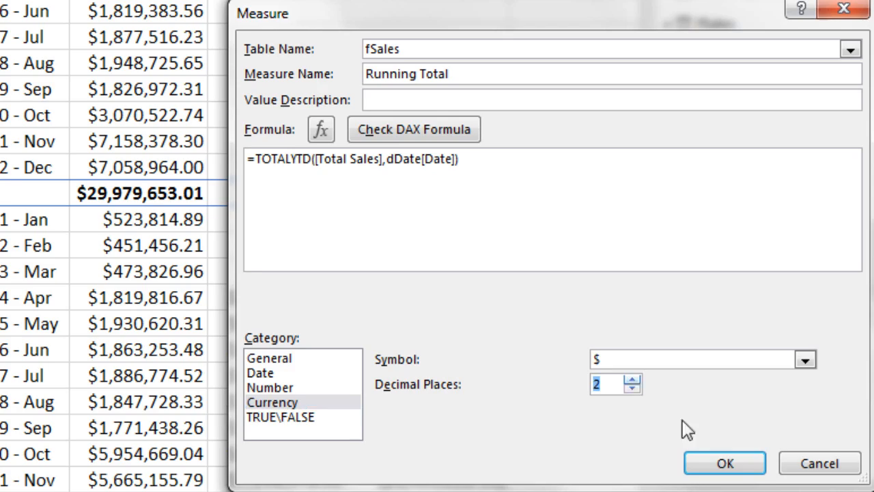
pyautogui.click(729, 469)
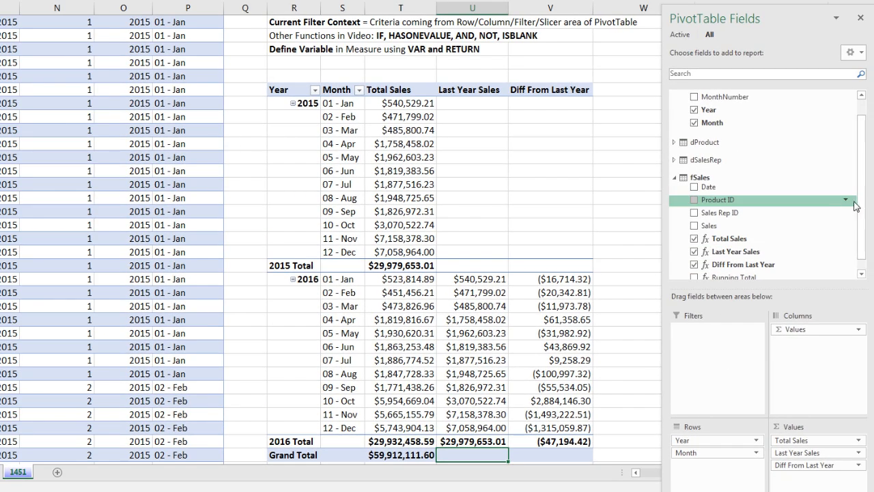
# - Add Running Total to the PivotTable values between Total Sales and Last Year Sales, and move the field list clear of the PivotTable
pyautogui.moveTo(861, 207); pyautogui.dragTo(853, 239)
pyautogui.moveTo(718, 271)
pyautogui.mouseDown()
pyautogui.moveTo(809, 385)
pyautogui.moveTo(812, 448)
pyautogui.mouseUp()
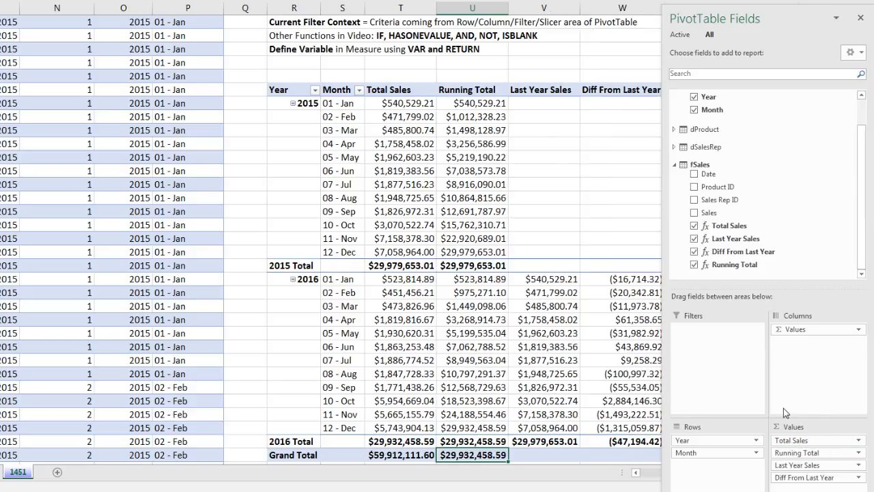
pyautogui.moveTo(737, 17); pyautogui.dragTo(811, 18)
# - Examine how Running Total accumulates through the 2015 months, and check the 2015 Total row
pyautogui.moveTo(469, 104); pyautogui.dragTo(471, 251)
pyautogui.click(470, 265)
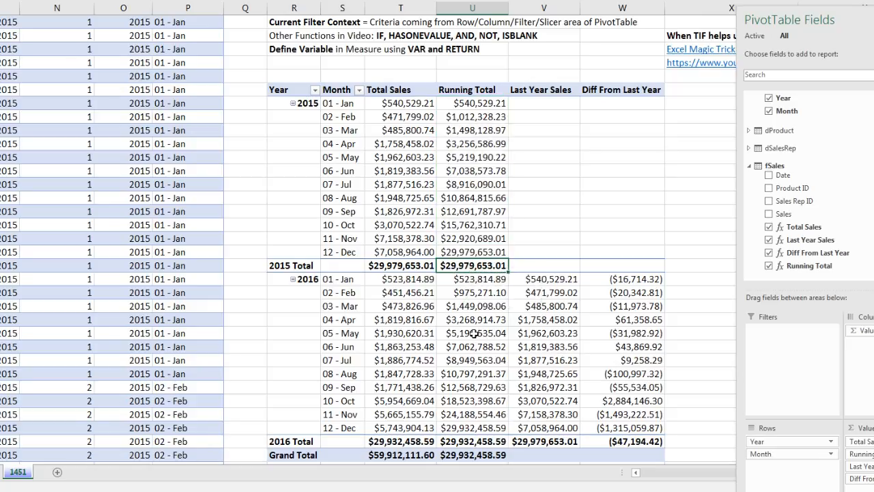
pyautogui.moveTo(561, 379)
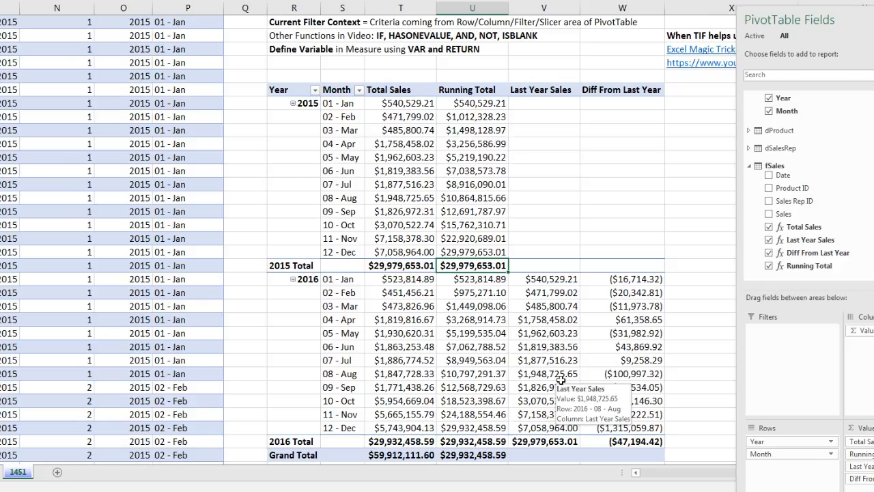
pyautogui.click(290, 266)
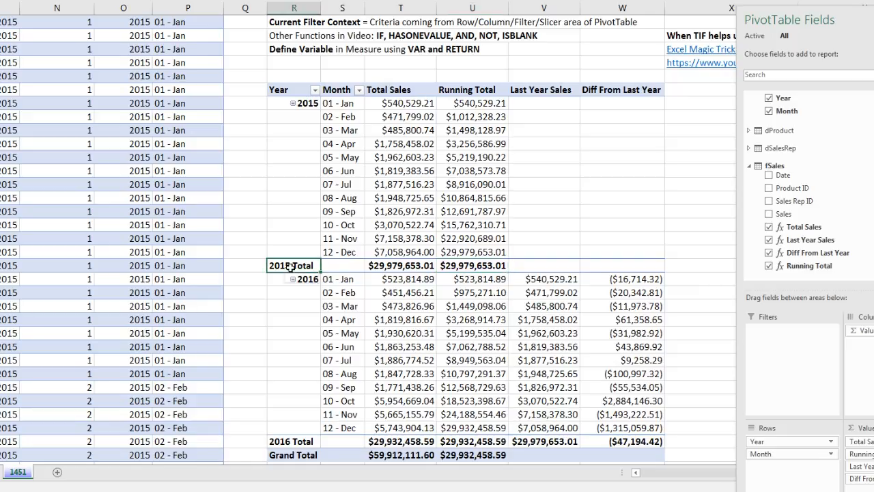
# - Check the Running Total values in the 2015 Total, 2016 and Grand Total rows of the PivotTable
pyautogui.click(458, 268)
pyautogui.click(471, 346)
pyautogui.click(475, 441)
pyautogui.click(474, 456)
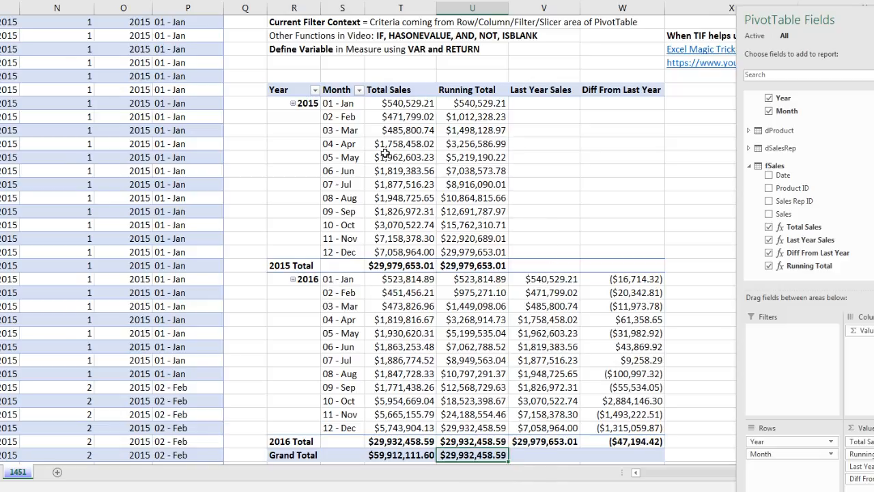
# - Edit the Running Total measure to begin with an IF function testing HASONEVALUE(dDate[Month]) before the TOTALYTD expression
pyautogui.rightClick(794, 267)
pyautogui.click(813, 274)
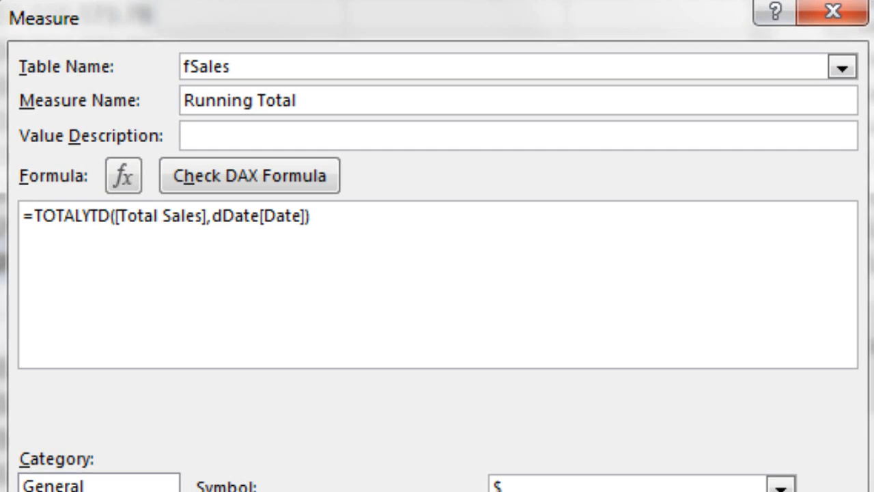
pyautogui.write('IF(')
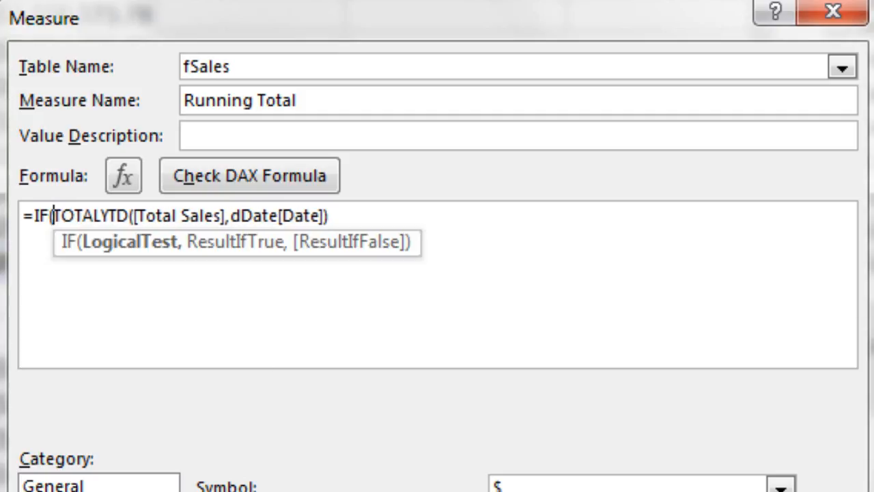
pyautogui.write('h')
pyautogui.press('Down')
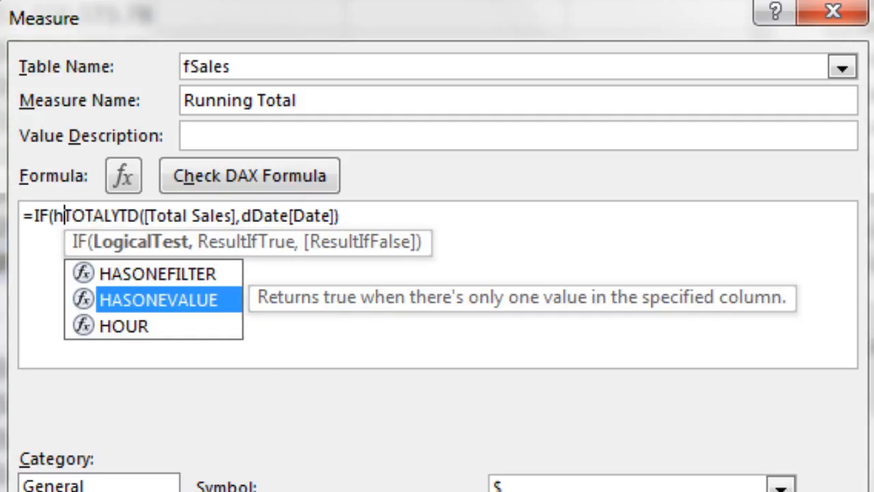
pyautogui.press('Tab')
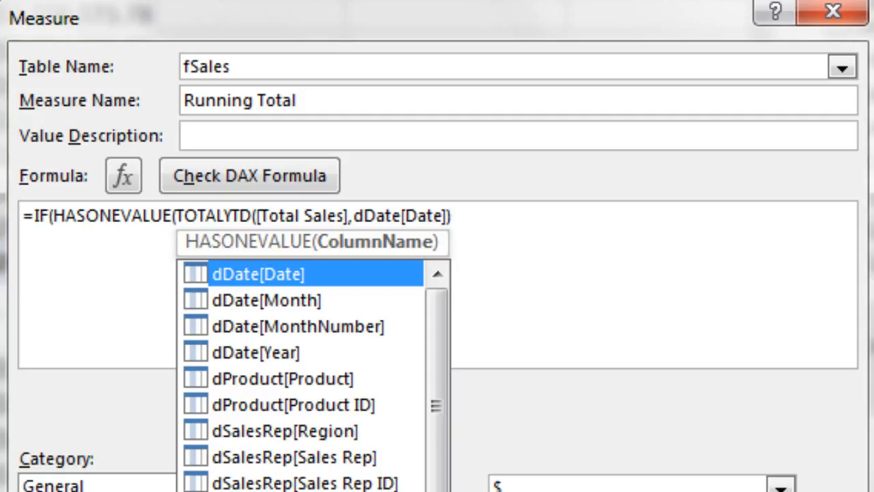
pyautogui.press('Down')
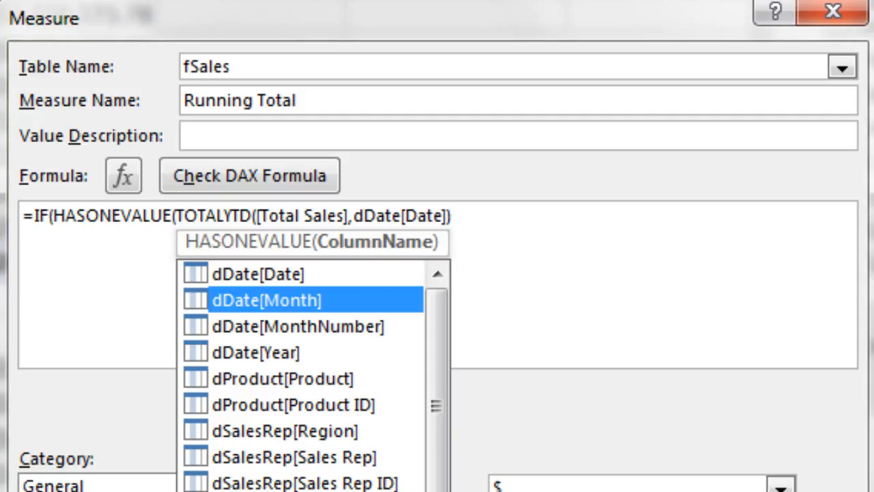
pyautogui.press('Tab')
pyautogui.write(')')
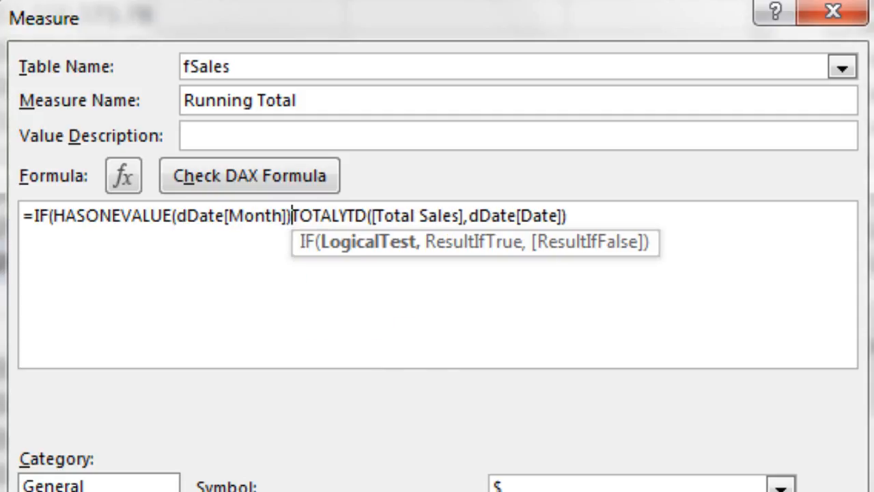
# - Make the TOTALYTD expression the IF function's true result, close the formula and save the Running Total measure
pyautogui.write(',')
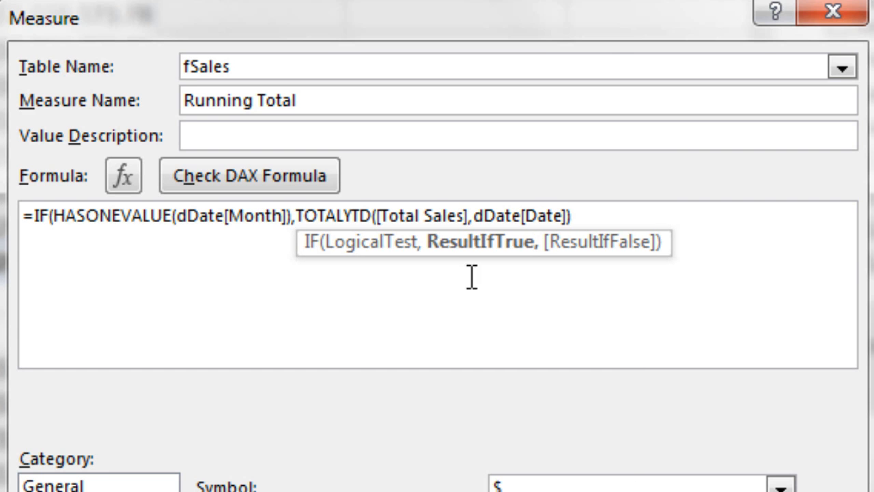
pyautogui.click(613, 217)
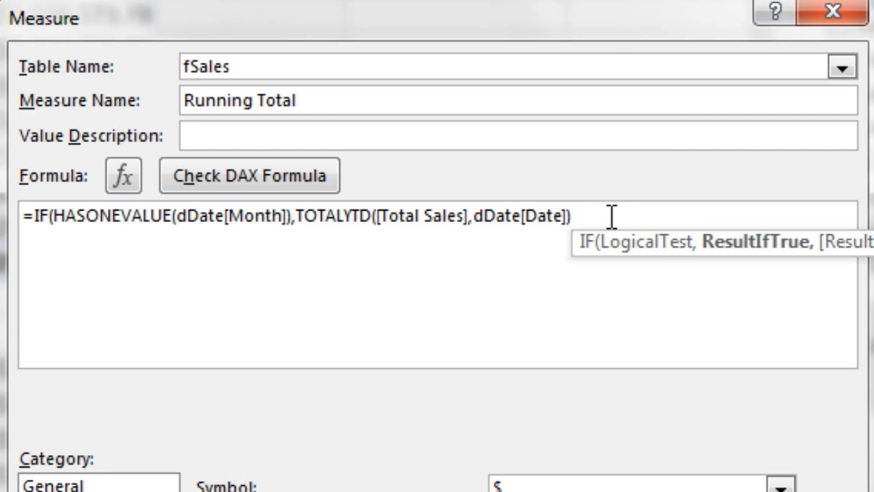
pyautogui.write(')')
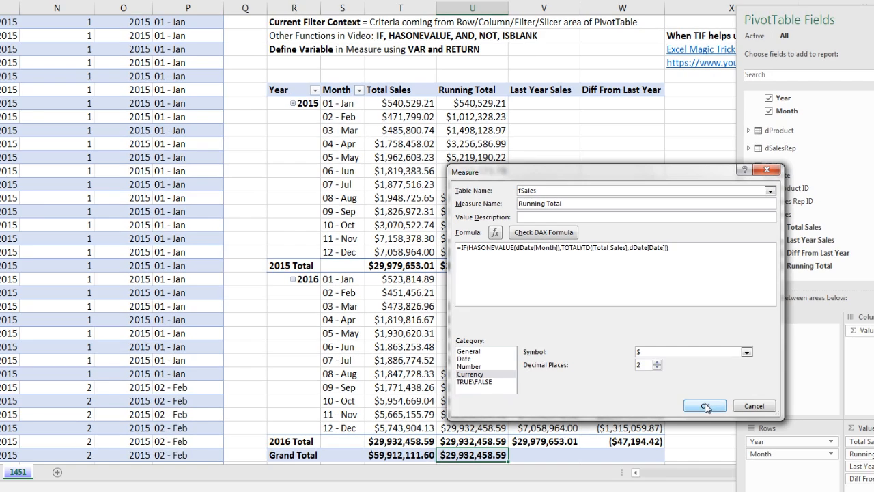
pyautogui.click(705, 406)
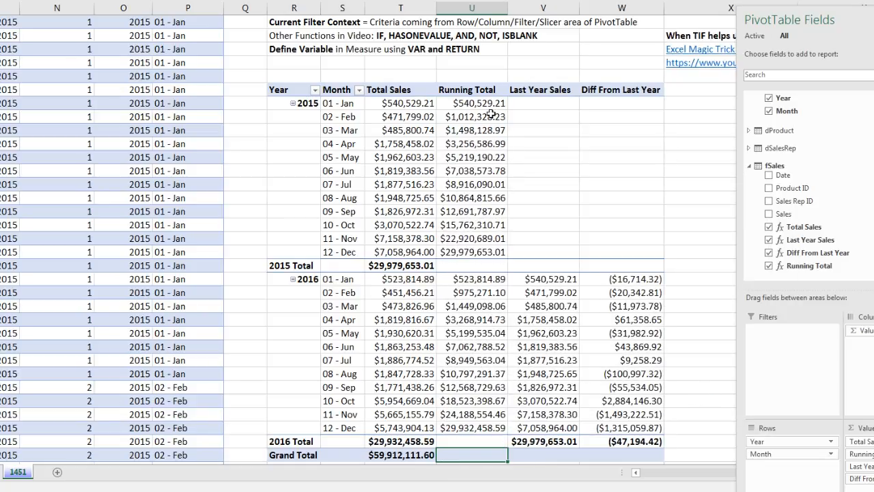
# - Review the monthly Running Total values and the reference links about date formulas and DAX measures above the PivotTable
pyautogui.moveTo(485, 104); pyautogui.dragTo(487, 426)
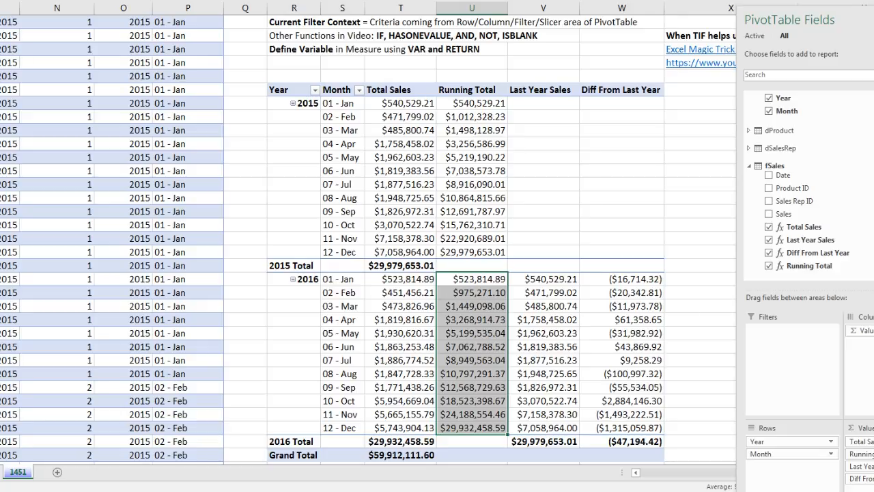
pyautogui.hscroll(5, 508, 204)
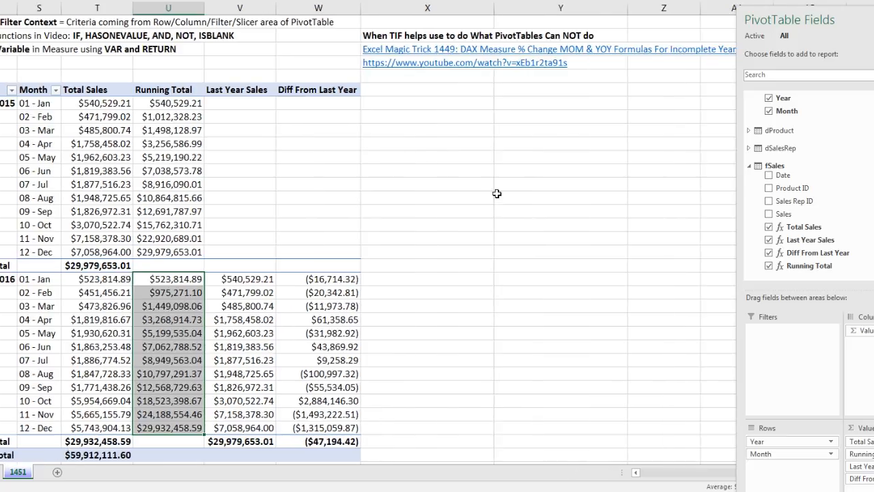
pyautogui.scroll(3, 368, 239)
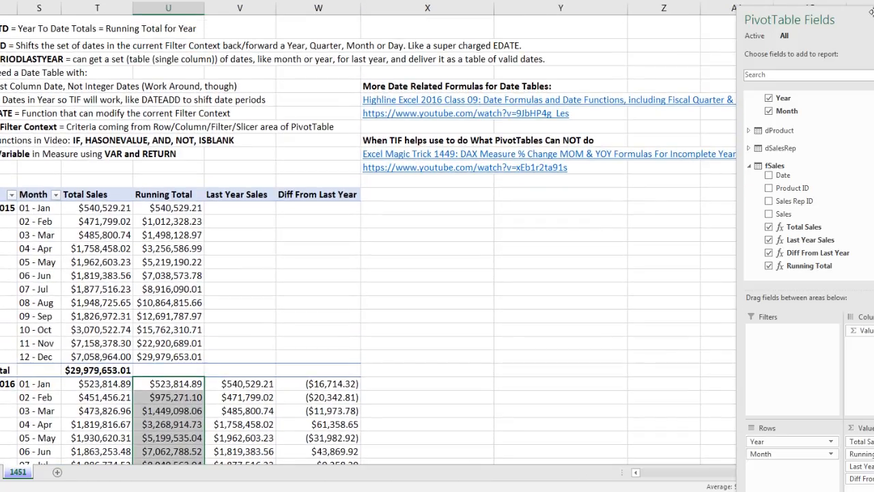
pyautogui.moveTo(859, 21); pyautogui.dragTo(872, 230)
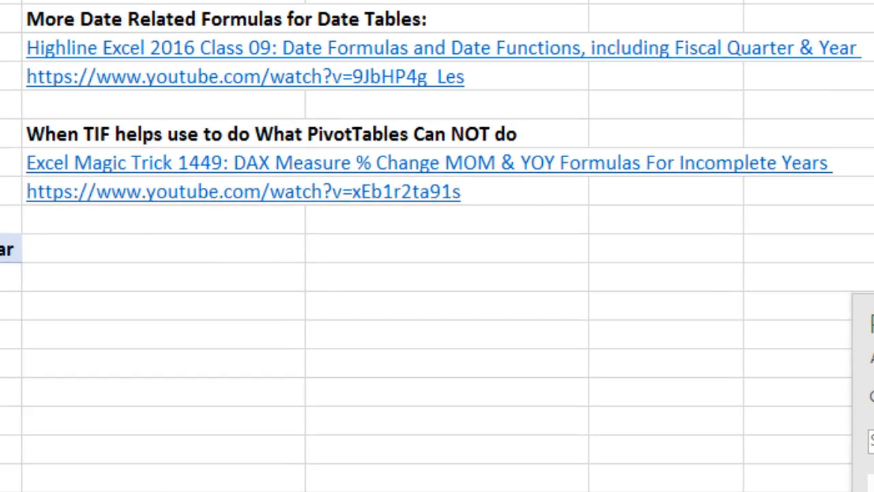
pyautogui.click(873, 323)
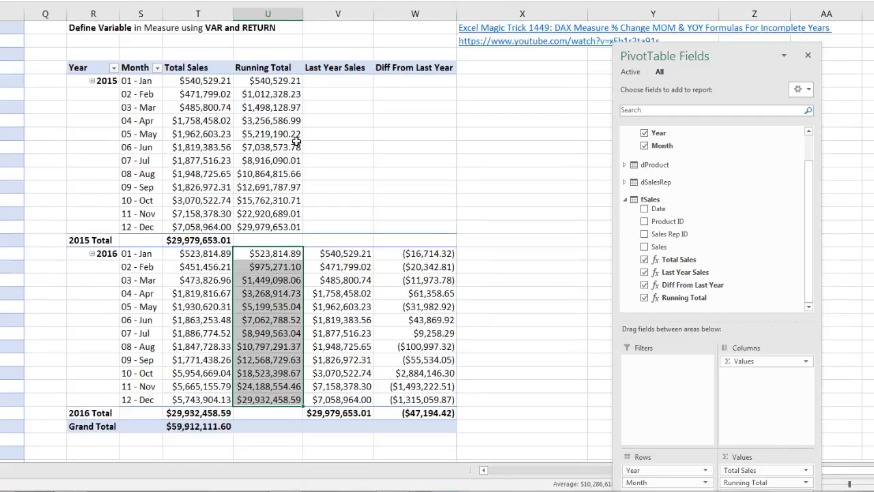
pyautogui.click(278, 134)
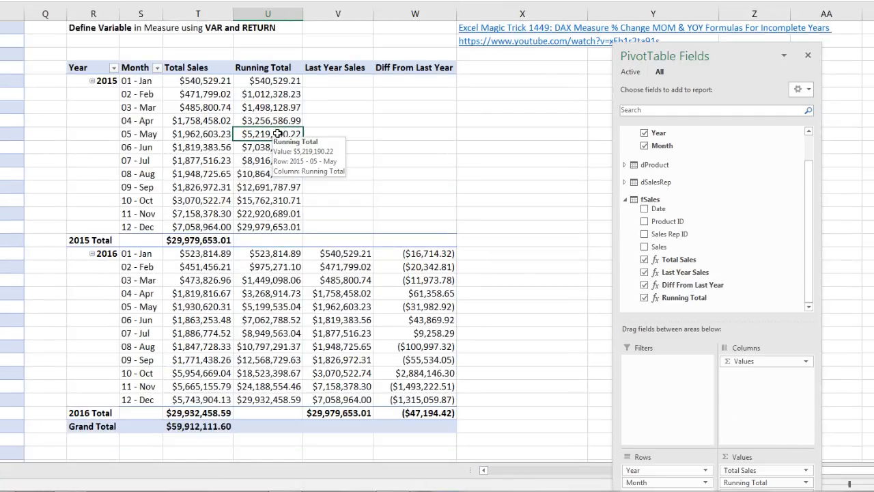
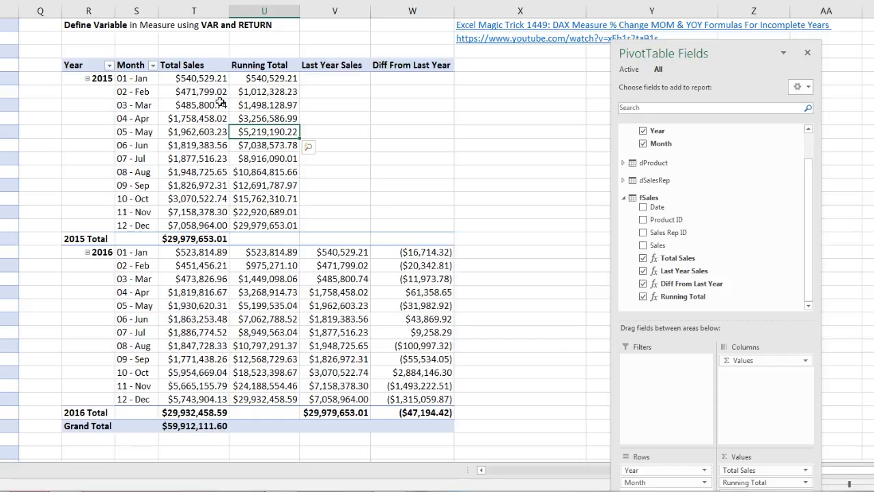
# - Start a new measure in the fSales table and name it Last Months Sales
pyautogui.rightClick(647, 199)
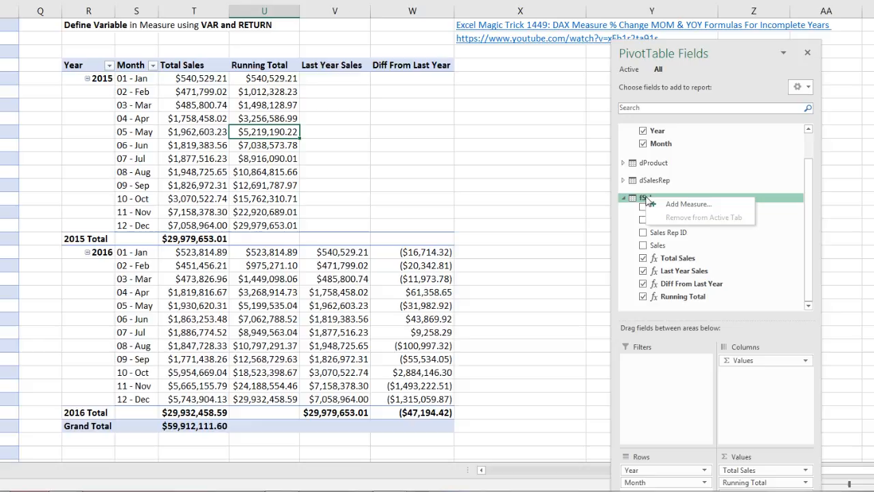
pyautogui.click(667, 204)
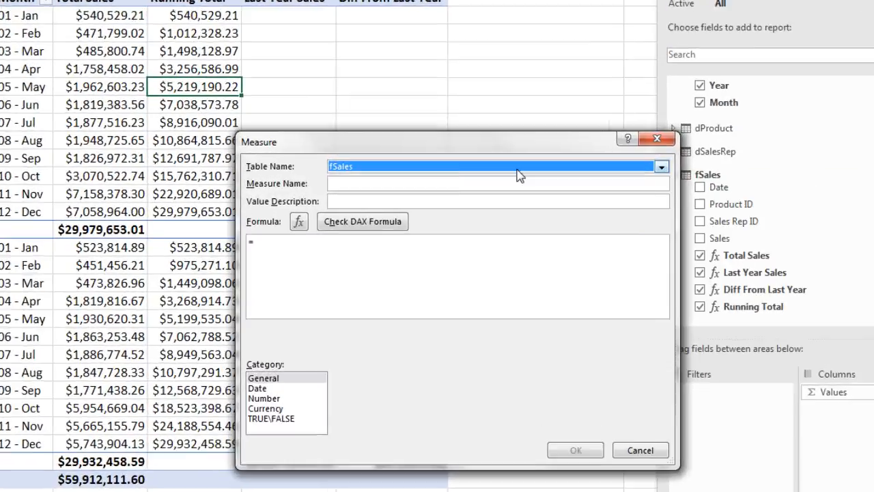
pyautogui.write('Last Months Sales')
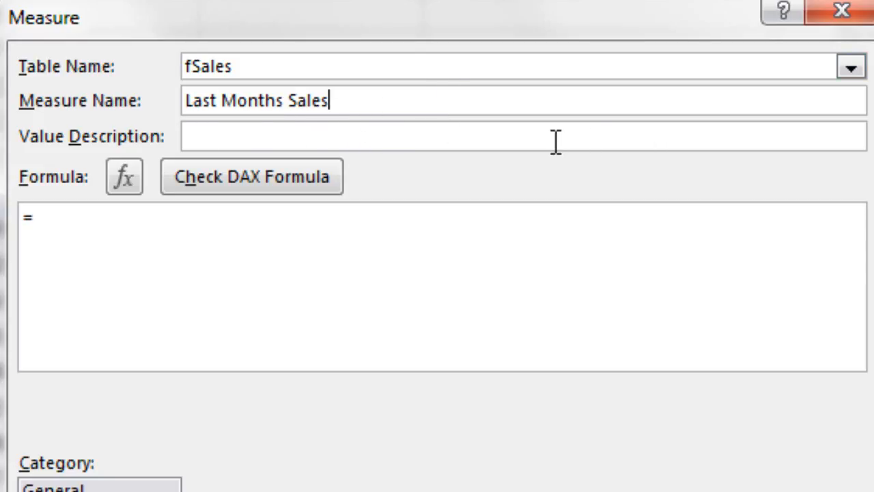
# - Begin the Last Months Sales formula with CALCULATE, using [Total Sales] as the expression
pyautogui.click(127, 220)
pyautogui.write('c')
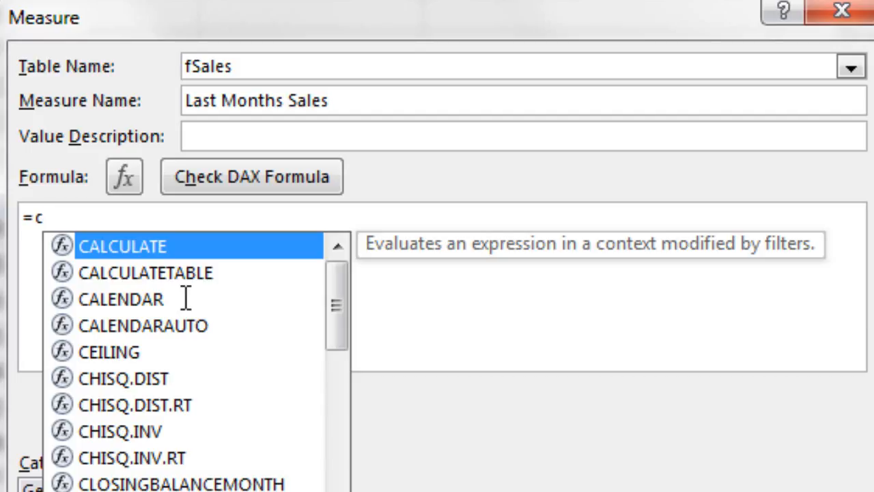
pyautogui.press('Tab')
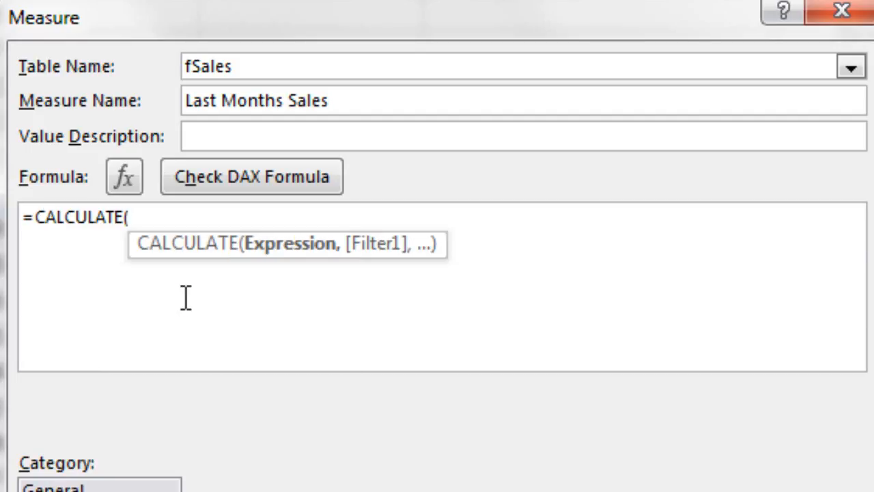
pyautogui.write('[')
pyautogui.press('Down')
pyautogui.press('Down')
pyautogui.press('Down')
pyautogui.press('Tab')
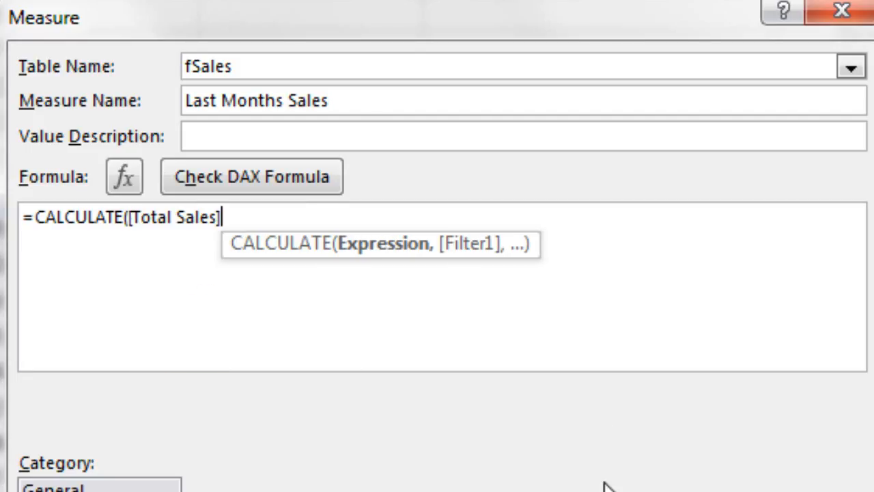
pyautogui.write(',')
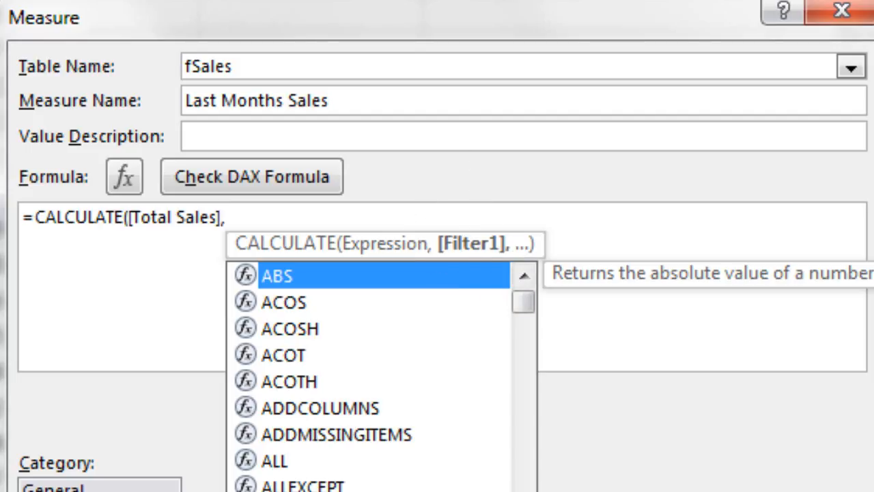
# - Add the DATEADD function as the CALCULATE filter, with dDate[Date] as its dates argument
pyautogui.write('date')
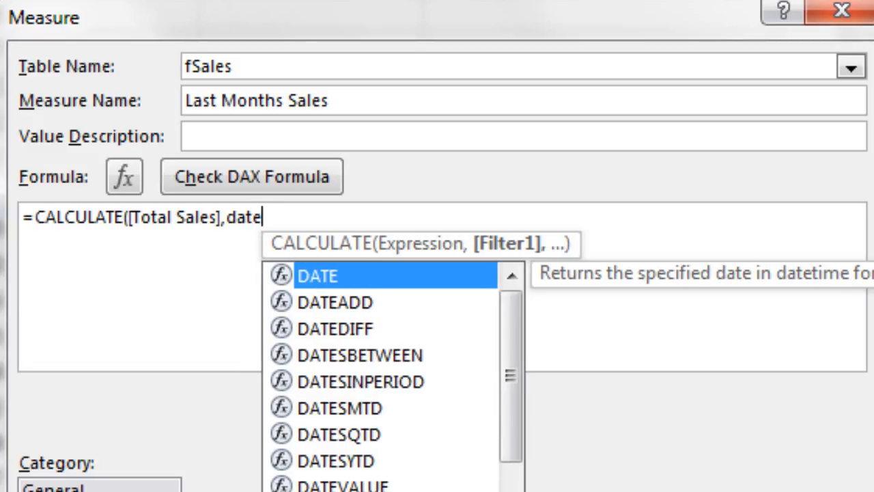
pyautogui.press('Down')
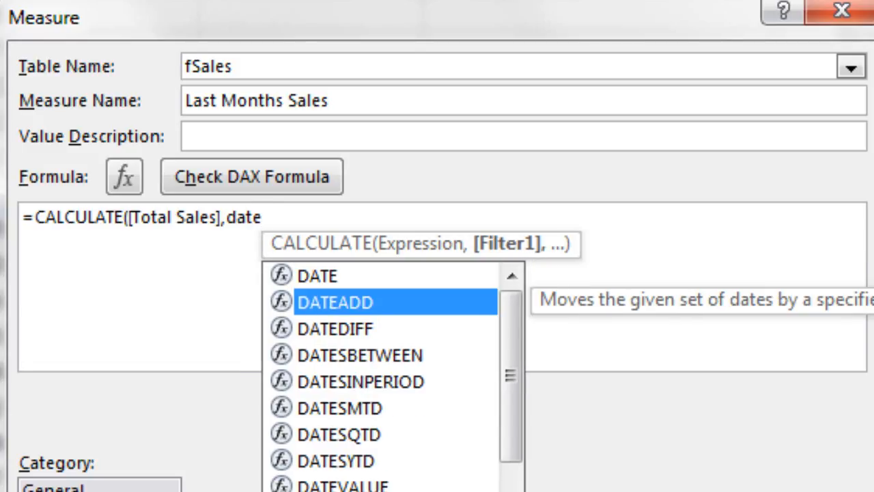
pyautogui.press('Tab')
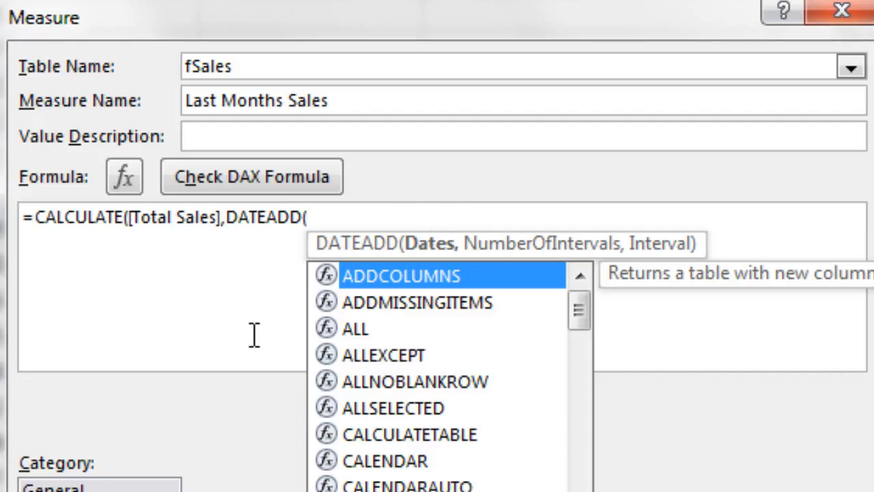
pyautogui.write('dd')
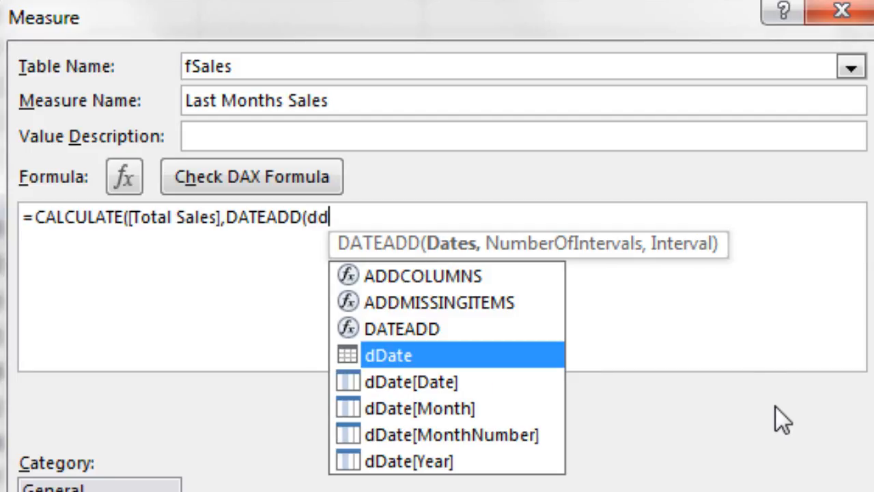
pyautogui.press('Down')
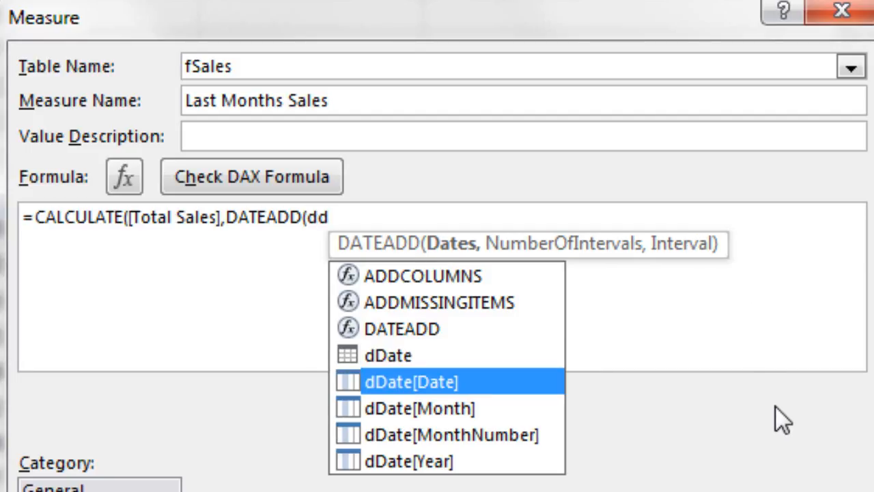
pyautogui.press('Tab')
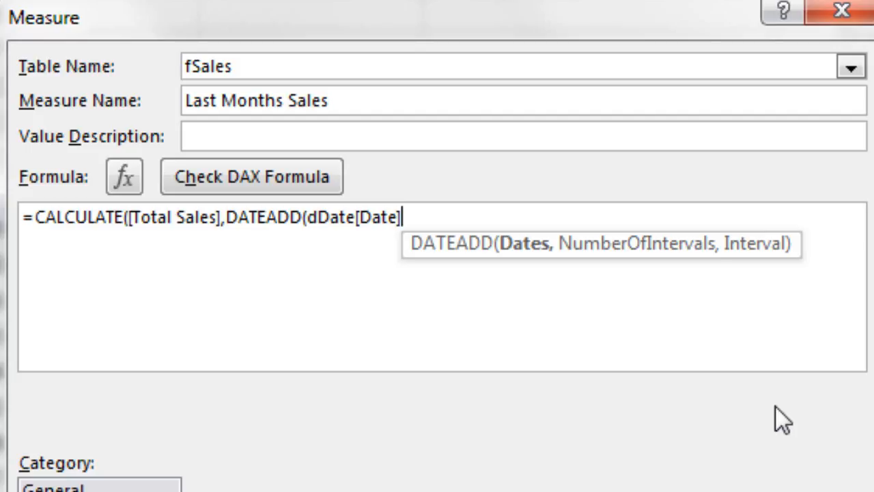
pyautogui.write(',')
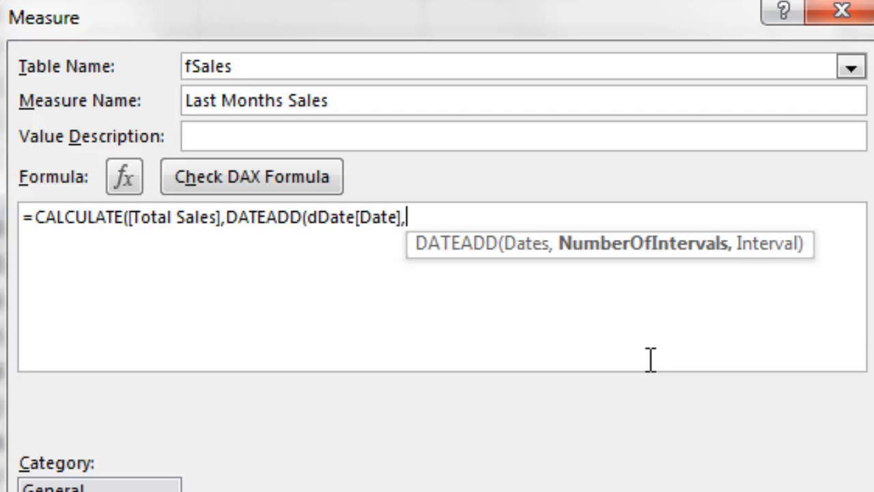
# - Set DATEADD's number of intervals to -1, after trying 1 and 0
pyautogui.write('1')
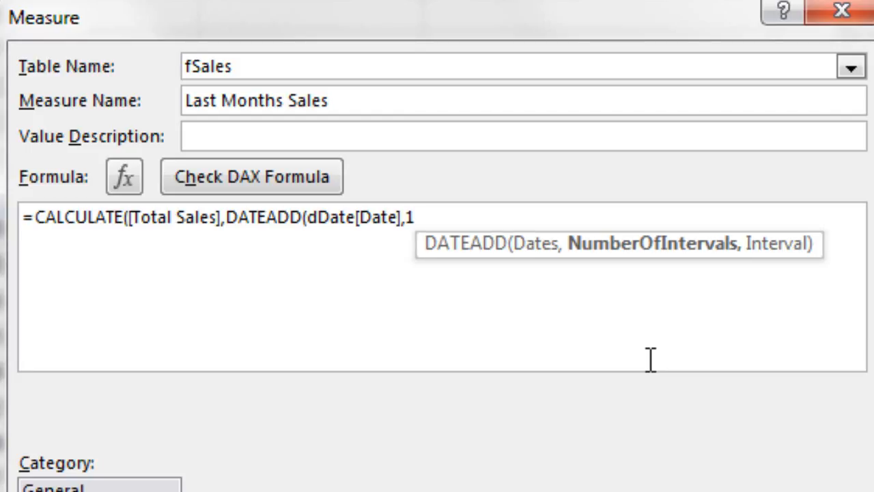
pyautogui.press('BackSpace')
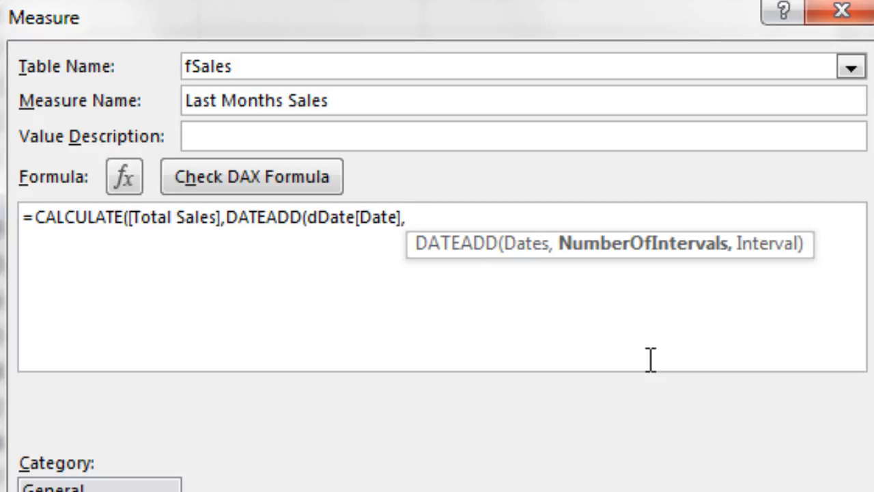
pyautogui.write('0')
pyautogui.press('BackSpace')
pyautogui.write('-1')
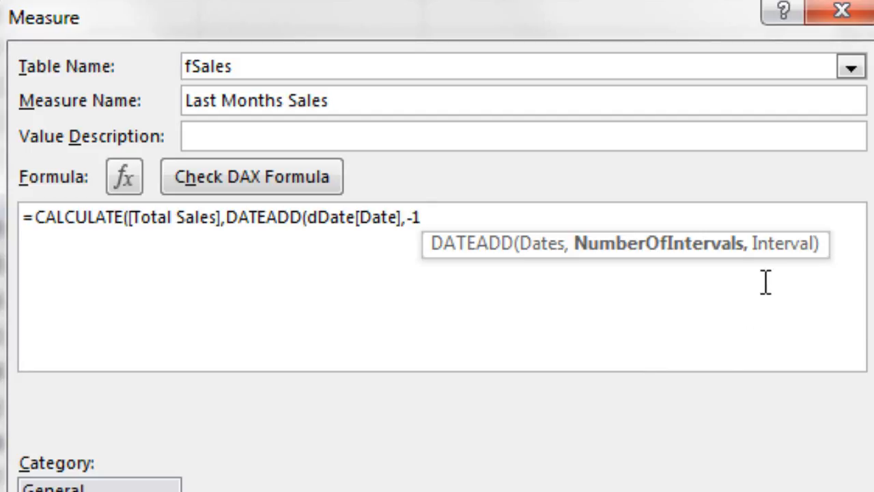
# - Set DATEADD's interval to MONTH and close the DATEADD and CALCULATE functions in the Last Months Sales formula
pyautogui.write(',')
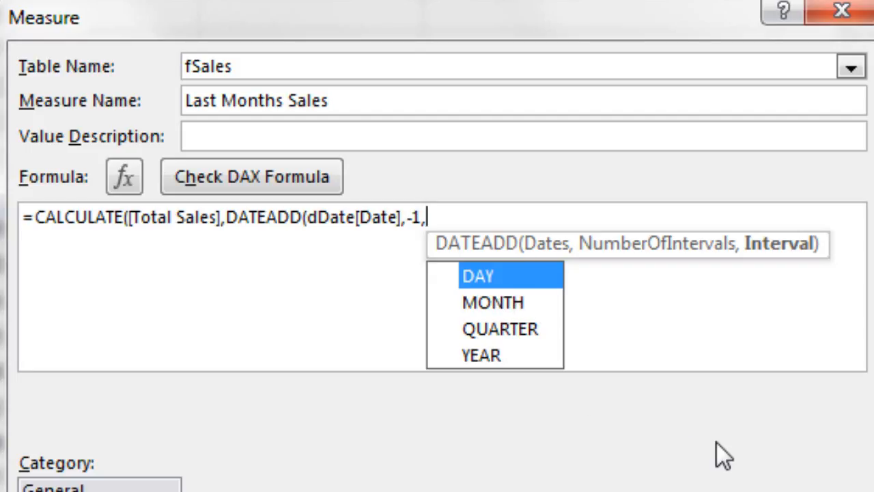
pyautogui.press('Down')
pyautogui.press('Tab')
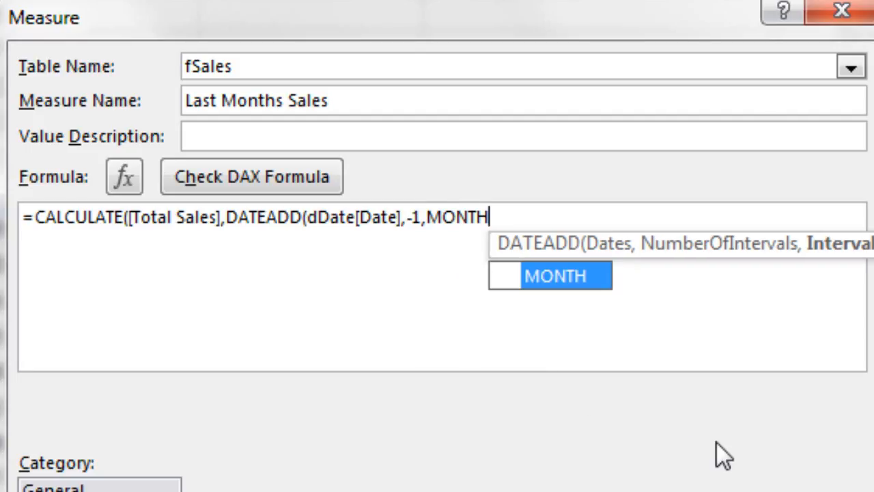
pyautogui.write(')')
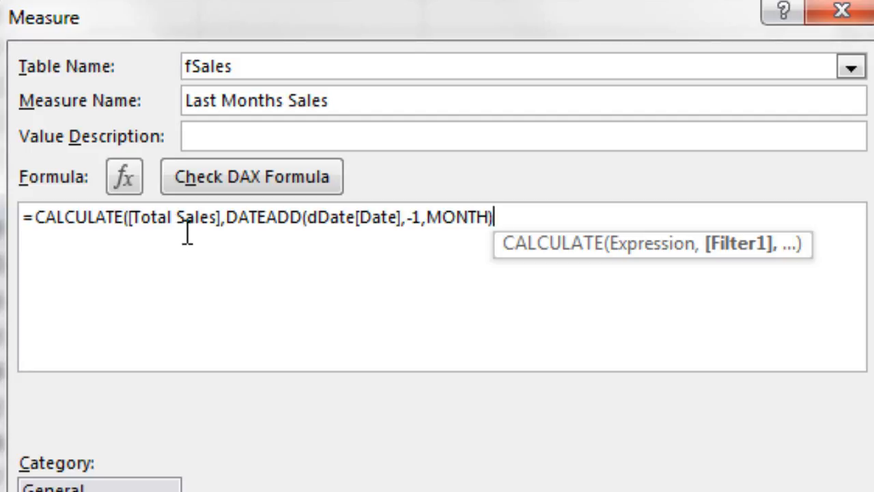
pyautogui.write(')')
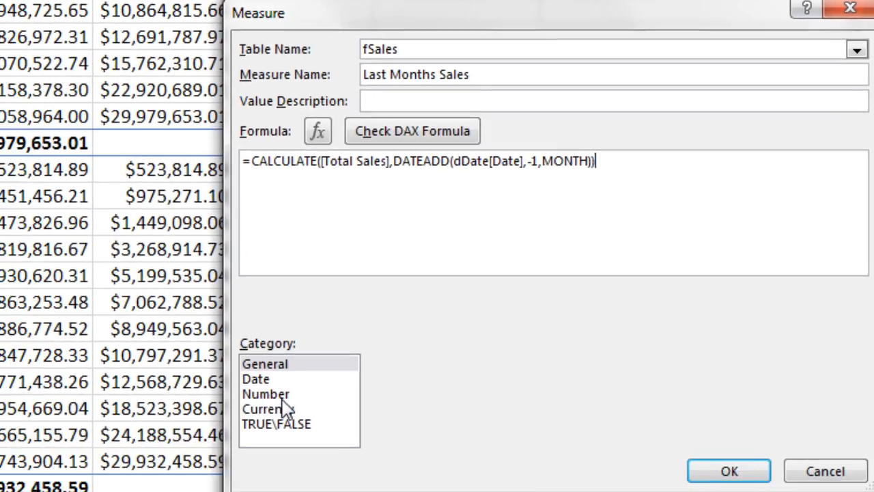
# - Format the Last Months Sales measure as Currency with the $ symbol and 2 decimal places, and save it
pyautogui.click(230, 408)
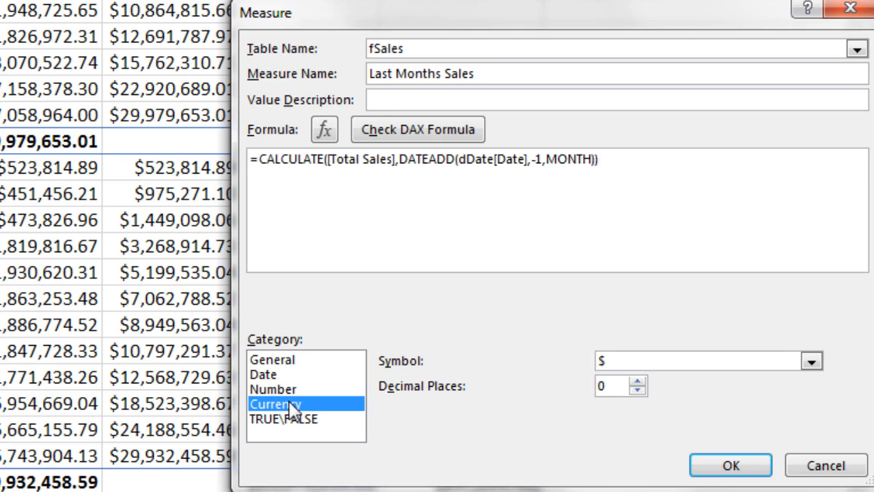
pyautogui.click(637, 381)
pyautogui.click(637, 381)
pyautogui.click(668, 456)
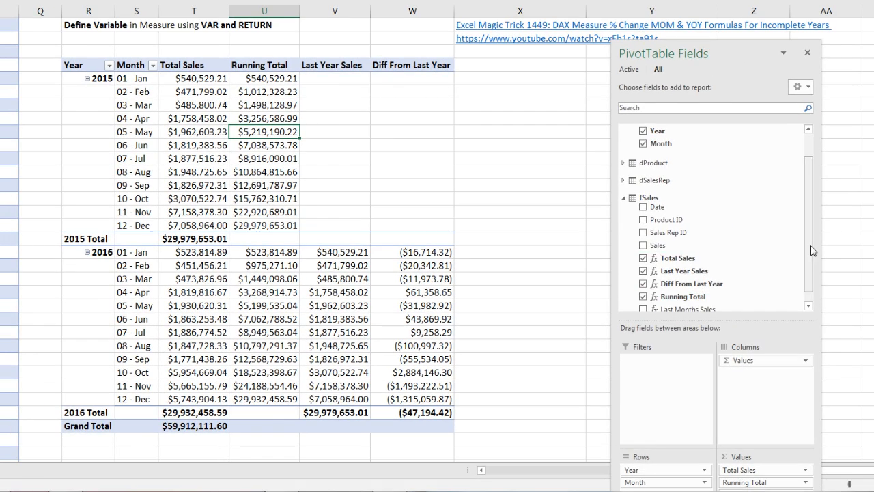
# - Add the Last Months Sales measure to the PivotTable's values and check its February and December 2015 cells
pyautogui.scroll(-1, 813, 251)
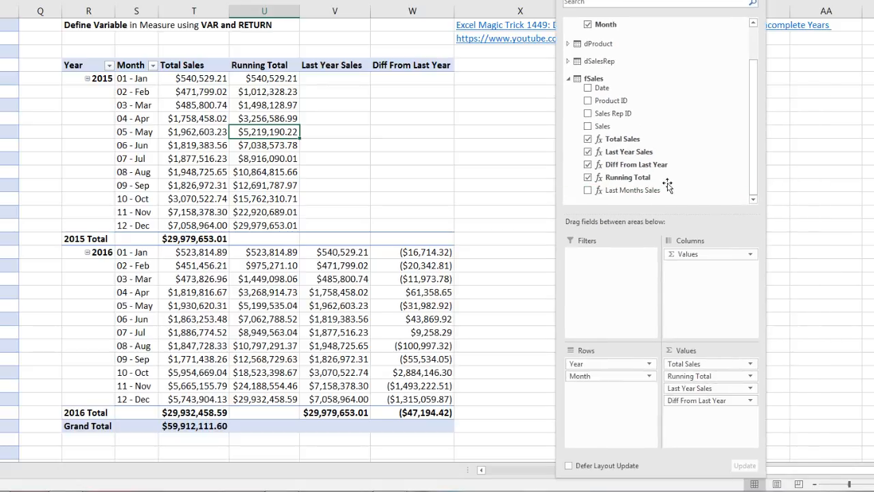
pyautogui.moveTo(615, 190); pyautogui.dragTo(710, 431)
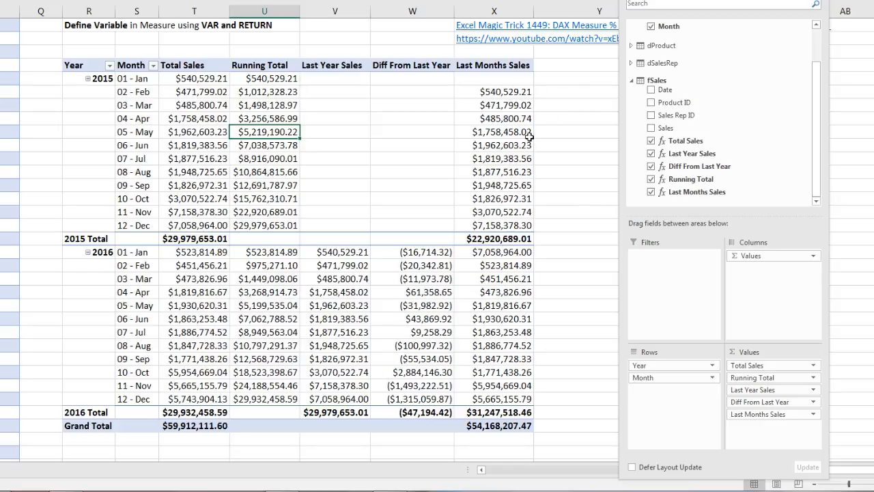
pyautogui.click(489, 228)
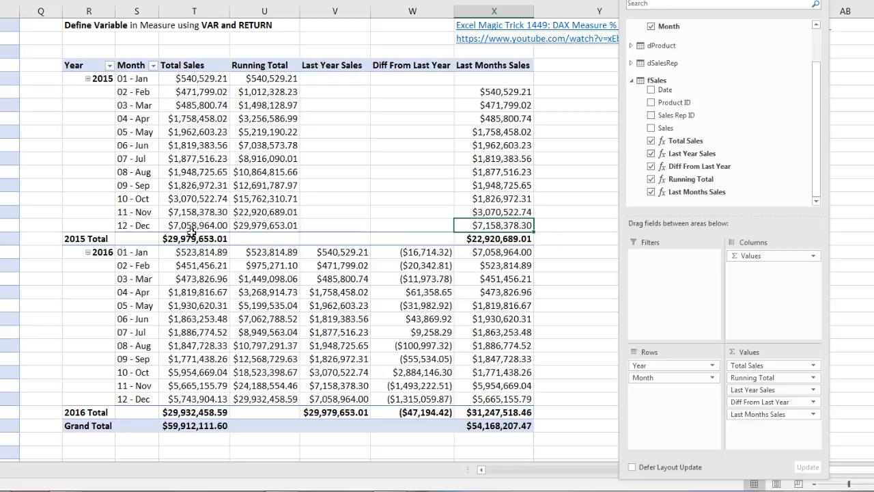
pyautogui.click(478, 93)
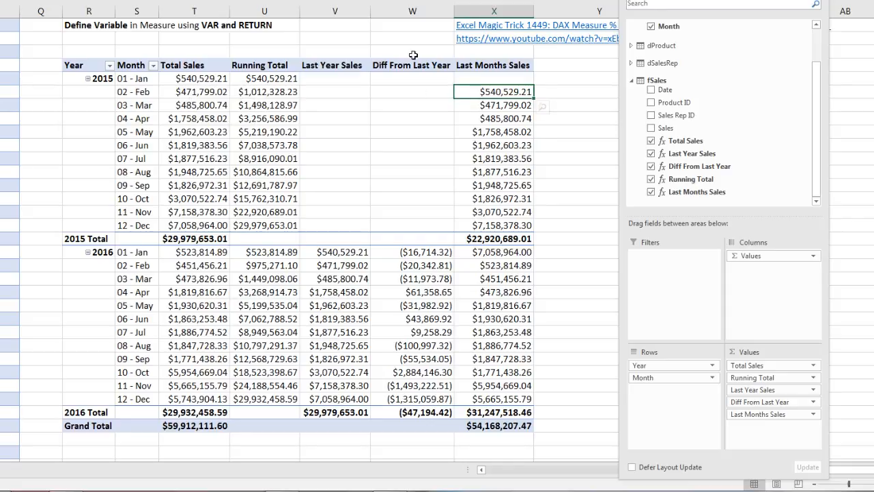
pyautogui.moveTo(490, 77)
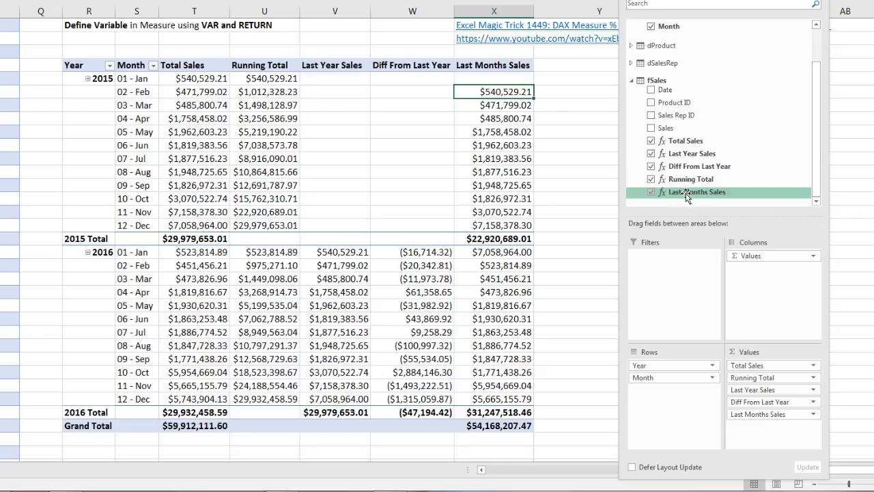
# - Edit the Last Months Sales measure so that its CALCULATE expression is assigned to a variable with VAR LastMonth =
pyautogui.rightClick(684, 195)
pyautogui.click(710, 199)
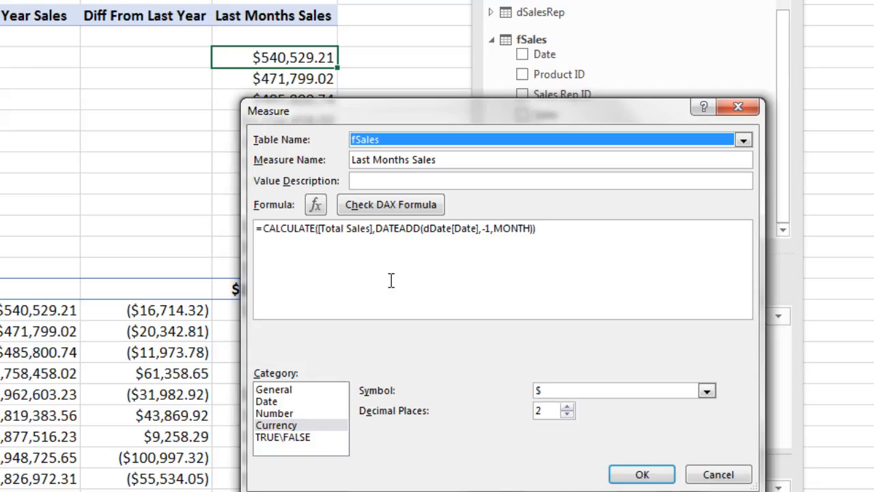
pyautogui.click(264, 232)
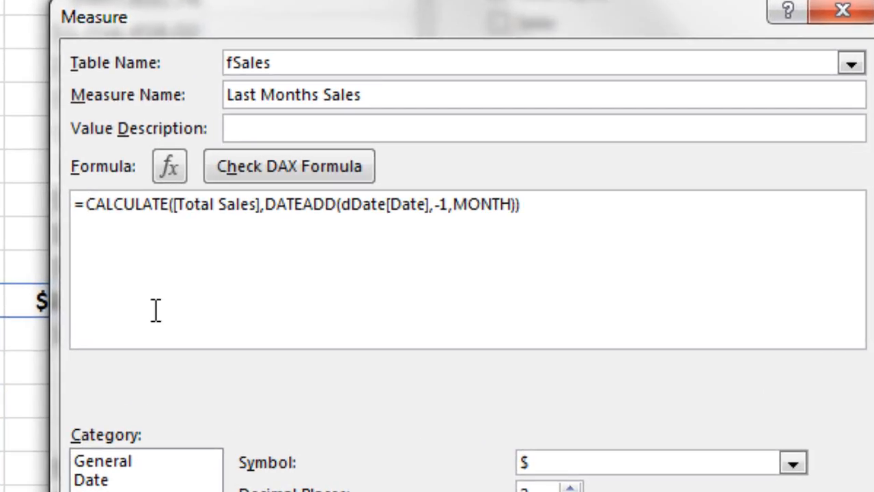
pyautogui.press('Return')
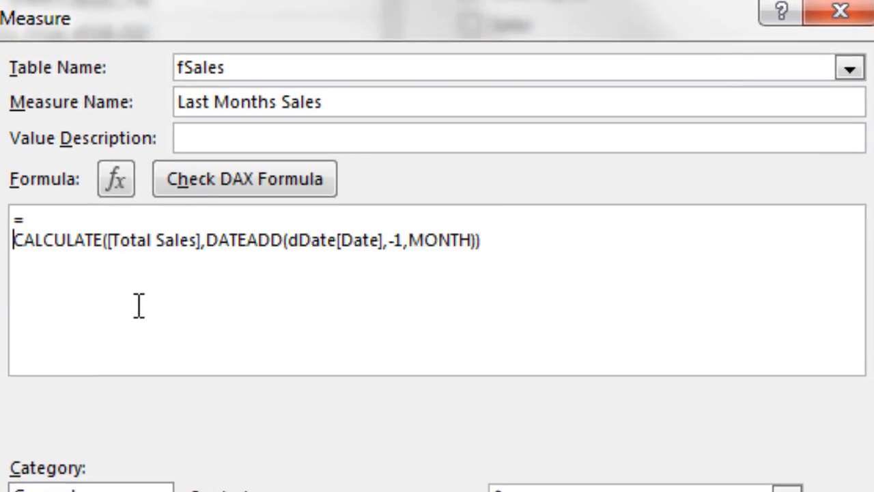
pyautogui.click(48, 222)
pyautogui.write('VAR')
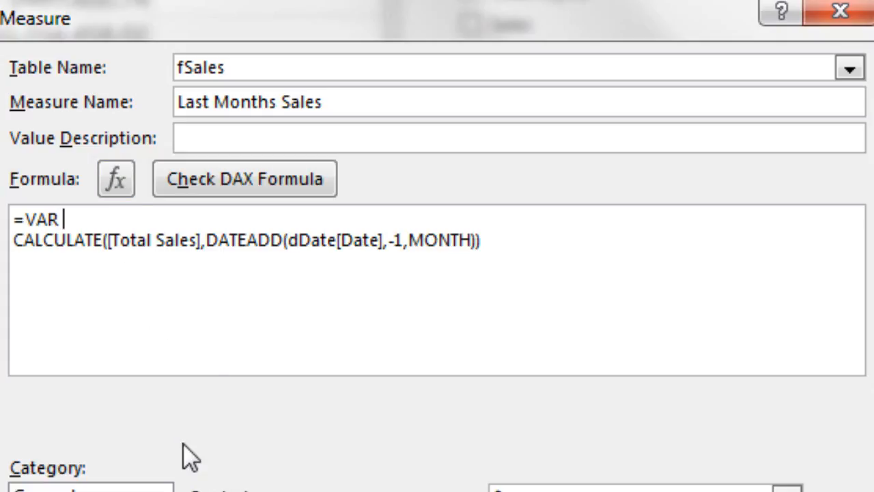
pyautogui.write('LastMonth')
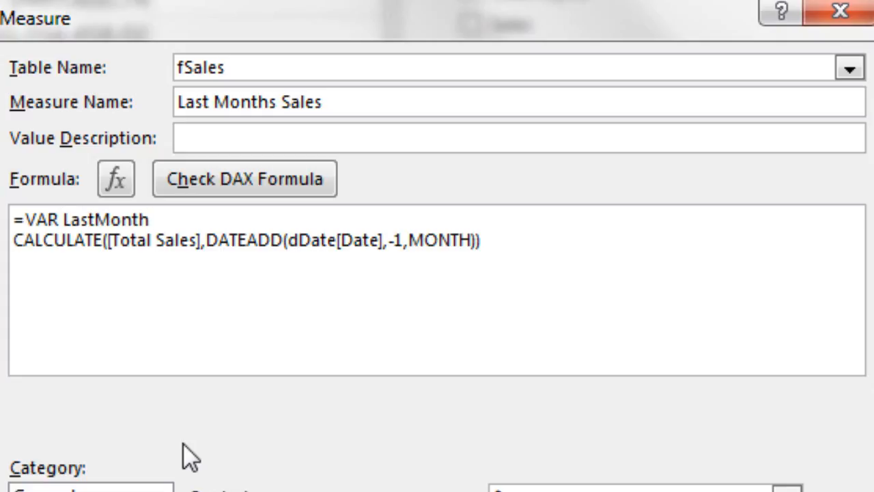
pyautogui.write(' =')
pyautogui.press('Delete')
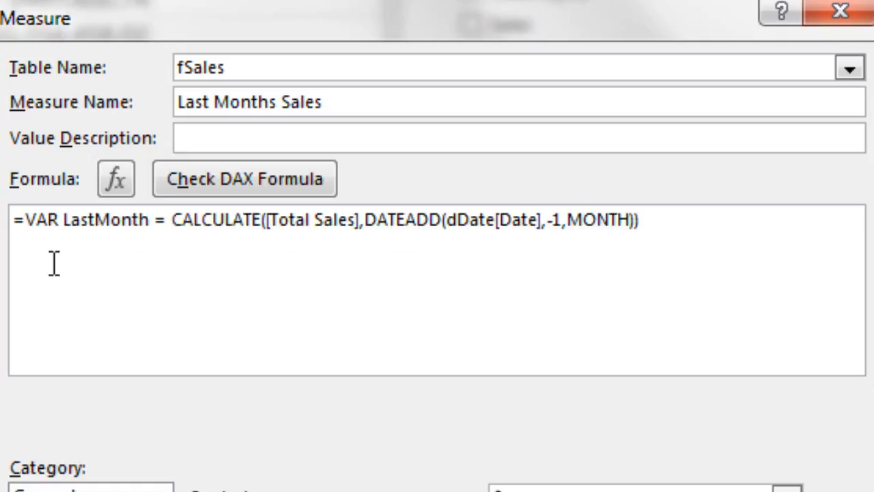
# - Add the RETURN keyword on its own line below the LastMonth variable definition
pyautogui.doubleClick(94, 232)
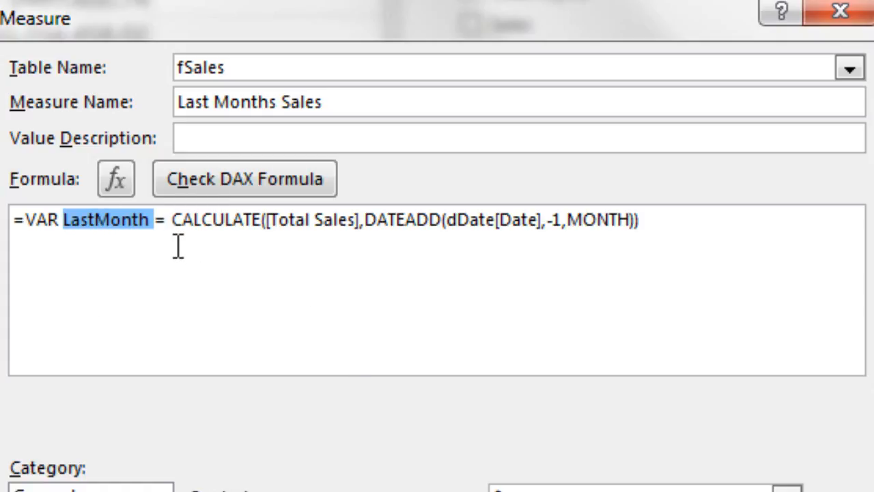
pyautogui.click(166, 219)
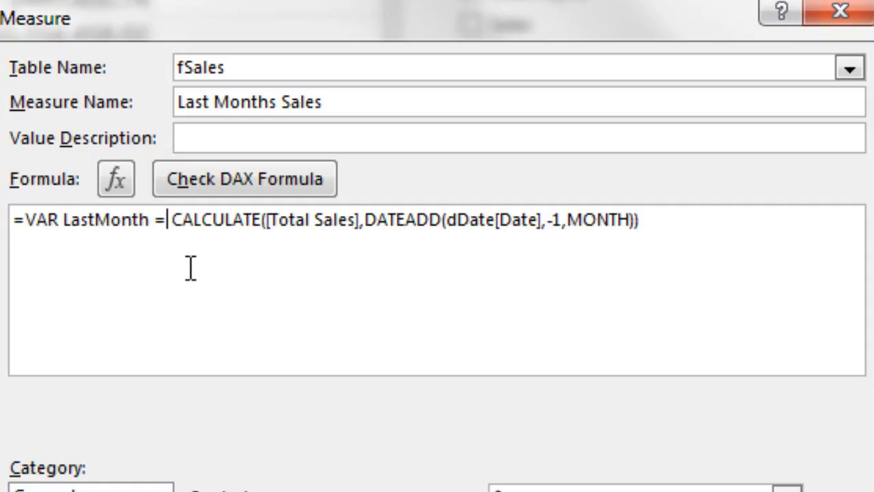
pyautogui.moveTo(172, 220); pyautogui.dragTo(665, 220)
pyautogui.click(699, 238)
pyautogui.press('Return')
pyautogui.write('RETURN')
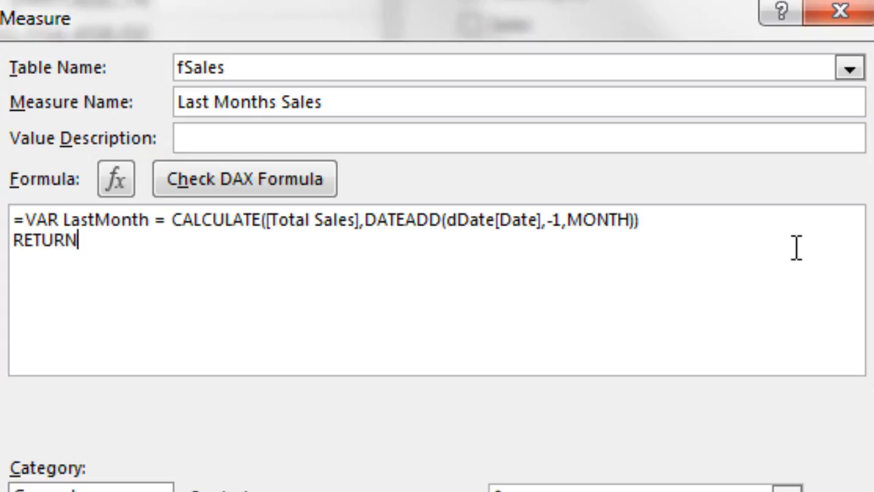
pyautogui.press('Return')
# - Enter [Total Sales]-LastMonth below RETURN as the expression the measure returns
pyautogui.doubleClick(131, 220)
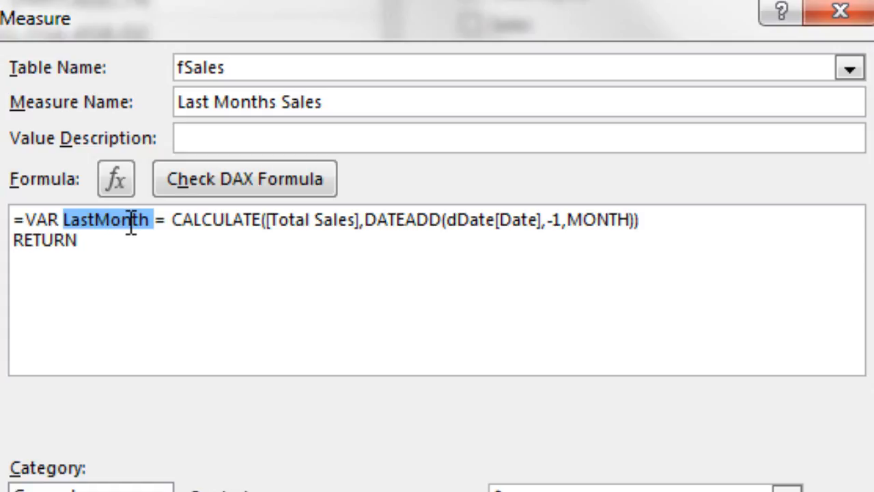
pyautogui.click(76, 271)
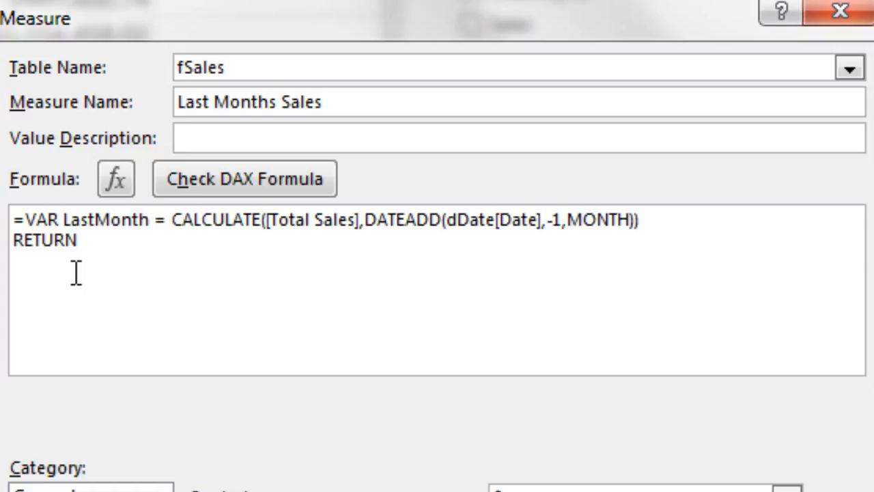
pyautogui.write('[')
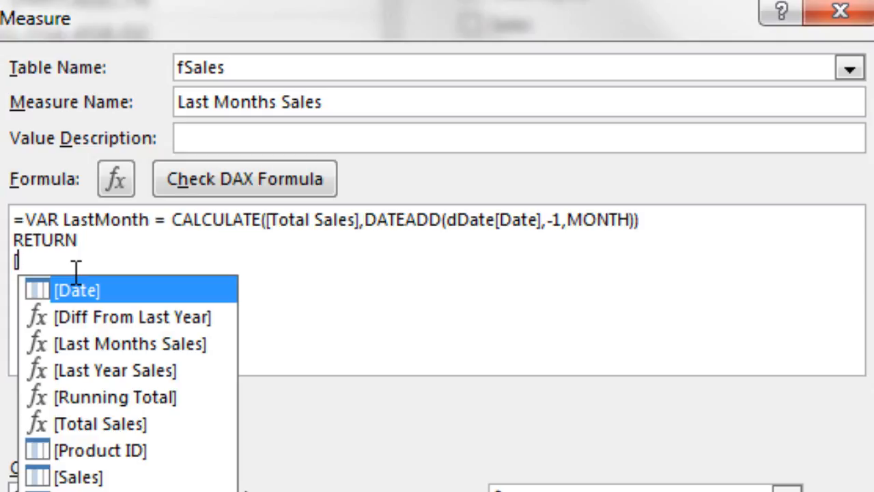
pyautogui.write('t')
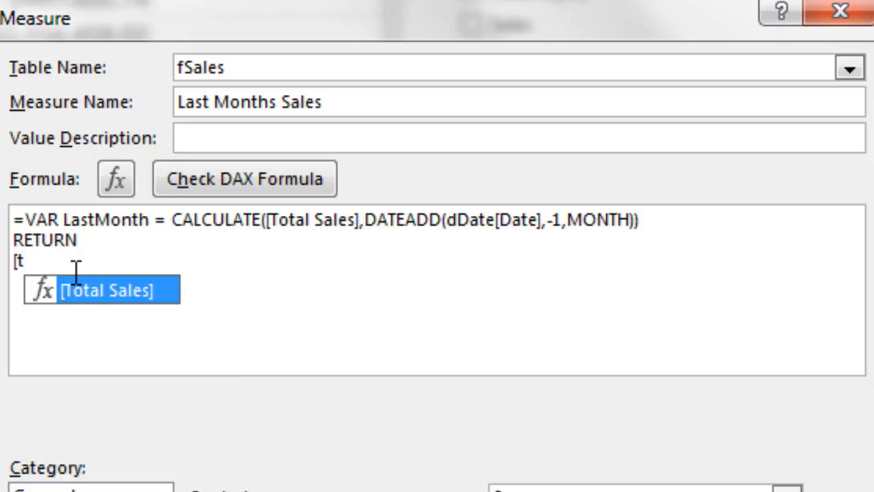
pyautogui.press('Tab')
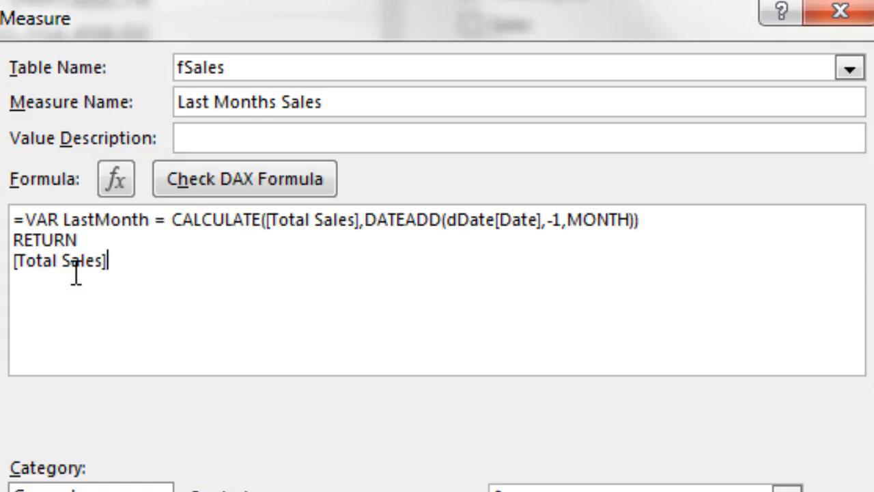
pyautogui.write('-L')
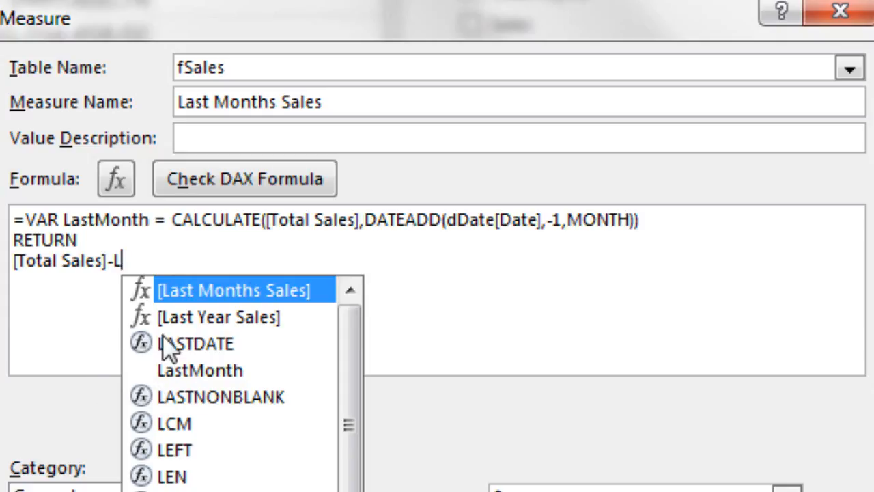
pyautogui.press('Down')
pyautogui.press('Down')
pyautogui.press('Down')
pyautogui.press('Tab')
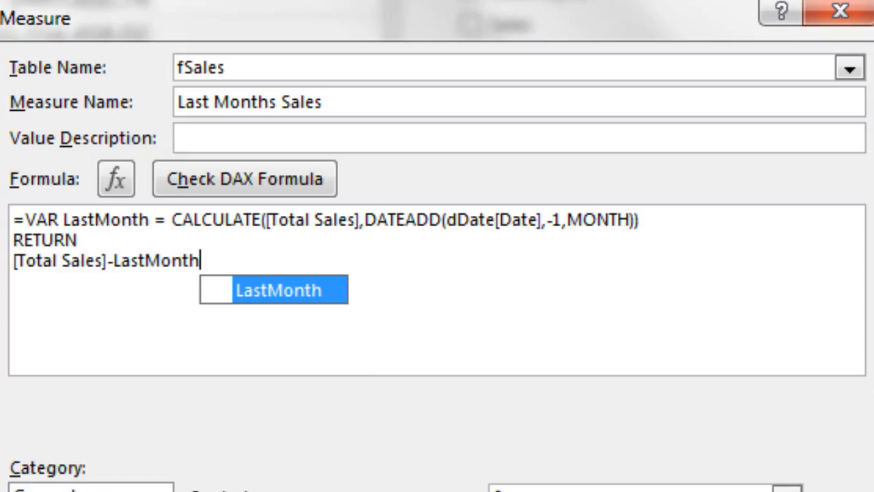
# - Rename the measure as Diff From Last Month and save the changes
pyautogui.moveTo(329, 102); pyautogui.dragTo(130, 109)
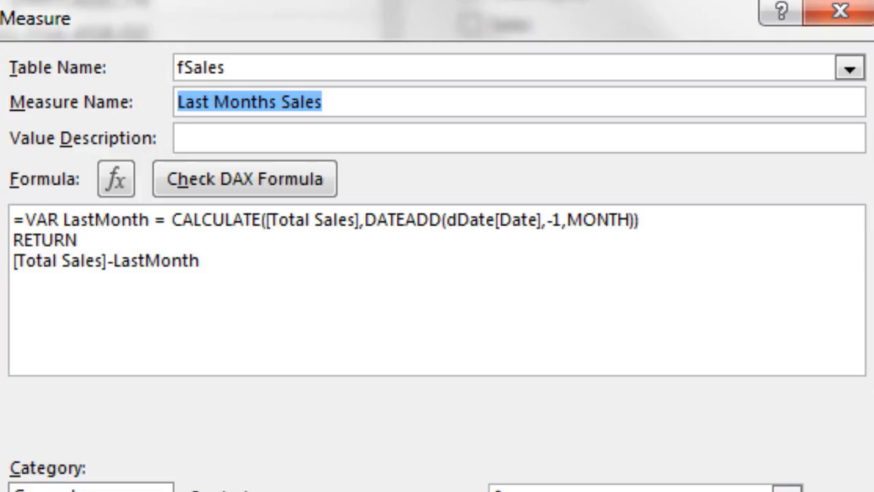
pyautogui.write('Diff From Last Month')
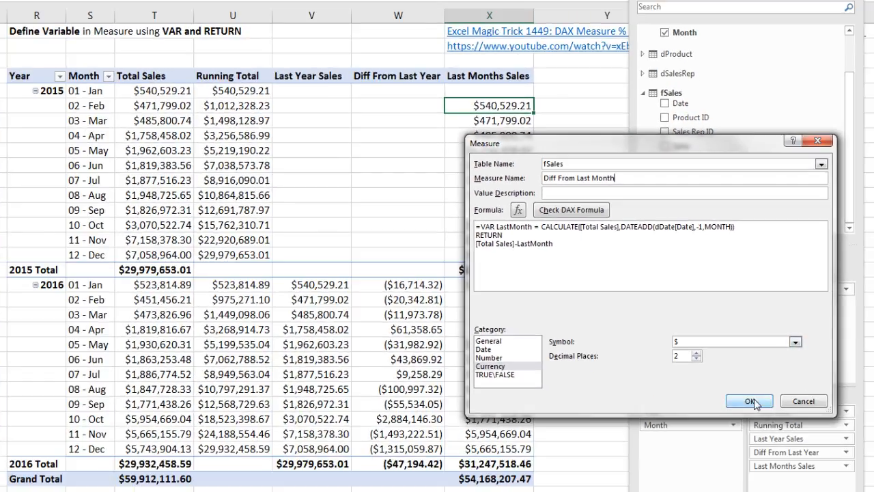
pyautogui.click(751, 402)
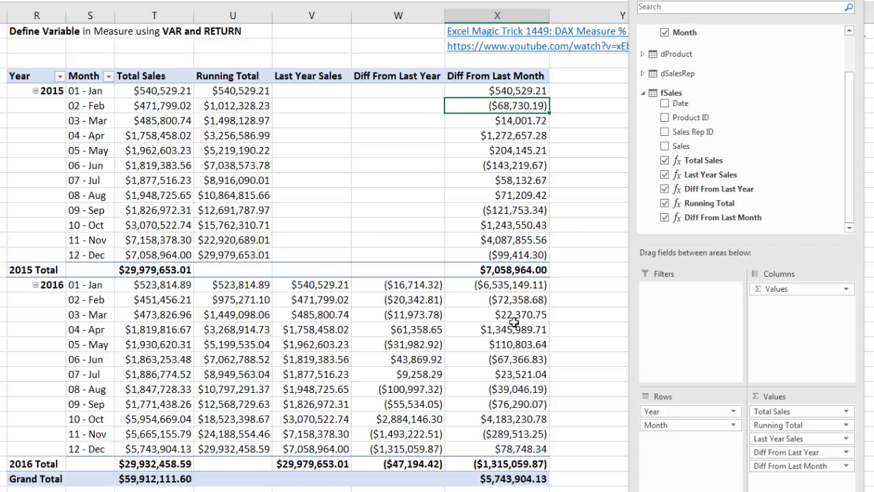
# - Examine the Diff From Last Month results for January, March and April 2015, the 2015 total and the grand total
pyautogui.click(490, 92)
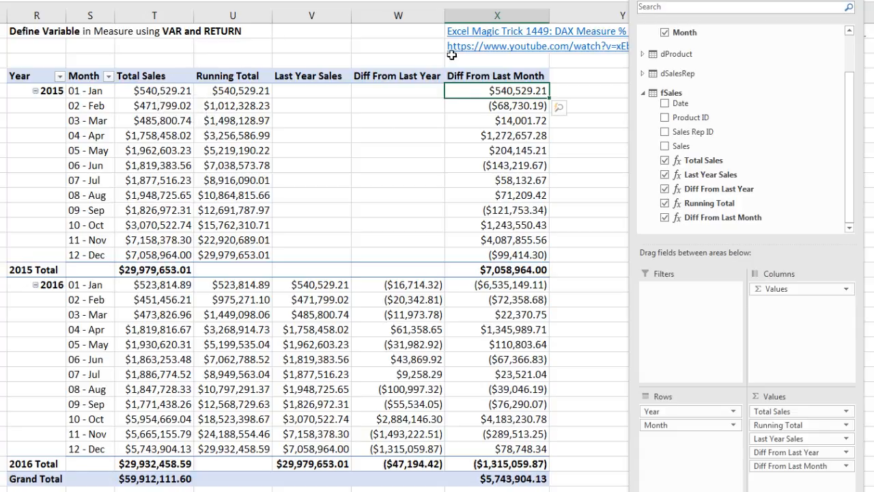
pyautogui.click(485, 274)
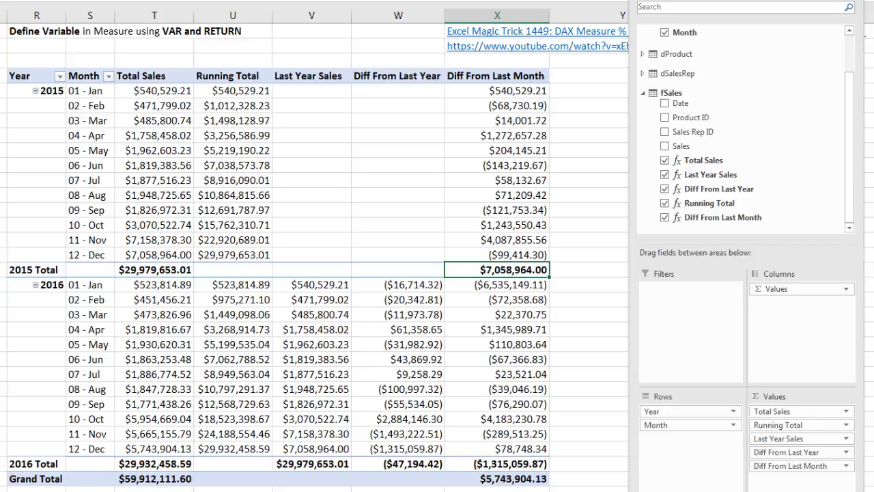
pyautogui.click(481, 479)
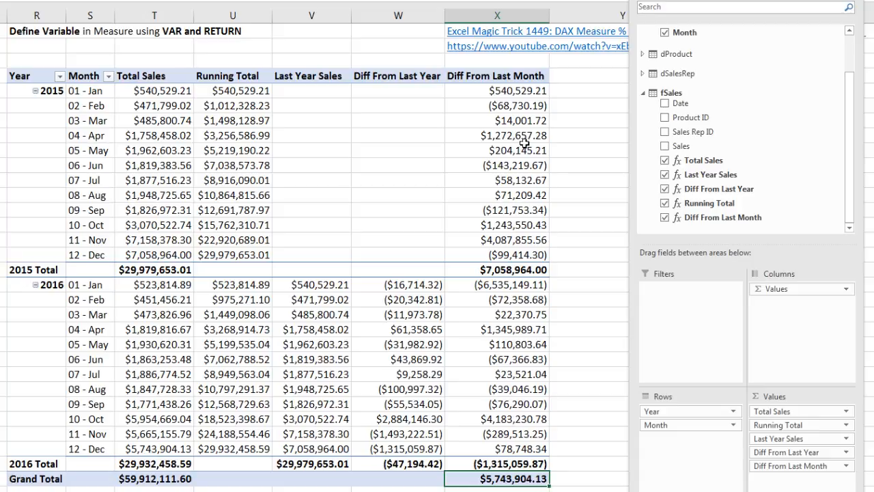
pyautogui.click(482, 122)
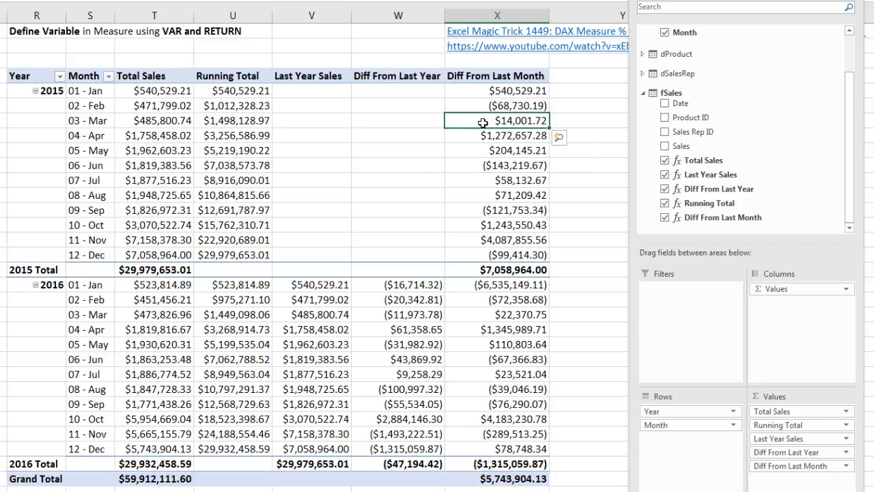
pyautogui.click(476, 136)
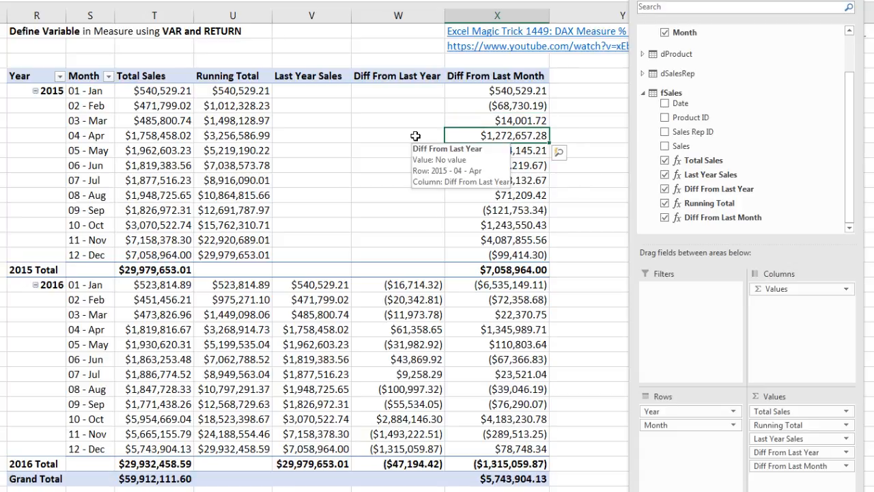
# - Edit the Diff From Last Month measure, inserting an IF function with a nested AND before [Total Sales]-LastMonth
pyautogui.moveTo(418, 125)
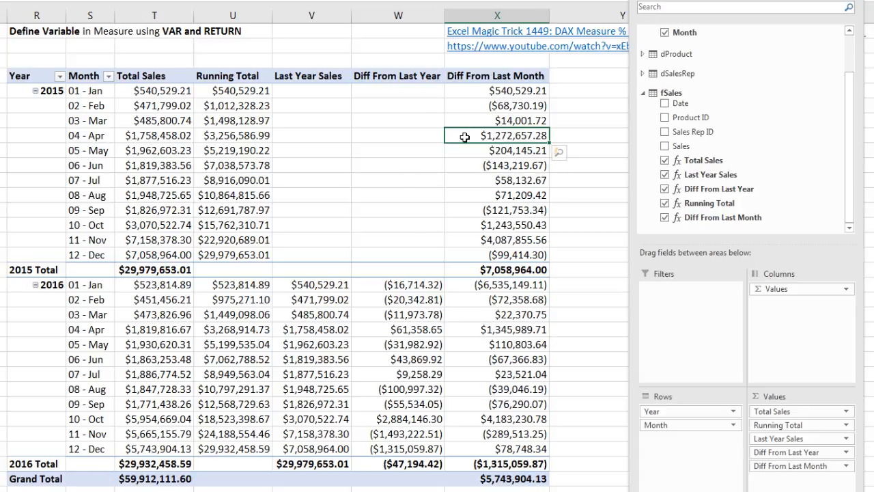
pyautogui.moveTo(464, 138)
pyautogui.rightClick(703, 221)
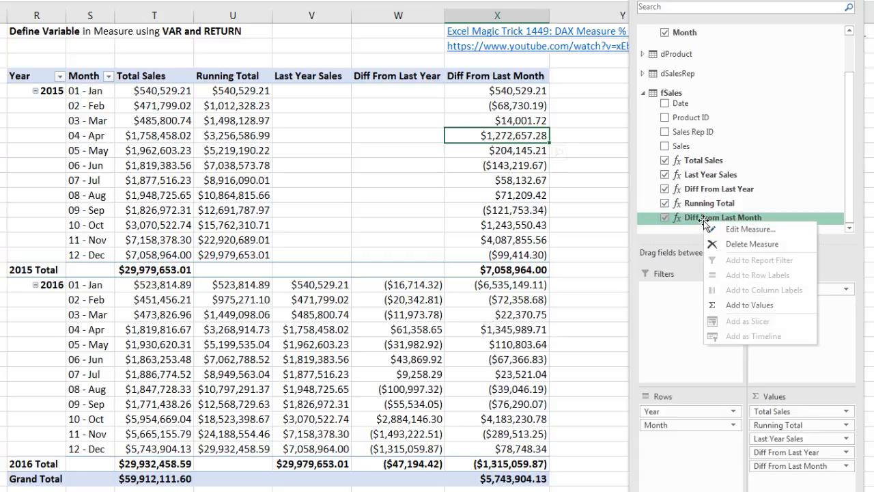
pyautogui.click(729, 233)
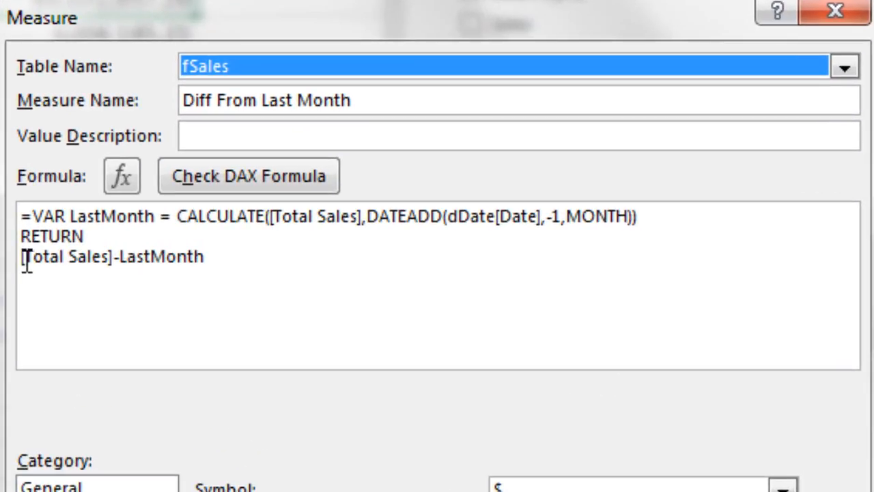
pyautogui.click(25, 263)
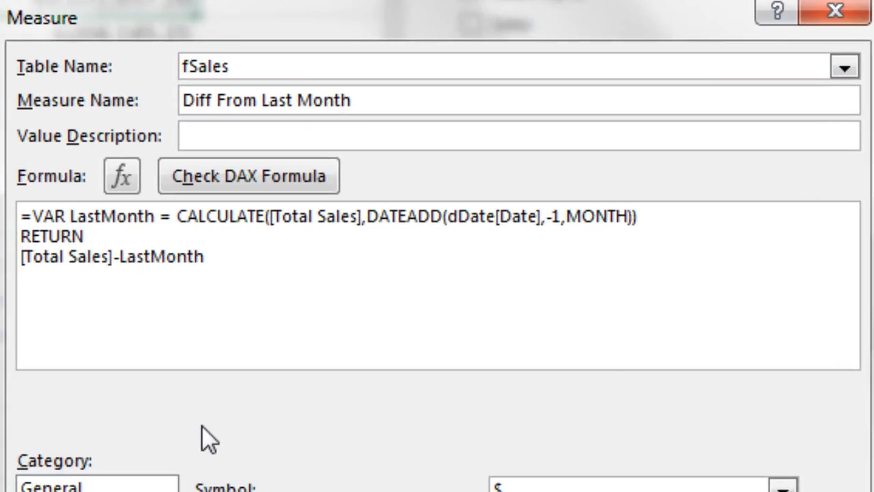
pyautogui.write('i')
pyautogui.press('Tab')
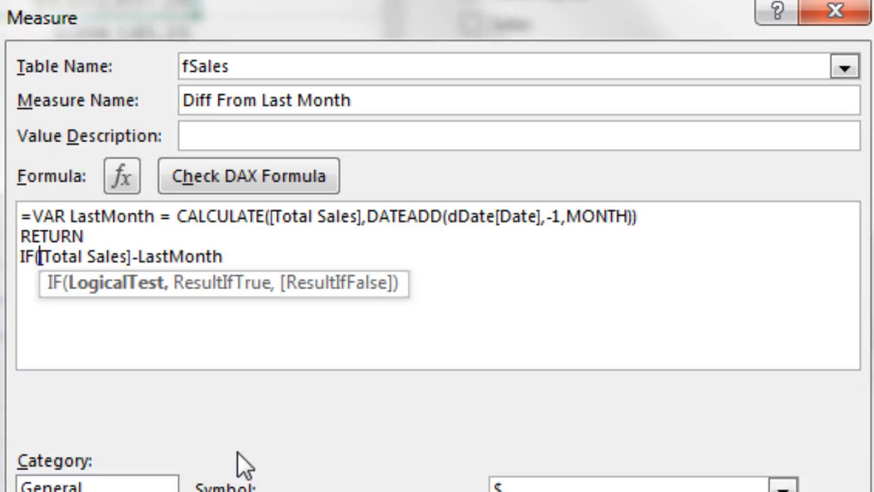
pyautogui.write('and')
pyautogui.press('Tab')
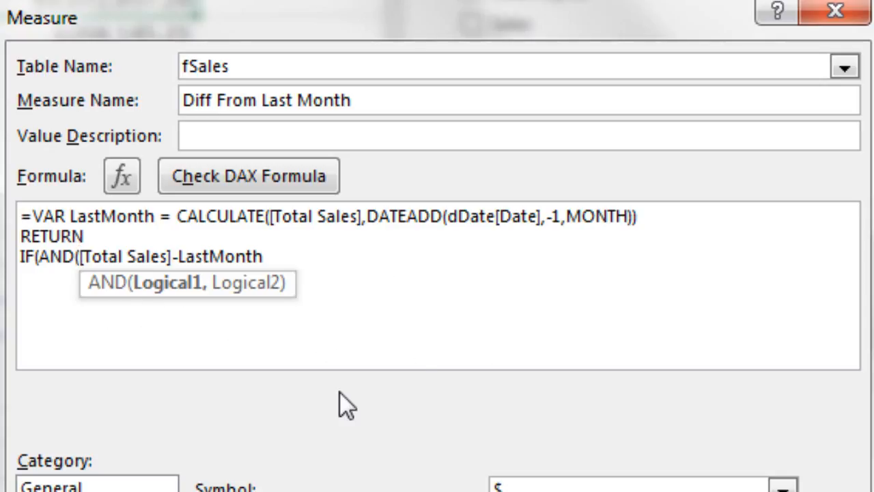
# - Enter HASONEVALUE(dDate[Month]) as the first logical condition of the AND function
pyautogui.write('h')
pyautogui.press('Down')
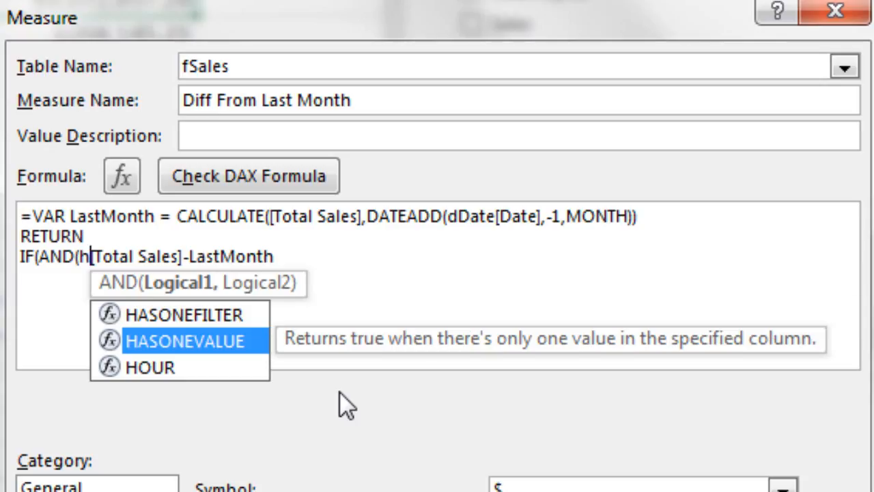
pyautogui.press('Tab')
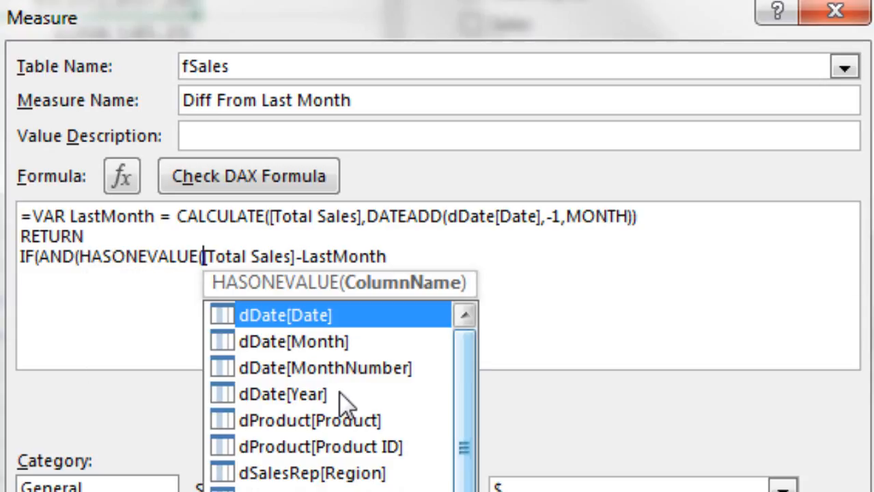
pyautogui.press('Down')
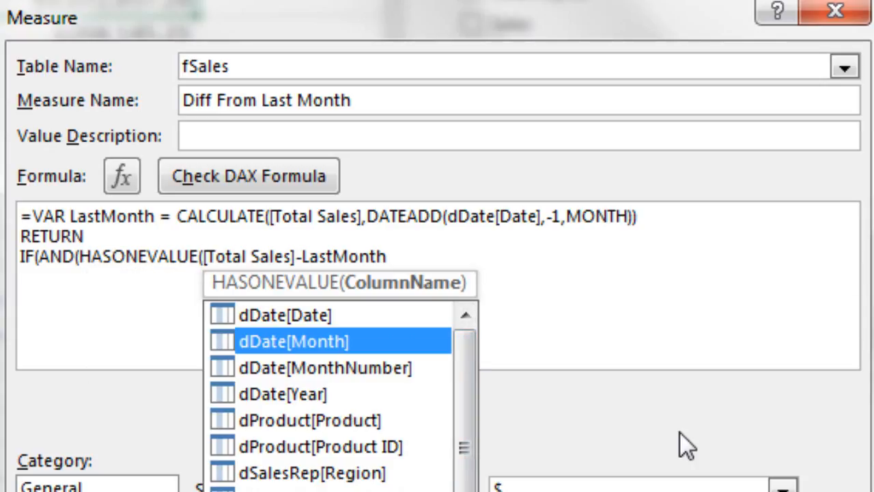
pyautogui.press('Tab')
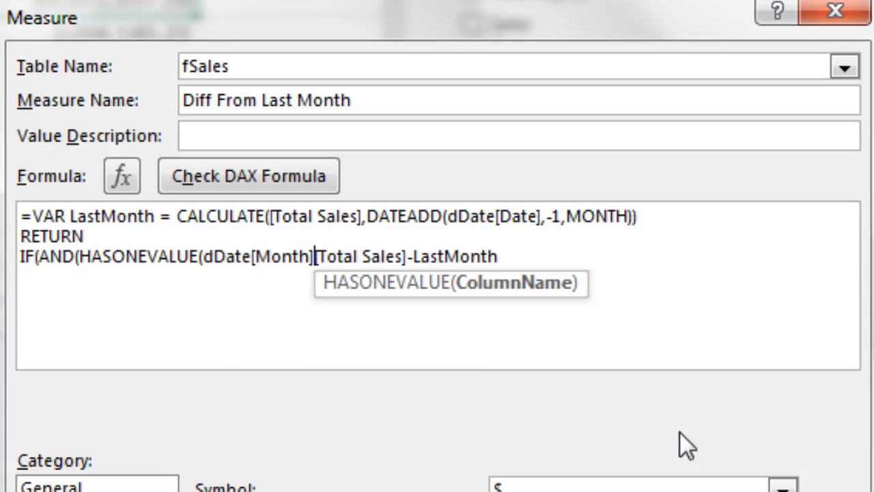
pyautogui.write(')')
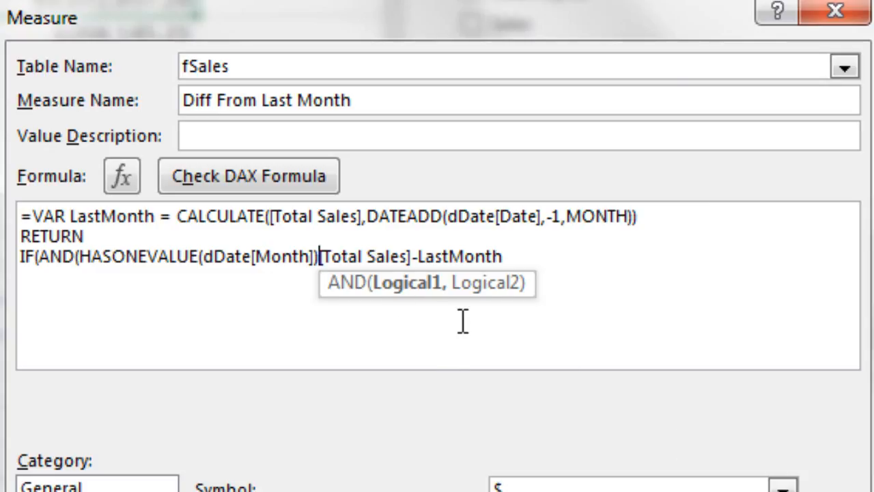
pyautogui.write(',')
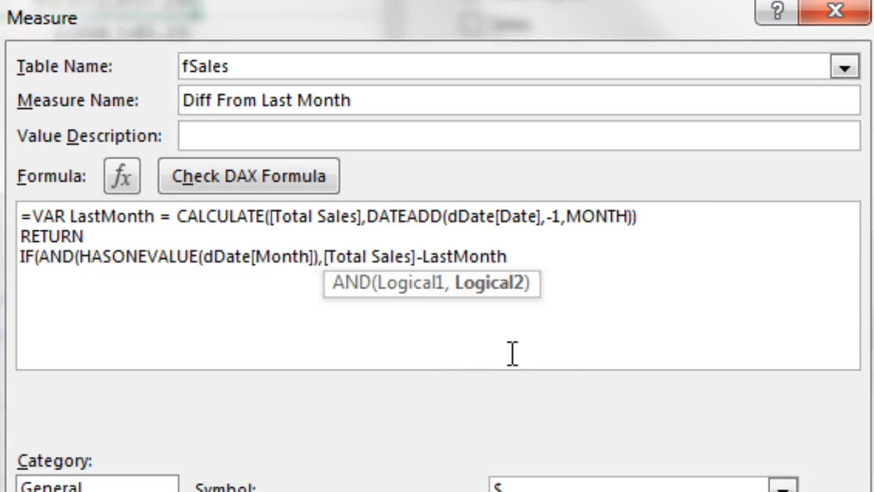
# - Enter LastMonth>0 as the second AND condition and close the function, making [Total Sales]-LastMonth the IF's true result
pyautogui.write('l')
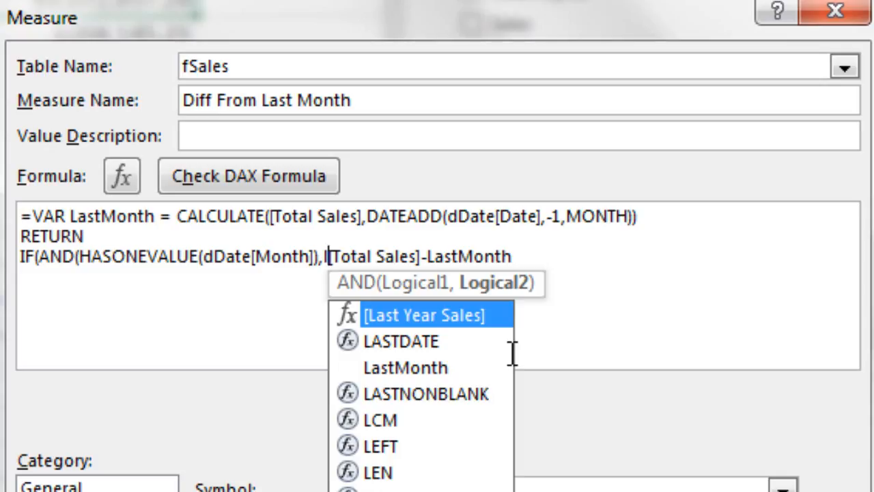
pyautogui.press('Down')
pyautogui.press('Down')
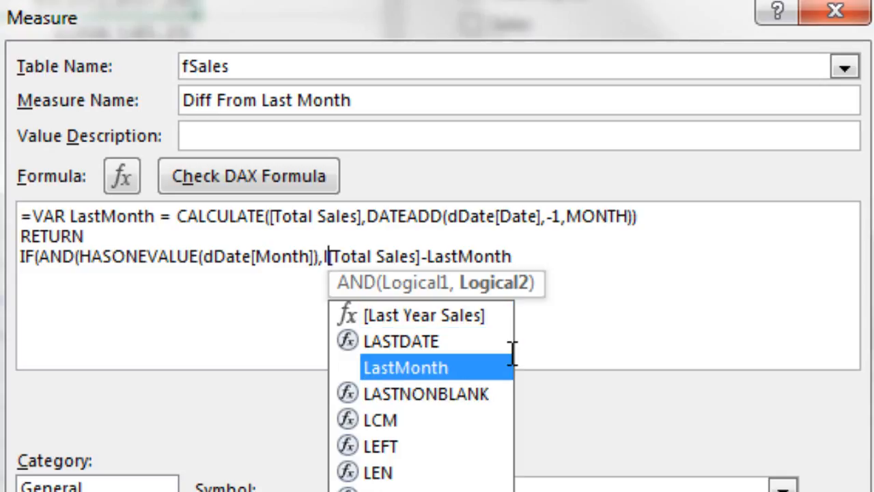
pyautogui.press('Tab')
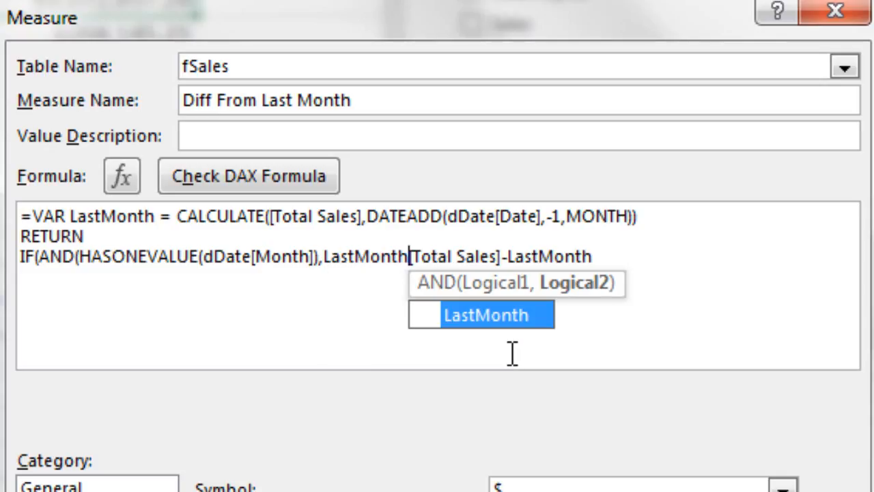
pyautogui.write('>0')
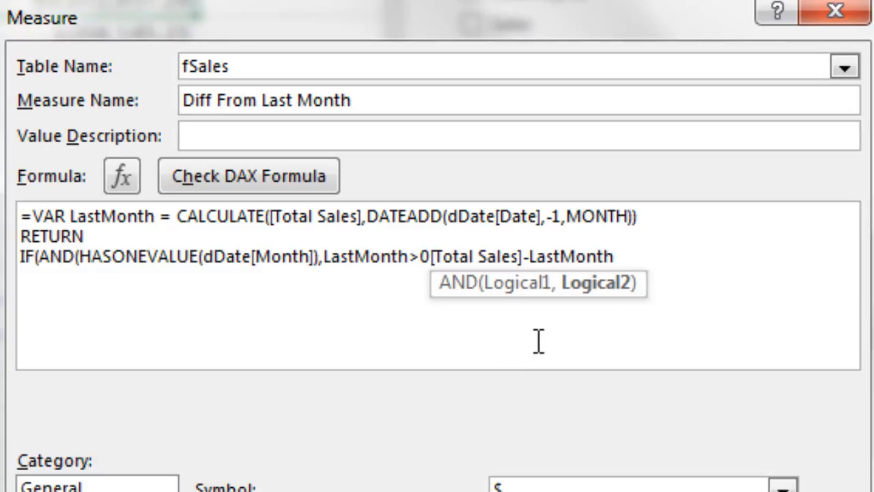
pyautogui.write(')')
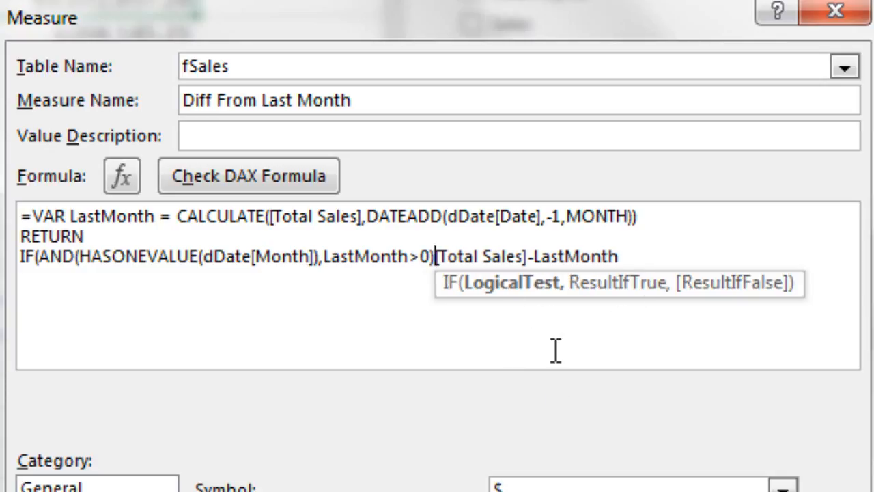
pyautogui.write(',')
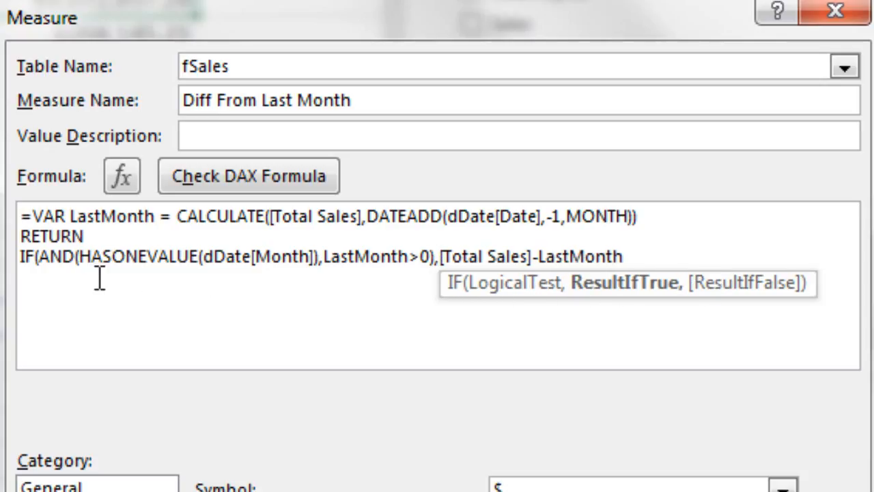
# - Check the AND logical test, close the IF function after LastMonth and save the edited measure
pyautogui.click(42, 259)
pyautogui.moveTo(44, 261); pyautogui.dragTo(437, 247)
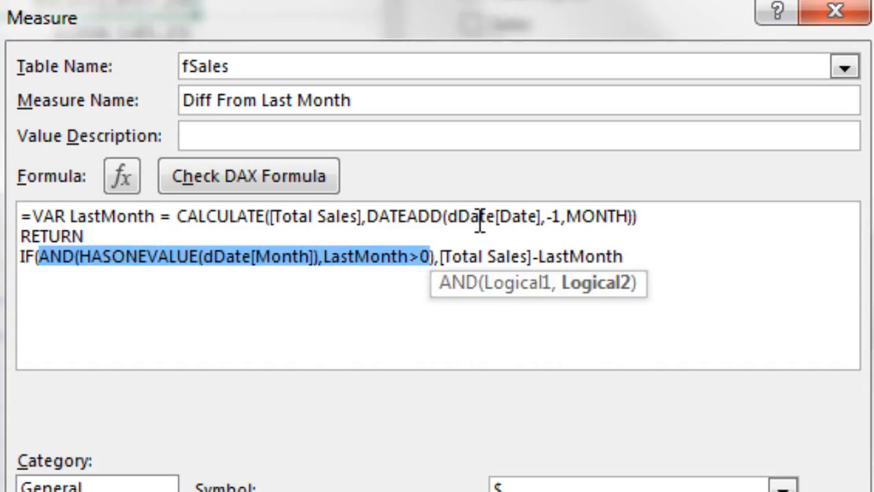
pyautogui.click(662, 251)
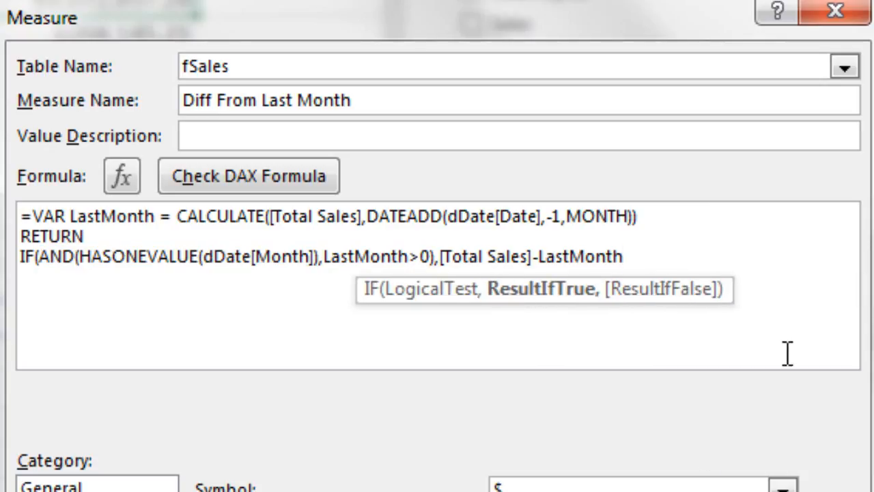
pyautogui.write(')')
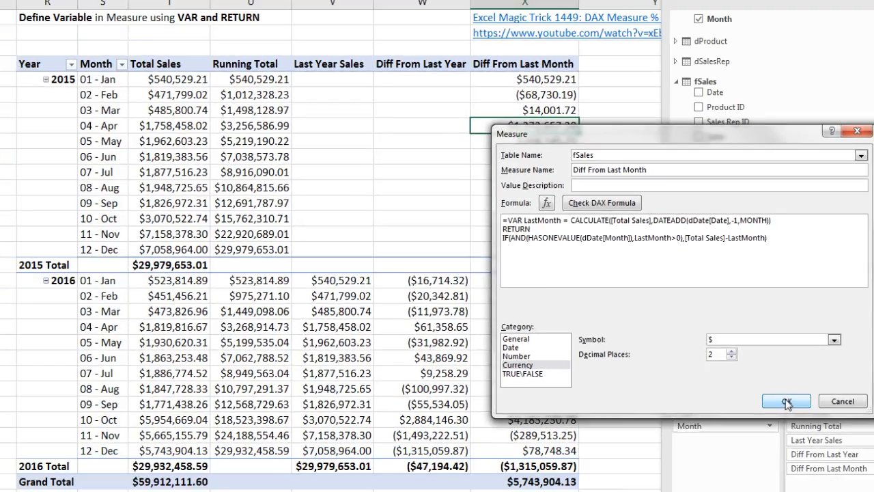
pyautogui.click(786, 402)
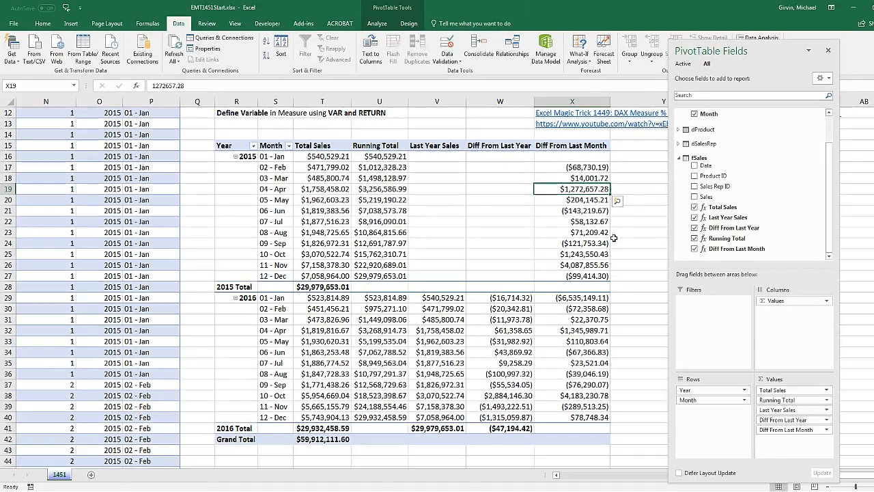
# - Try to open the Data Model management window, declining to enable the Data Analysis add-ins
pyautogui.scroll(1, 583, 196)
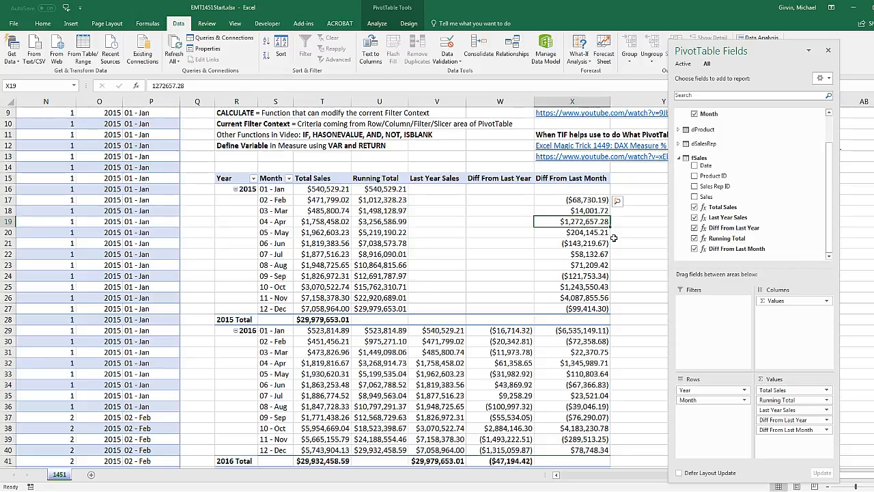
pyautogui.click(546, 53)
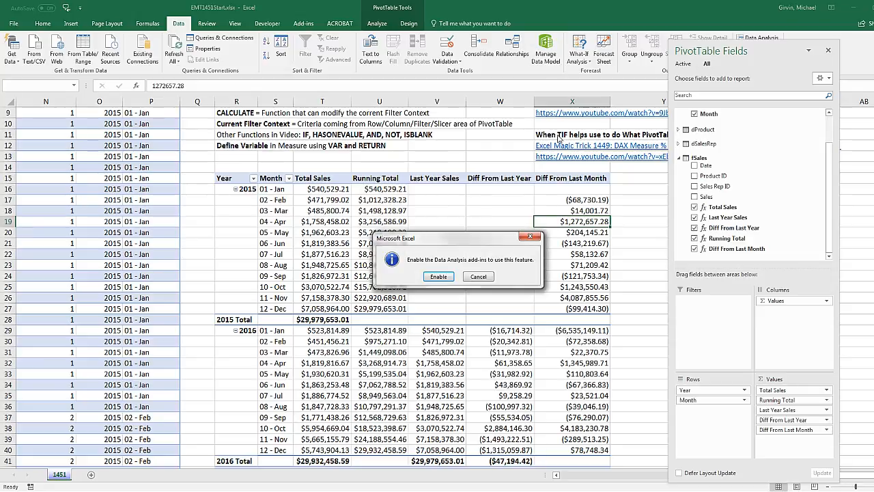
pyautogui.press('Escape')
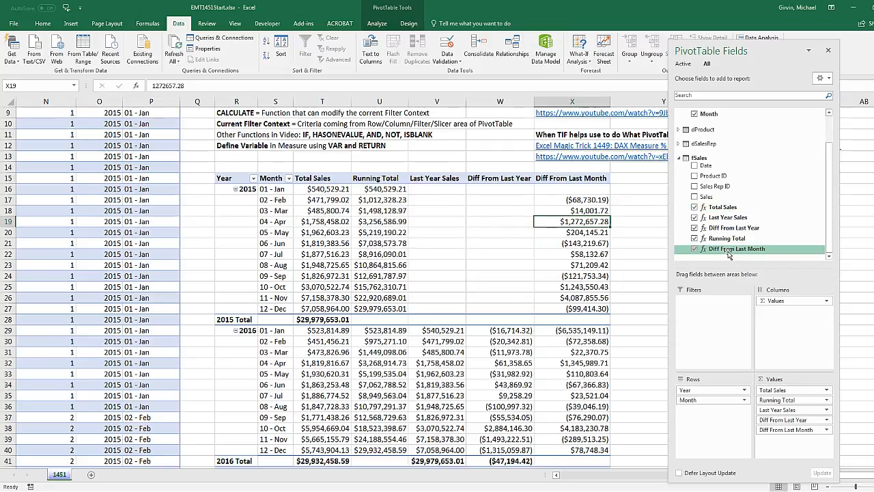
# - Review the time-intelligence notes, the source tables and the date table's Month column alongside the finished PivotTable
pyautogui.scroll(3, 499, 228)
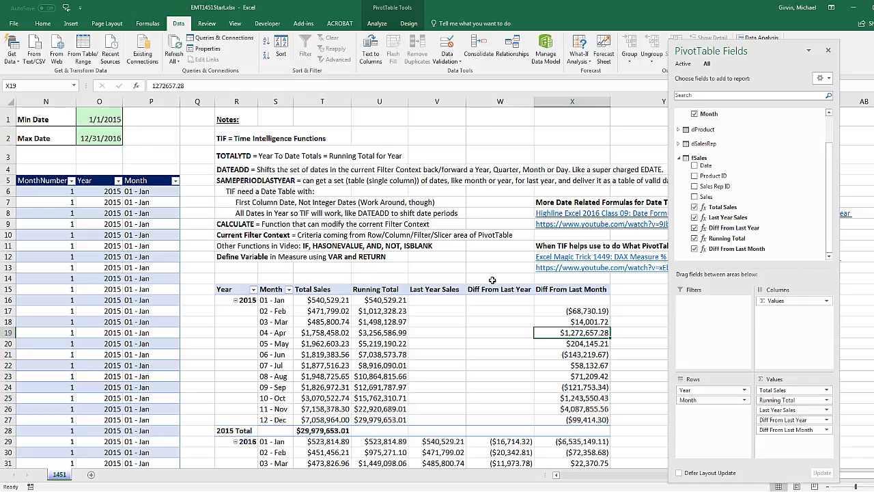
pyautogui.scroll(-1, 499, 283)
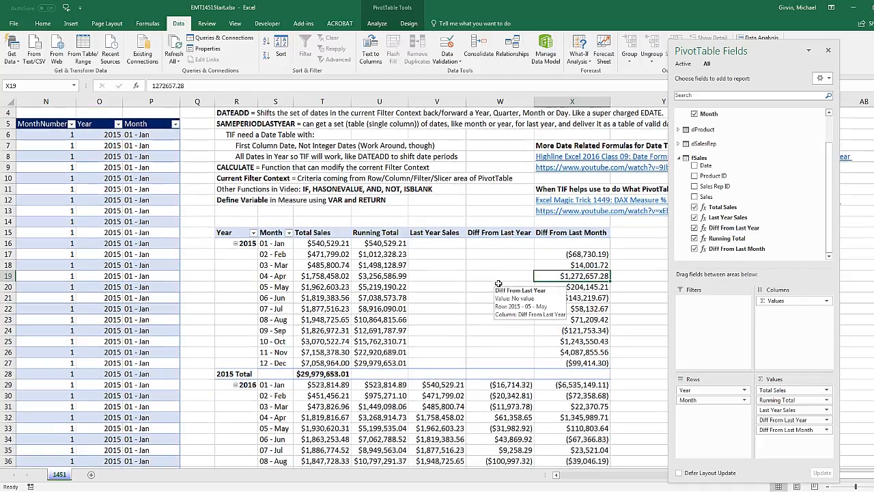
pyautogui.scroll(1, 498, 282)
pyautogui.click(556, 476)
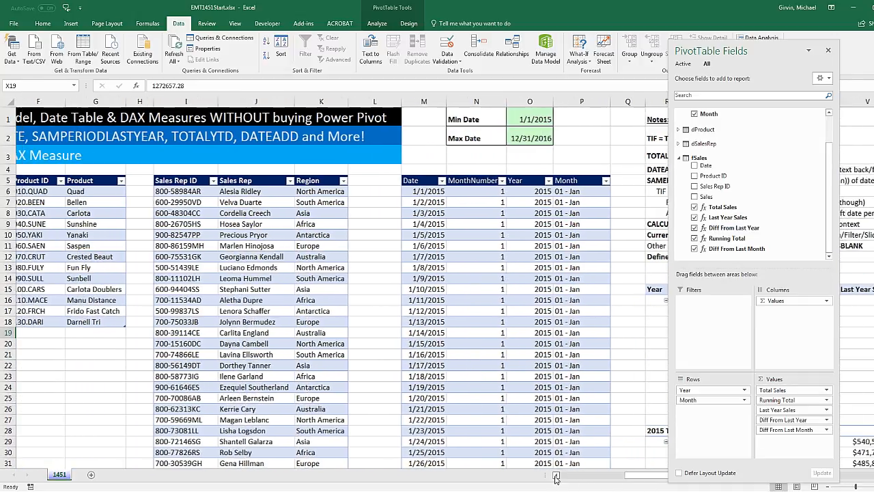
pyautogui.click(555, 476)
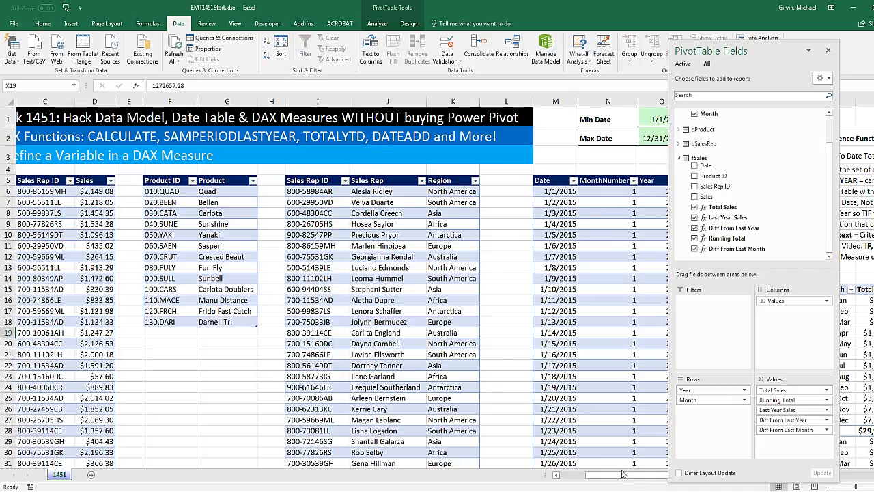
pyautogui.moveTo(618, 477); pyautogui.dragTo(669, 482)
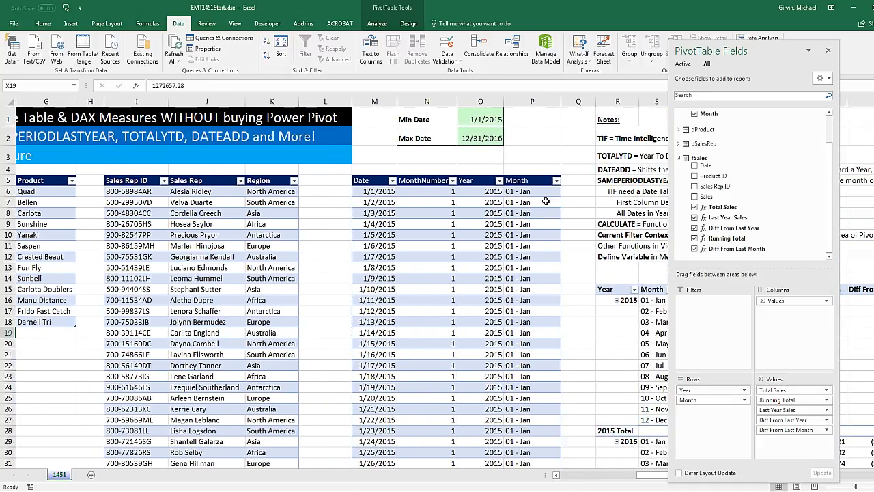
pyautogui.moveTo(518, 194); pyautogui.dragTo(517, 322)
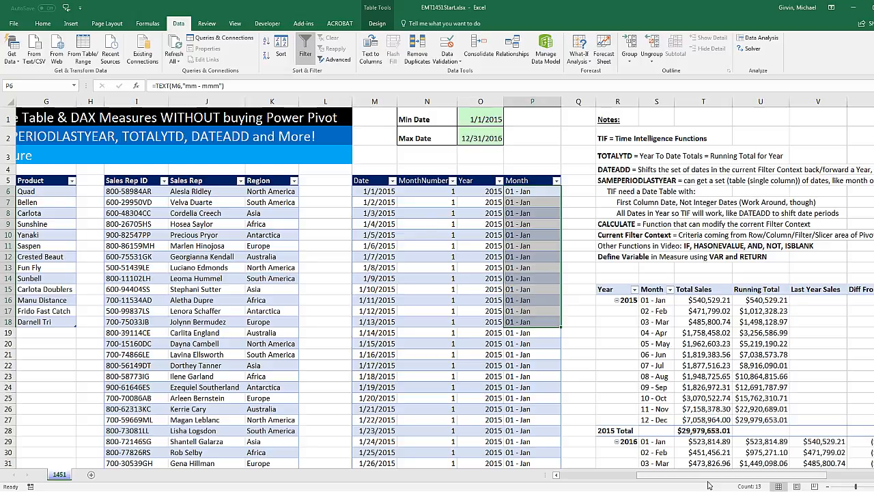
pyautogui.moveTo(707, 475); pyautogui.dragTo(734, 476)
pyautogui.scroll(-2, 770, 394)
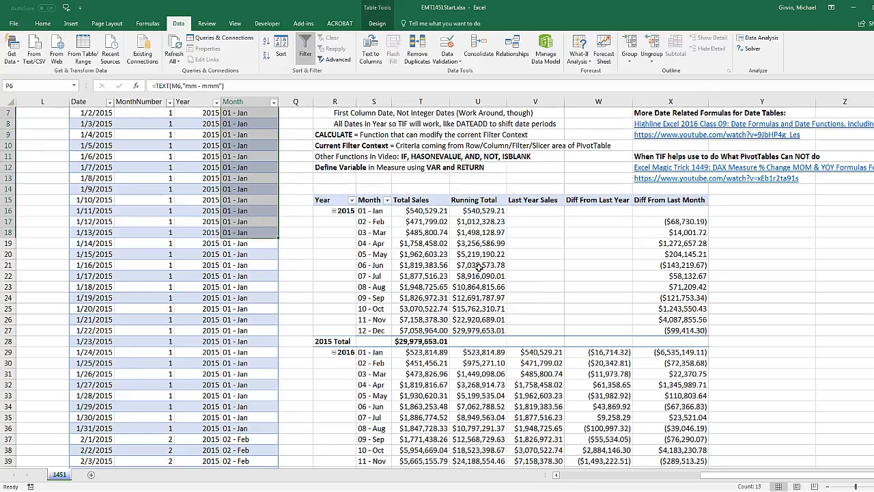
# - Select a cell in the PivotTable and move the PivotTable Fields pane lower, clear of the related video links
pyautogui.click(539, 374)
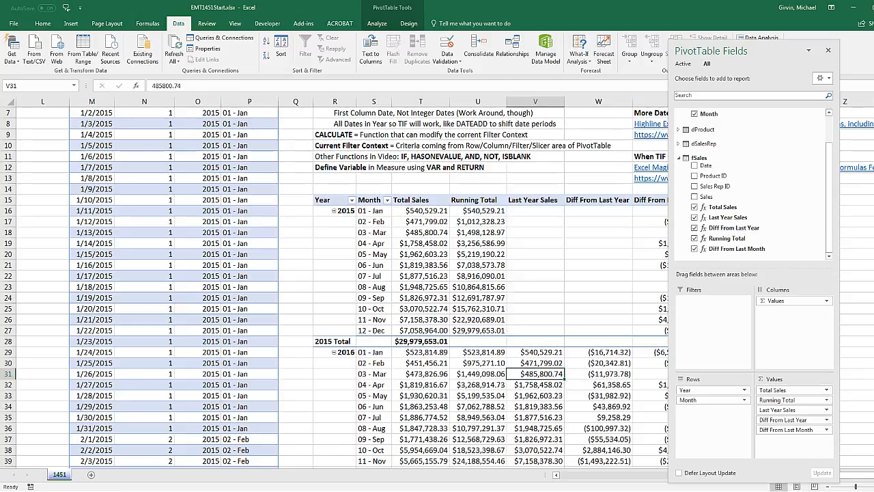
pyautogui.hscroll(3, 341, 273)
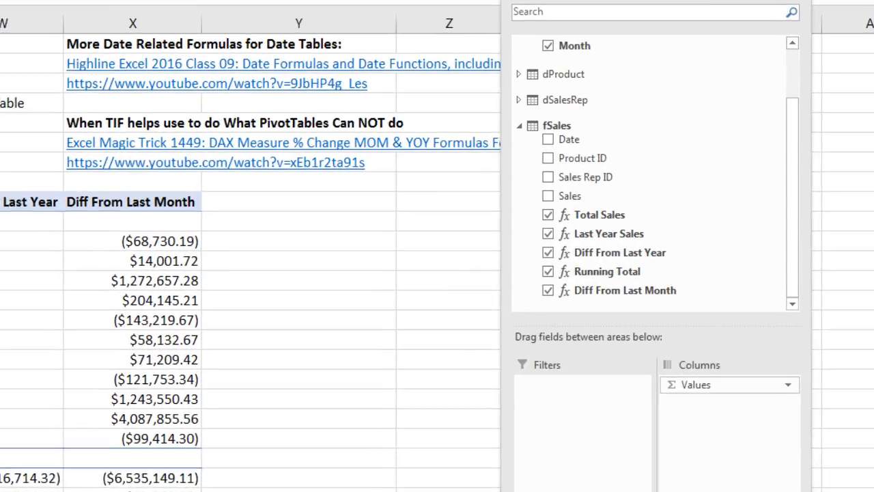
pyautogui.moveTo(656, 0); pyautogui.dragTo(629, 224)
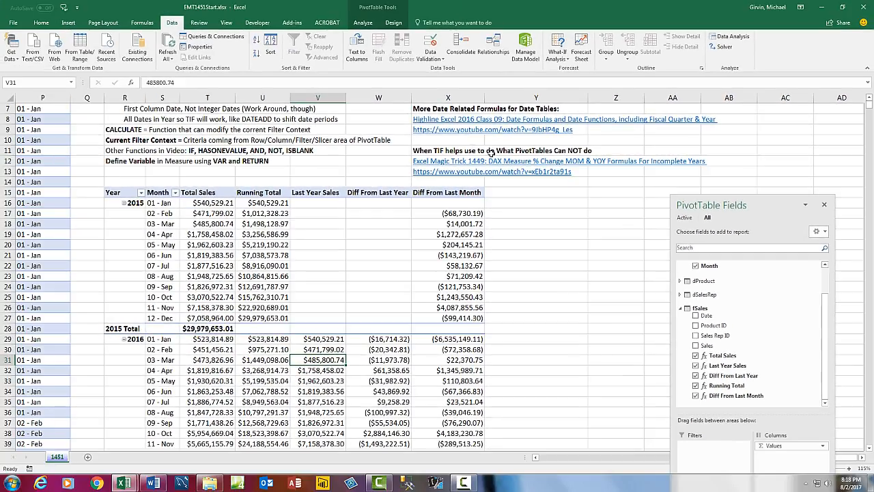
pyautogui.moveTo(426, 247)
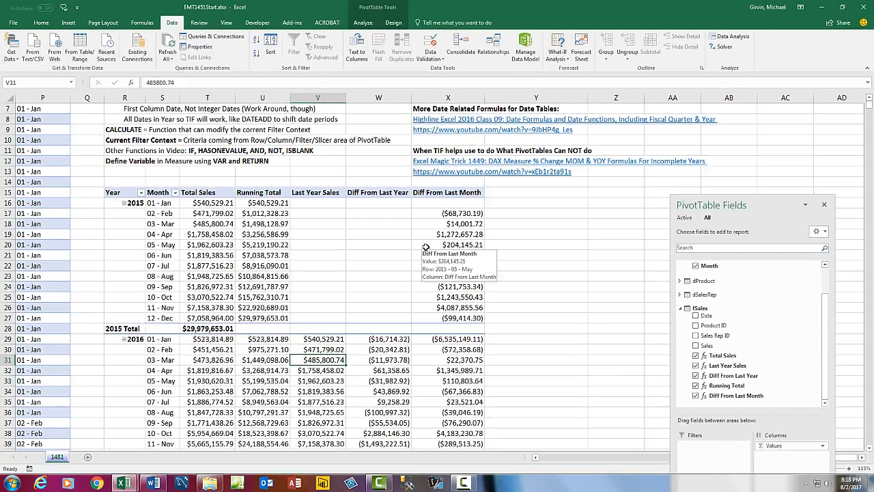